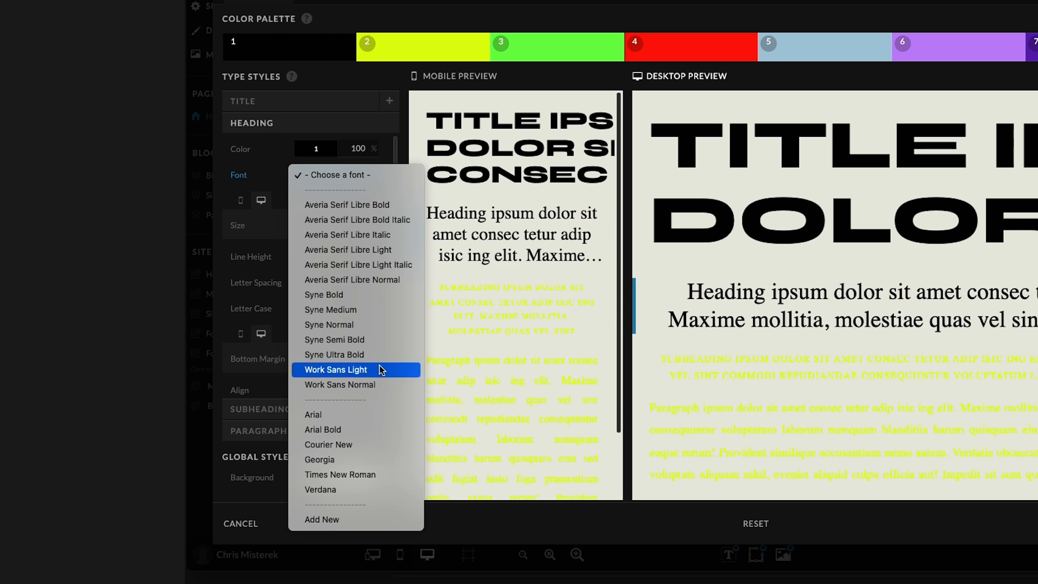
Set the Heading style's font to Syne Ultra Bold and open the Subheading style settings.
left_click(348, 354)
left_click(355, 256)
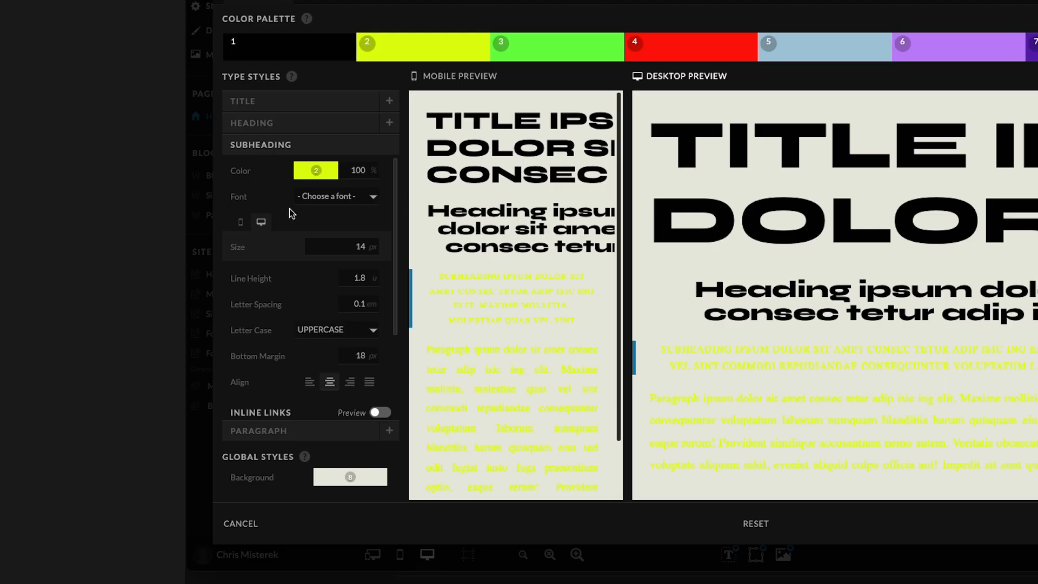
Set the Subheading text colour to palette colour 1.
left_click(331, 173)
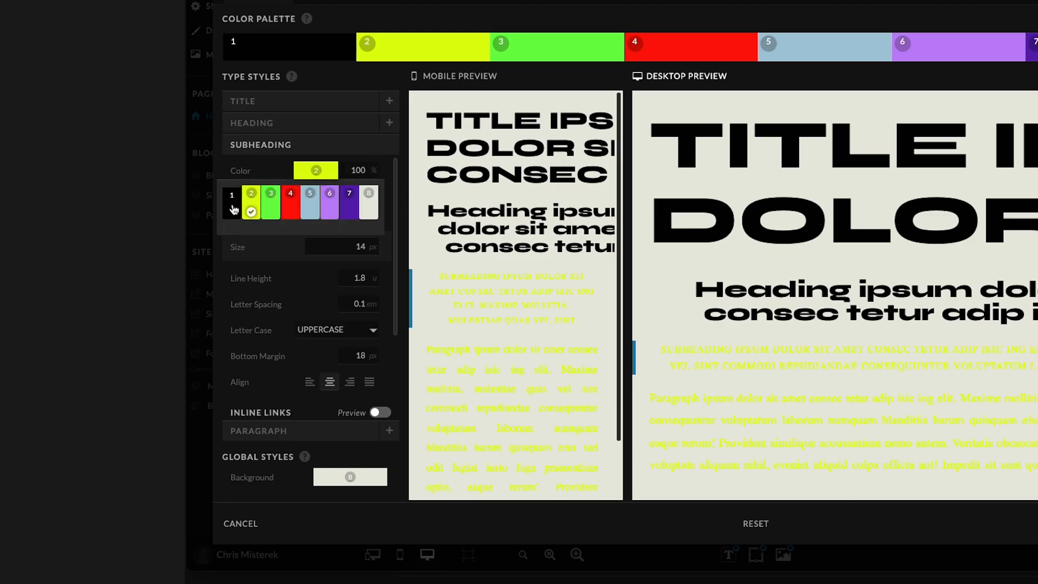
left_click(234, 209)
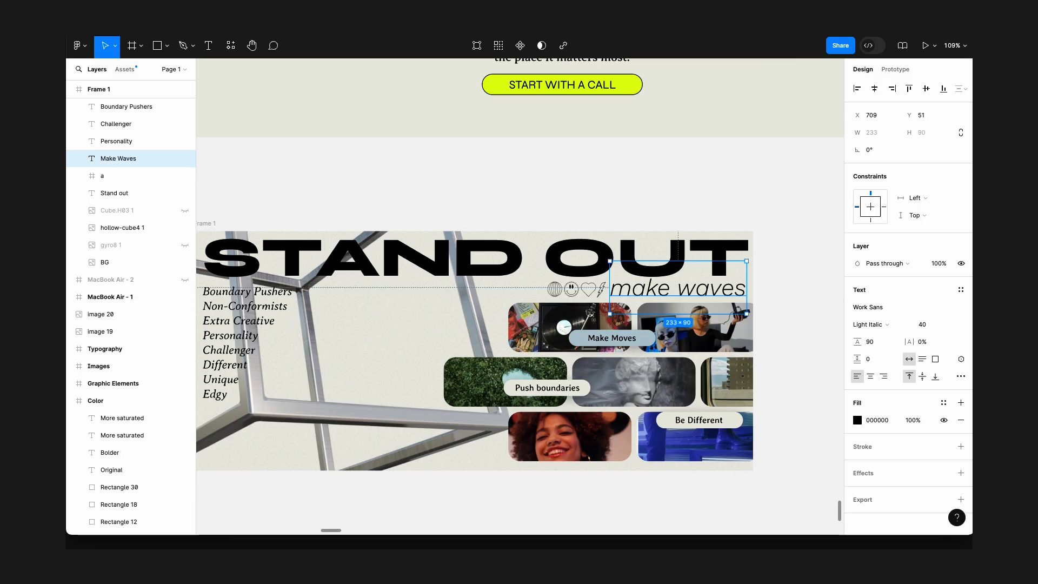
Switch to Figma and examine the reference design's call-to-action button text.
scroll(575, 184, "up", 5)
scroll(575, 182, "right", 3)
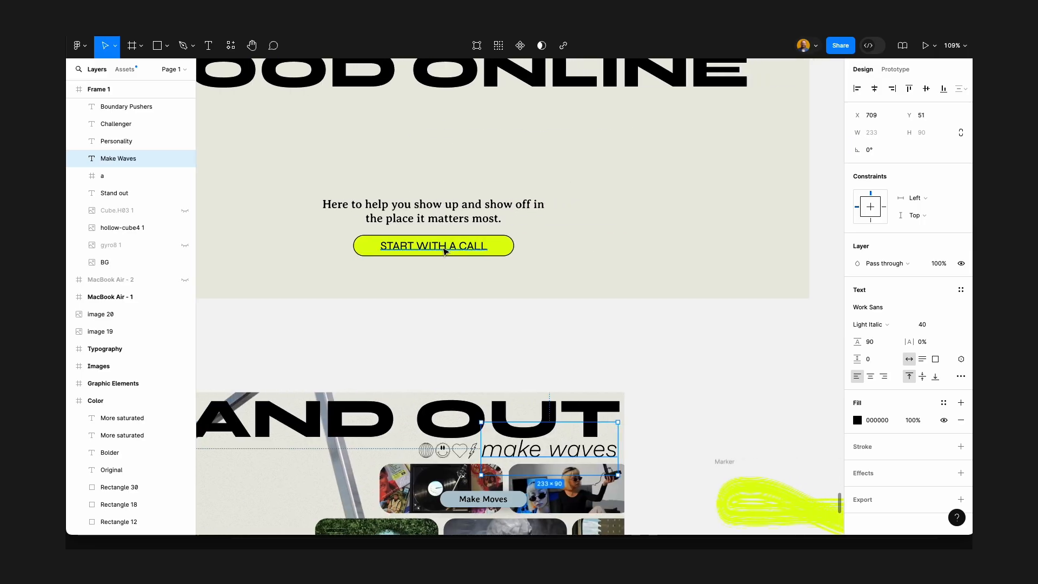
double_click(443, 247)
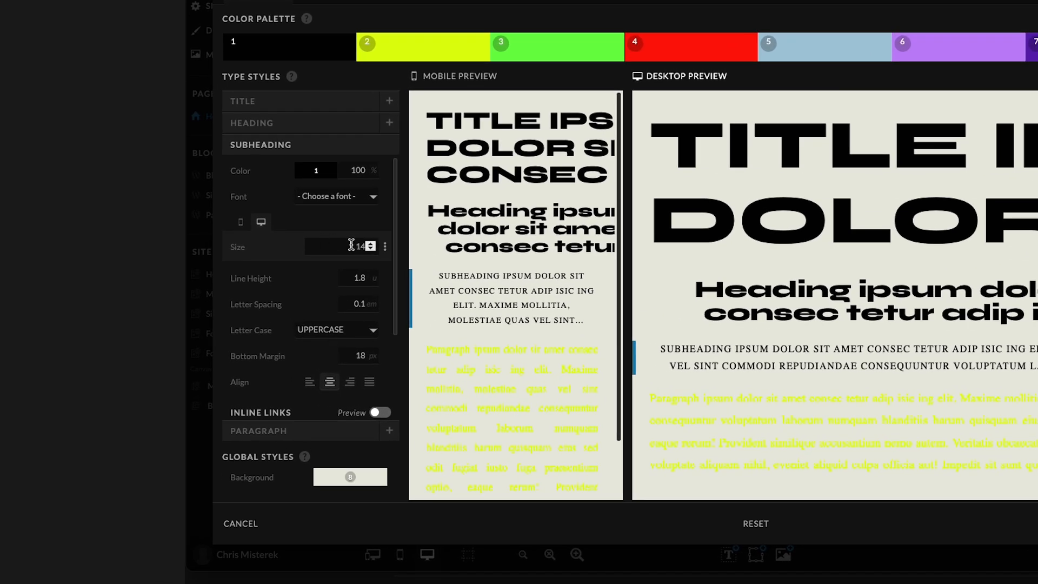
Set the Subheading font to Syne Normal and its size to 20 px.
left_click(346, 197)
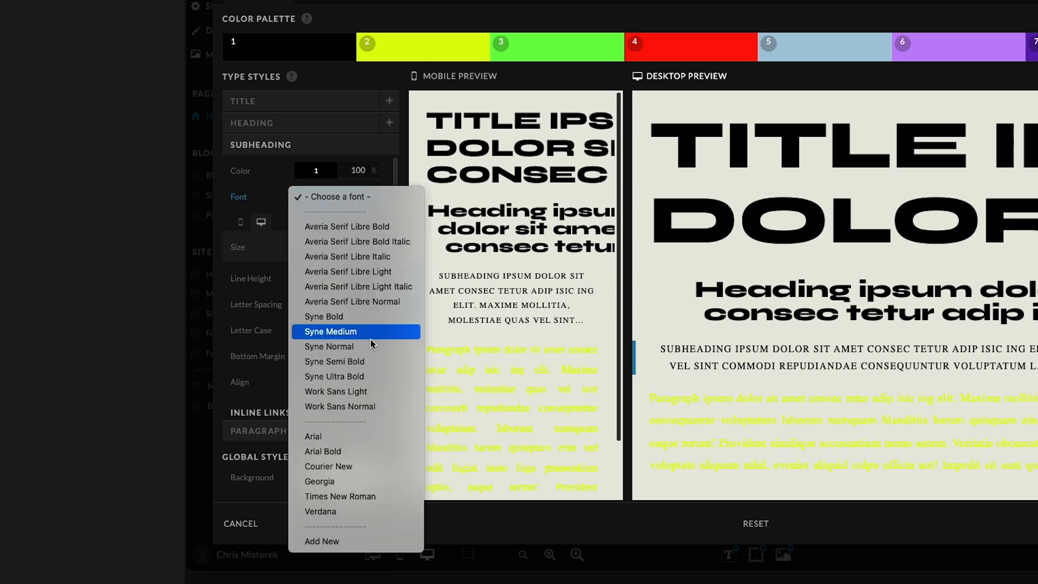
left_click(354, 346)
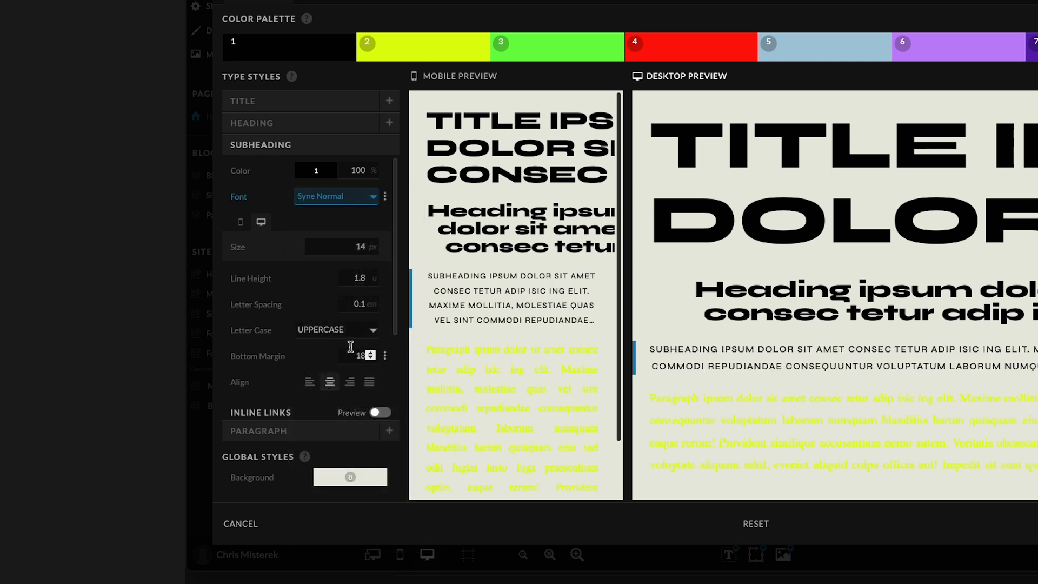
left_click(344, 251)
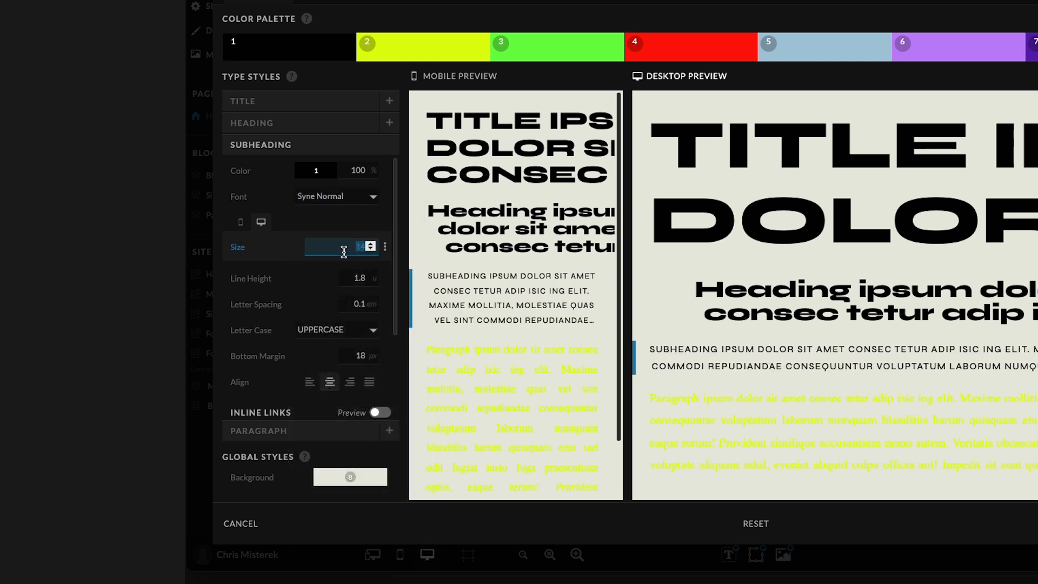
type("20")
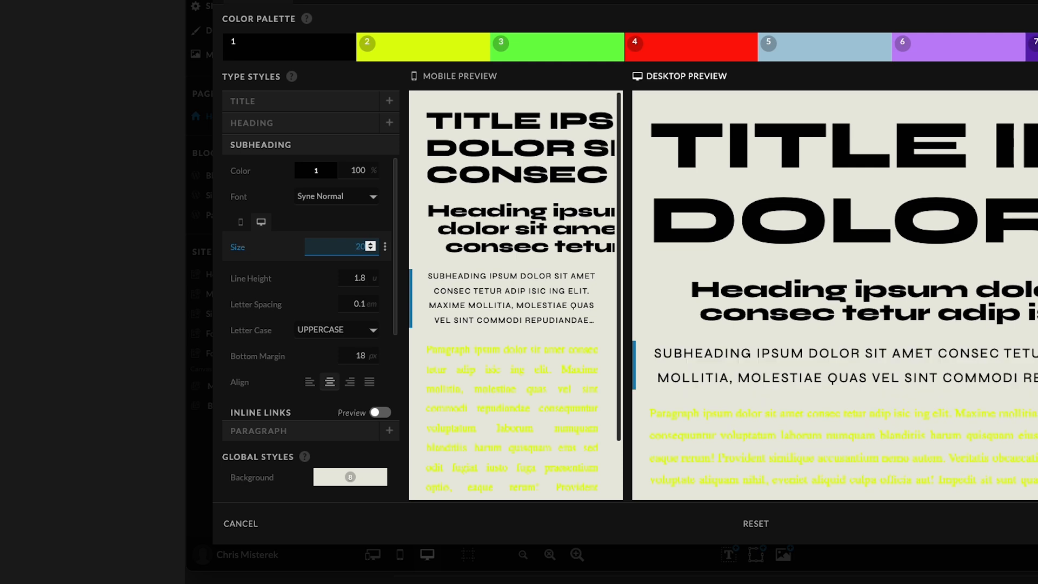
Set the Subheading line height to 1.7.
left_click(360, 278)
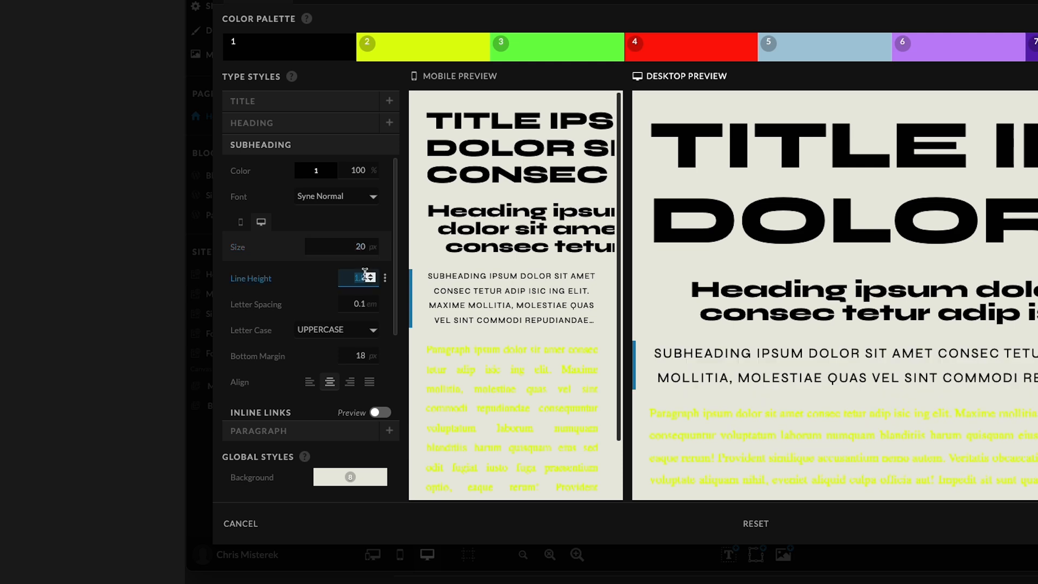
type("1")
key("shift+Tab")
key("Tab")
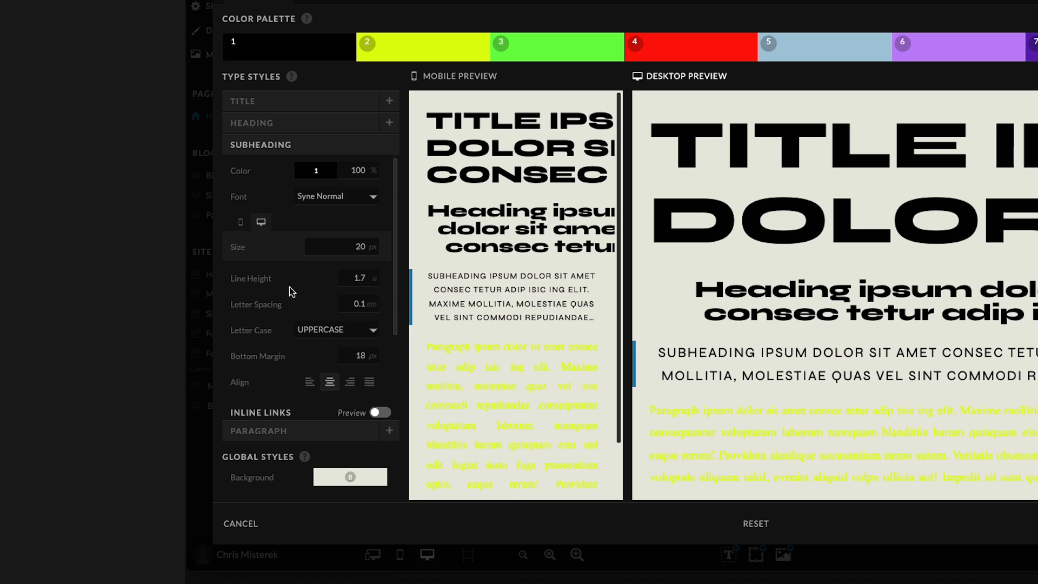
scroll(276, 292, "down", 1)
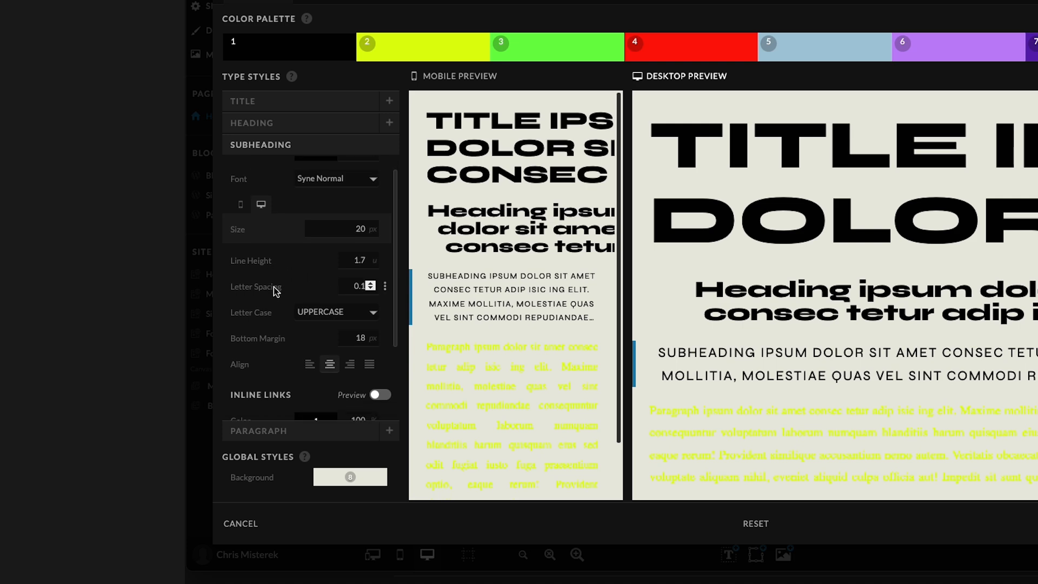
scroll(274, 286, "down", 3)
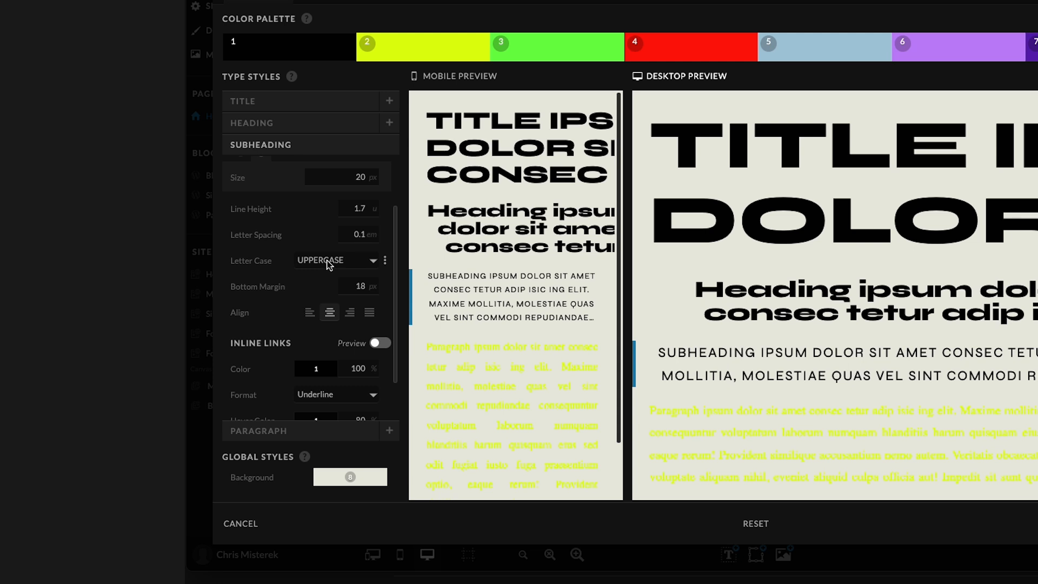
scroll(282, 267, "down", 3)
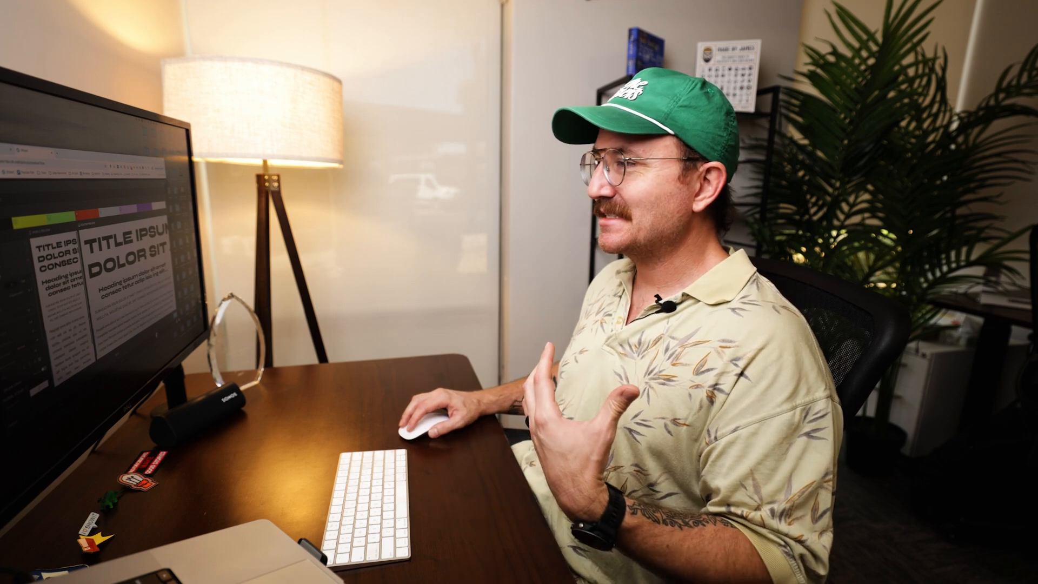
left_click(24, 293)
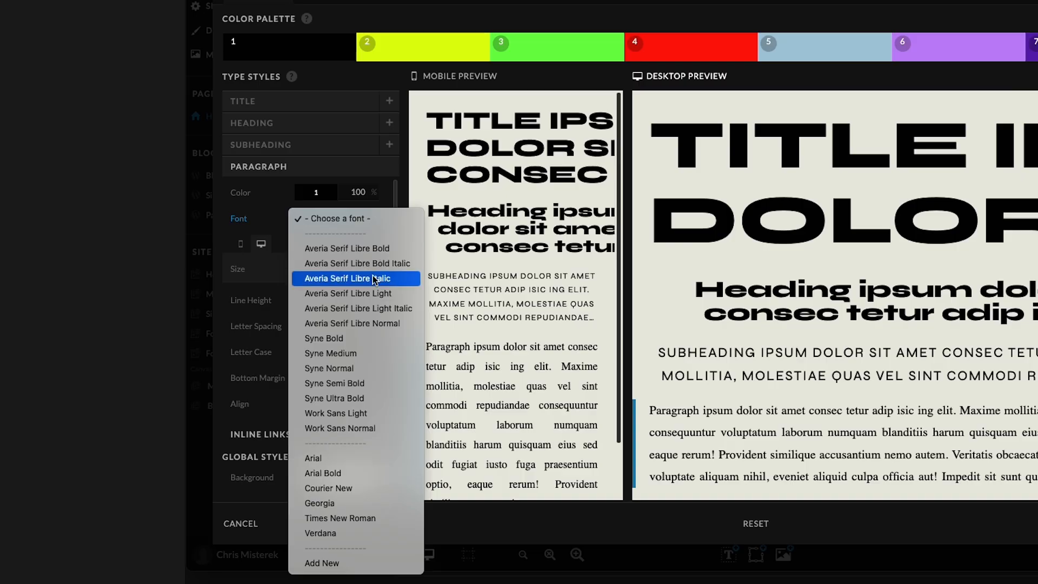
Set the Paragraph style's font to Averia Serif Libre Light.
left_click(356, 324)
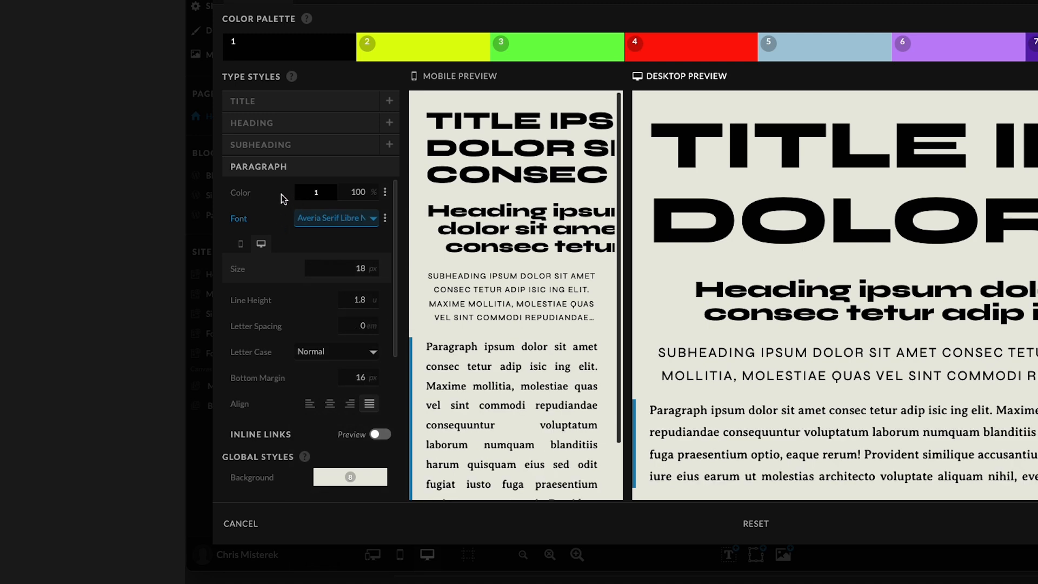
left_click(349, 226)
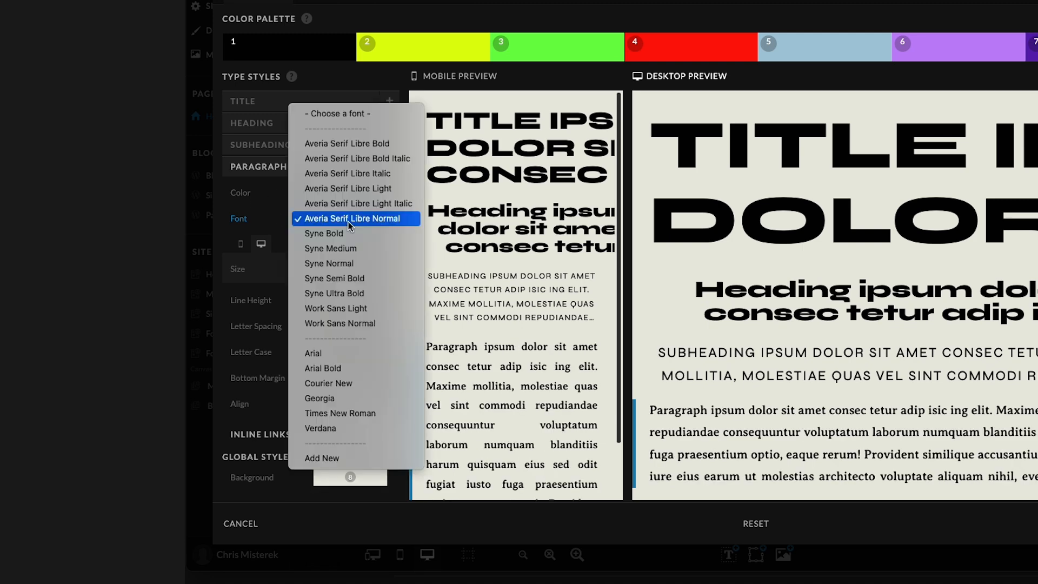
left_click(348, 188)
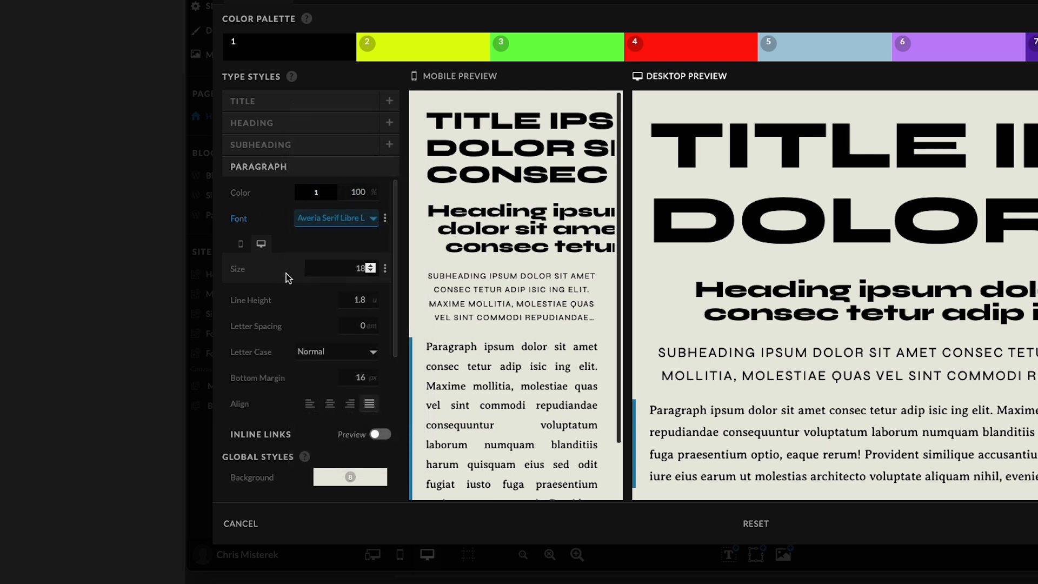
Left-align the Paragraph style.
scroll(319, 373, "down", 2)
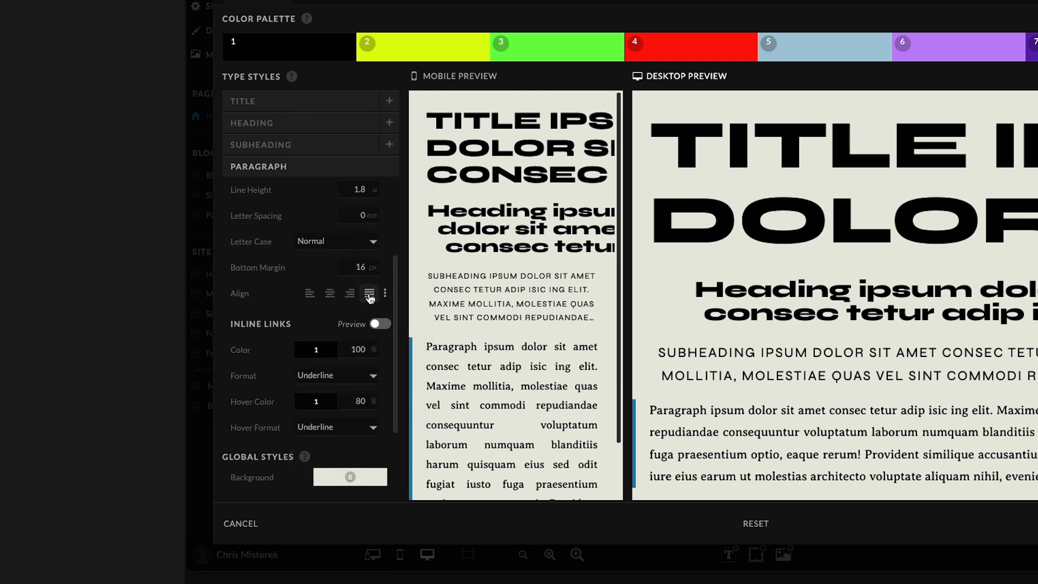
left_click(309, 294)
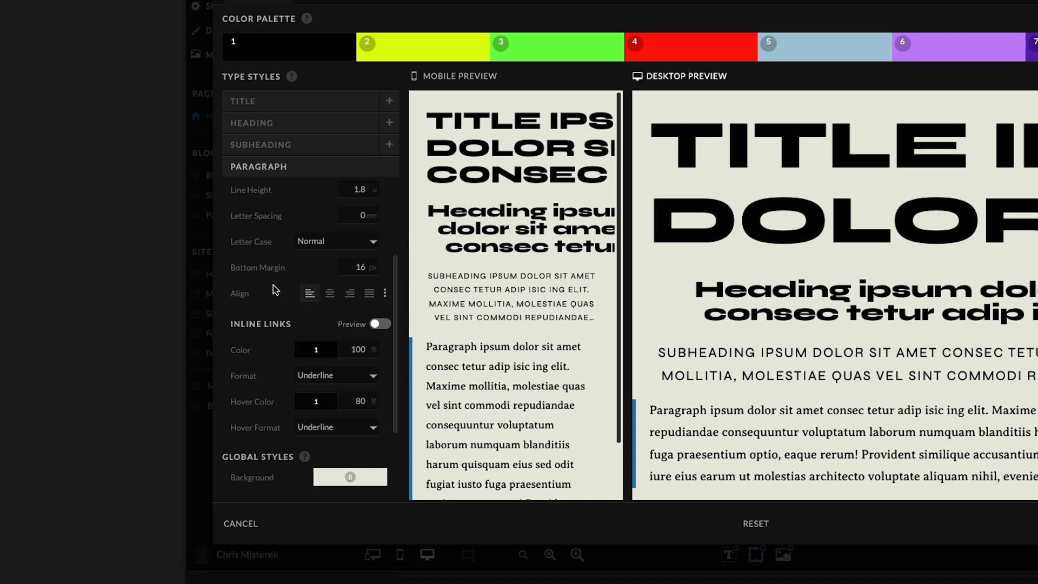
Switch to the mobile settings and set the Paragraph line height to 1.5.
scroll(274, 287, "up", 2)
left_click(239, 245)
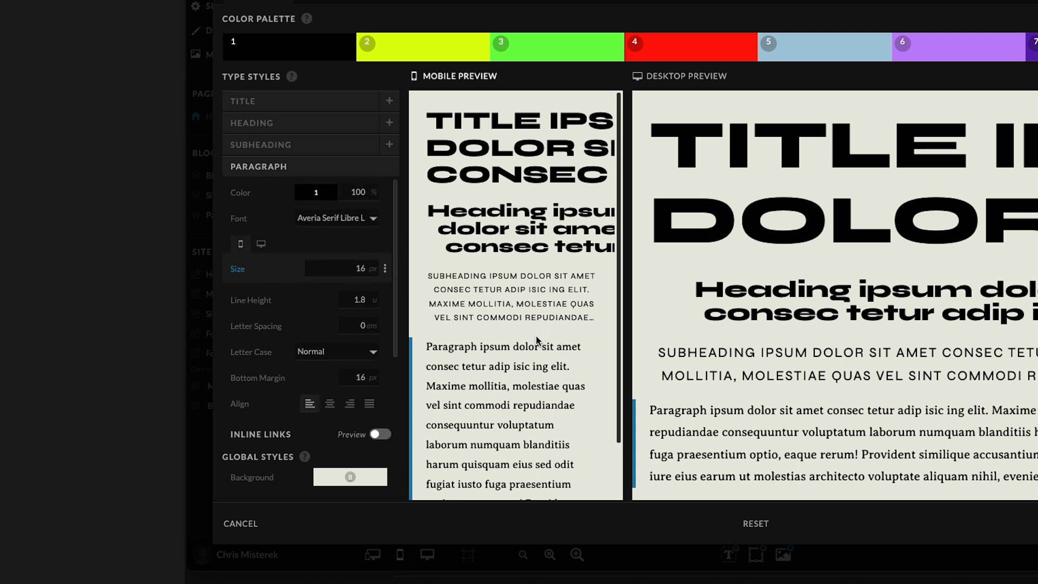
scroll(539, 341, "down", 1)
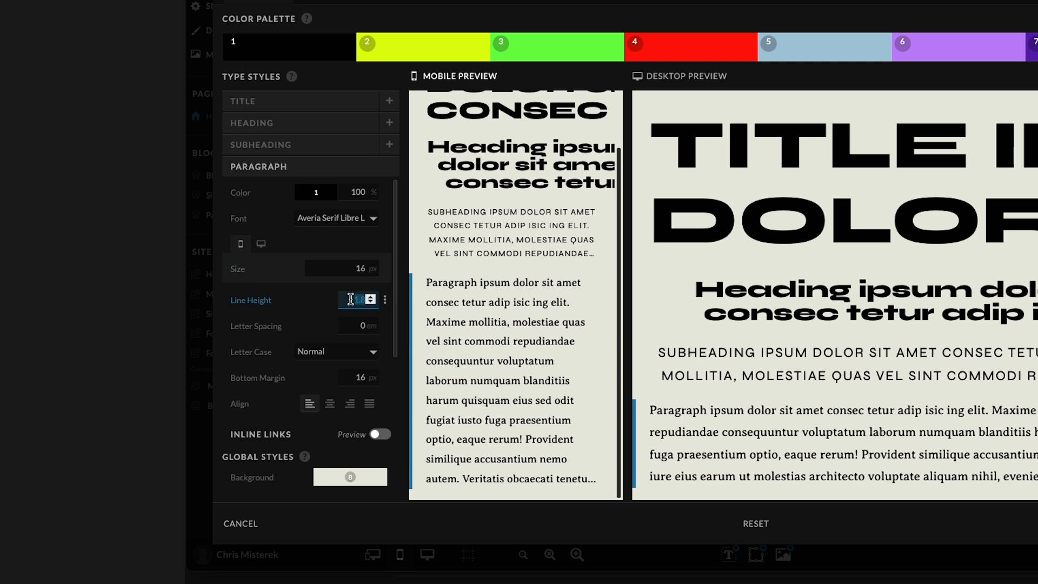
key("BackSpace")
type("1")
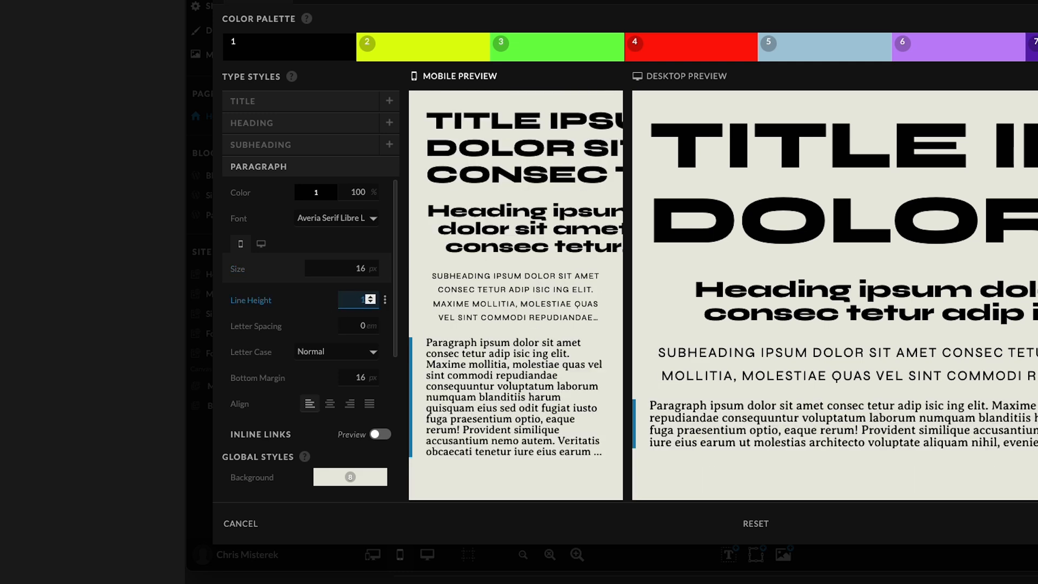
type(".5")
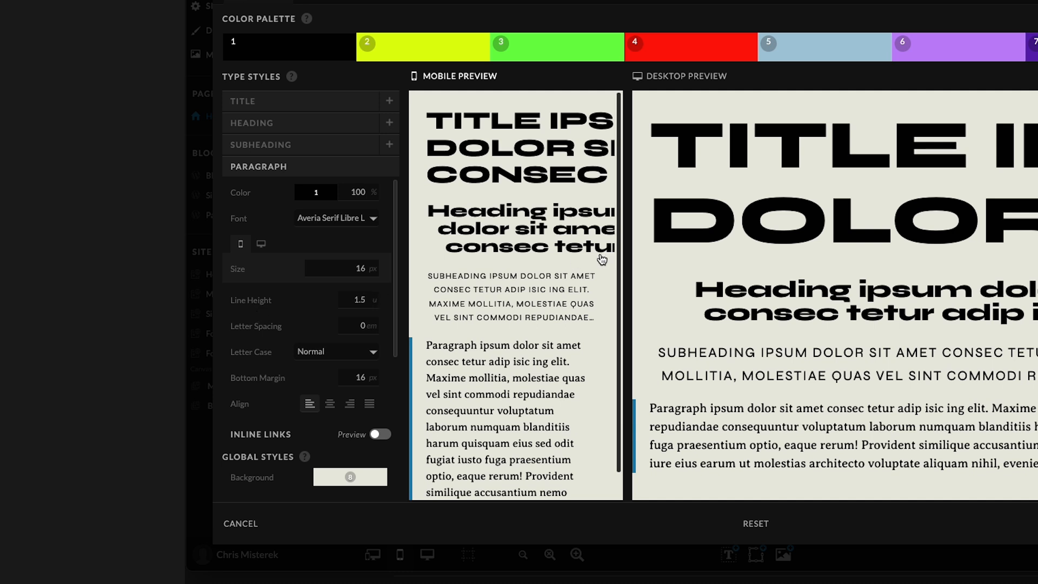
Open the Heading style and set its alignment to left.
left_click(452, 221)
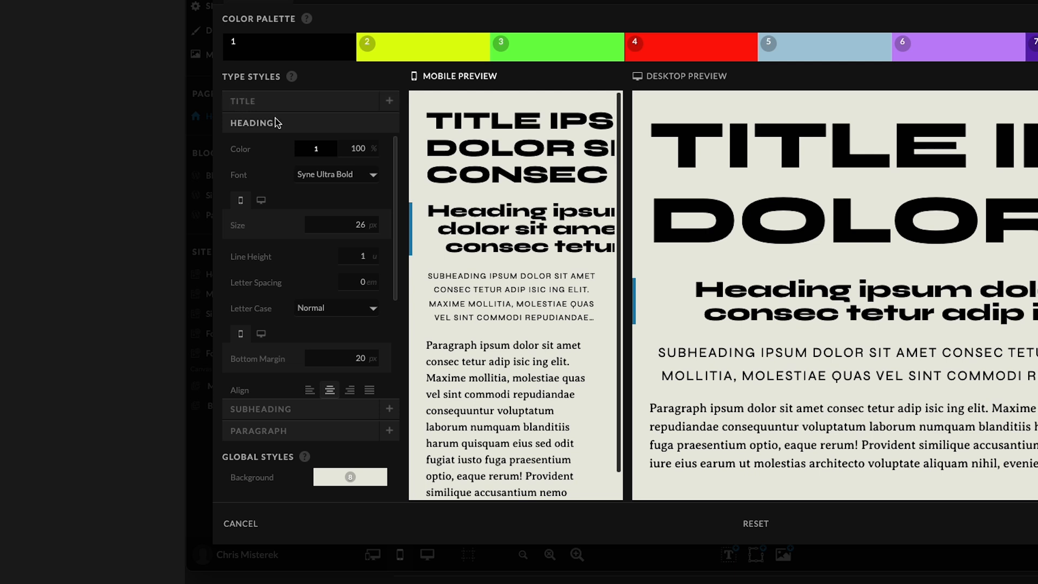
scroll(330, 320, "down", 3)
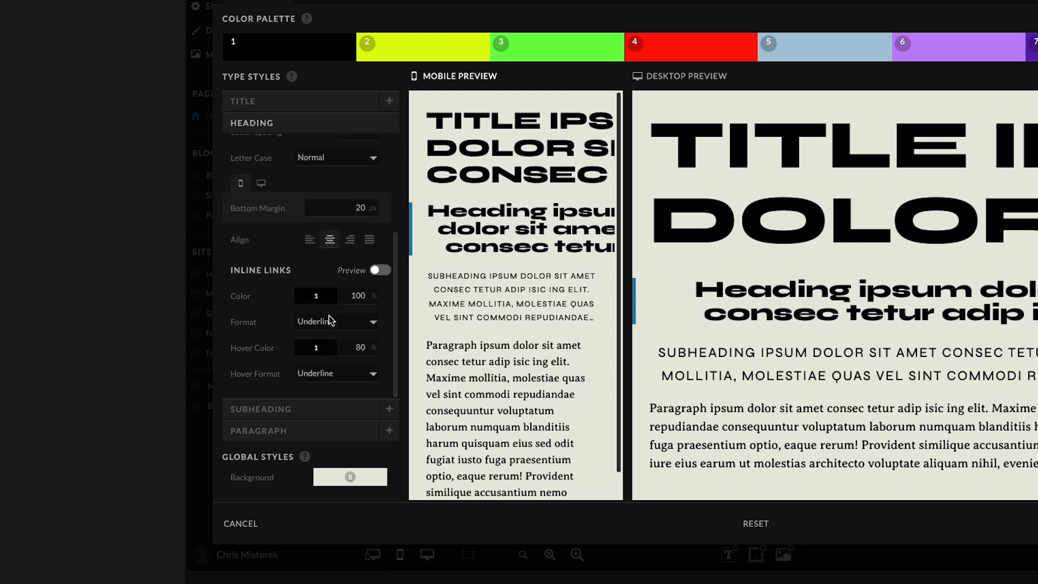
left_click(310, 240)
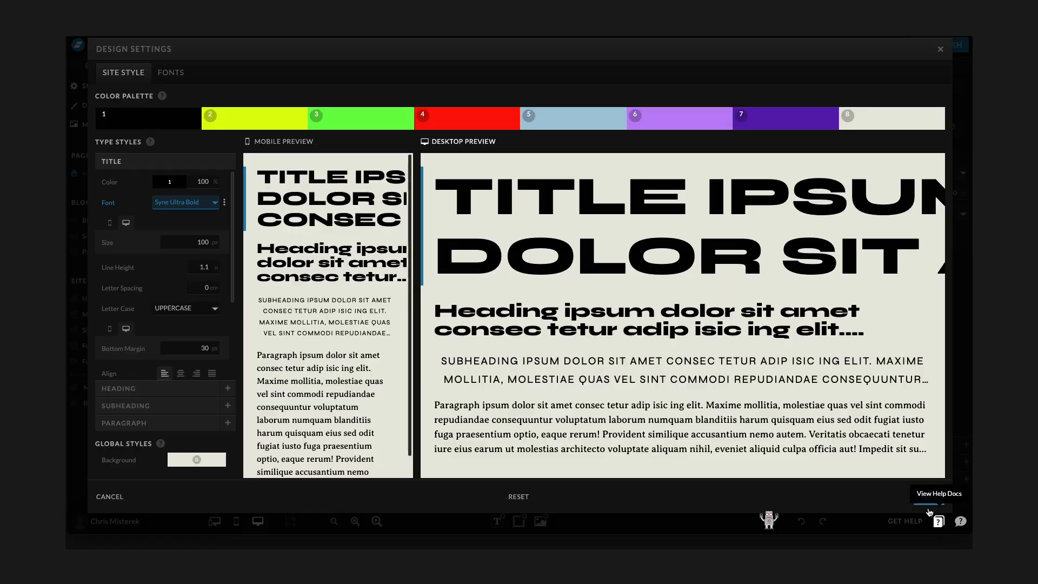
Save the design settings and add a new text box to the canvas.
left_click(928, 499)
left_click(497, 521)
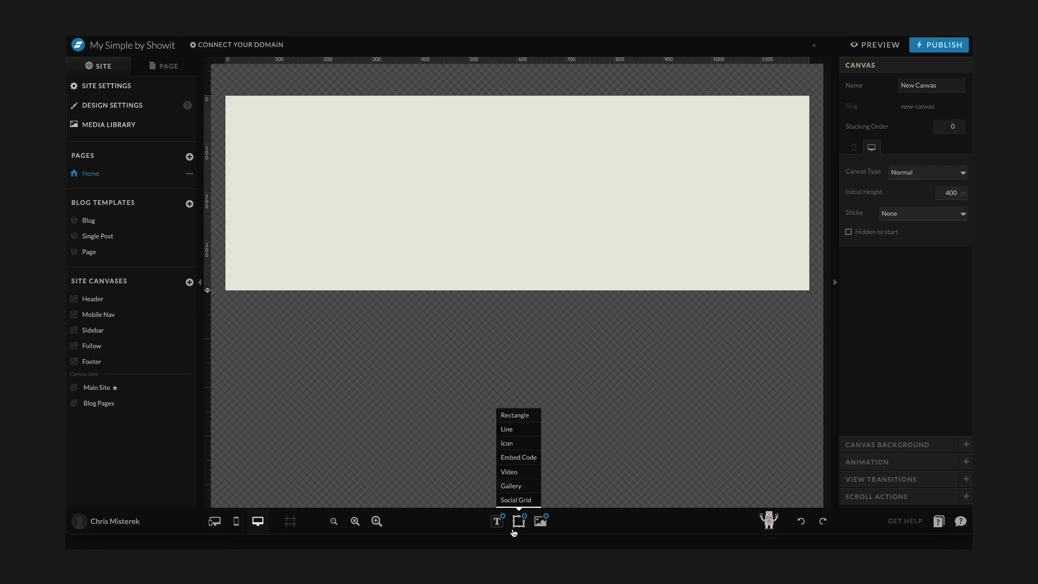
left_click(495, 457)
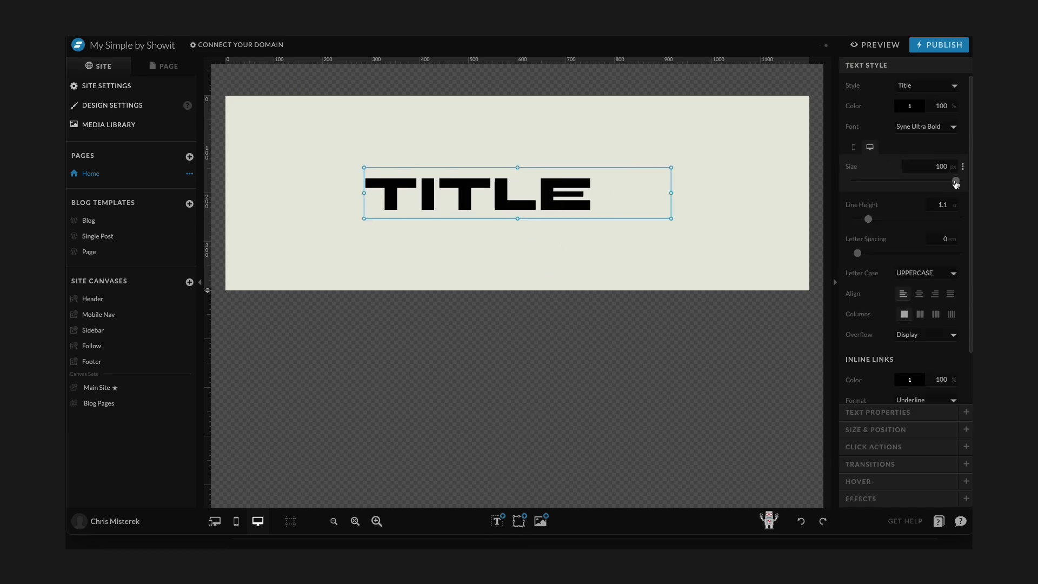
Reduce the text box's font size to 80 px.
left_click_drag(956, 182, 937, 184)
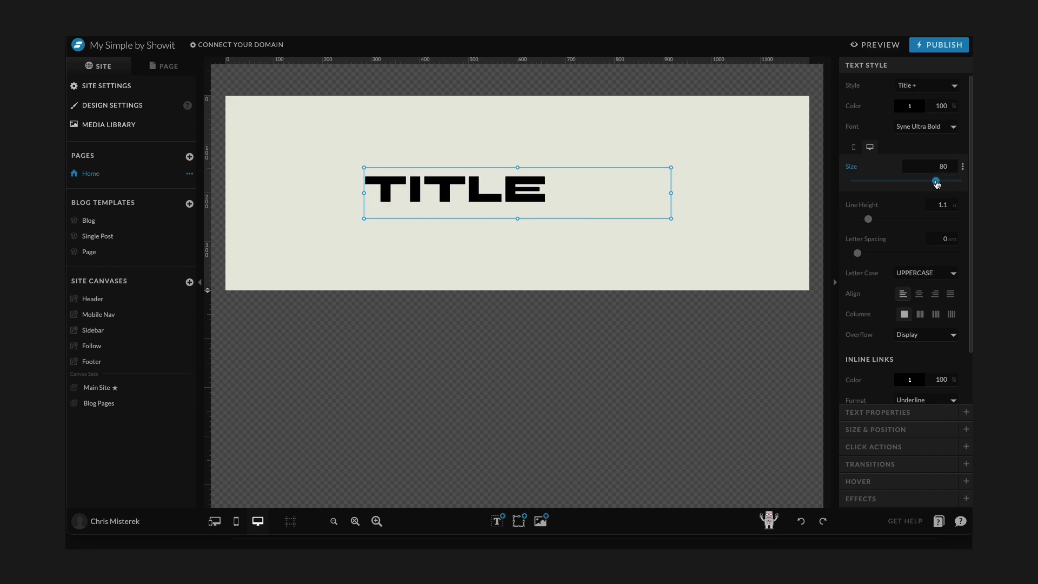
left_click(560, 119)
left_click(524, 208)
Open the design settings, set the Title style's size to 70 px, and save.
left_click(97, 105)
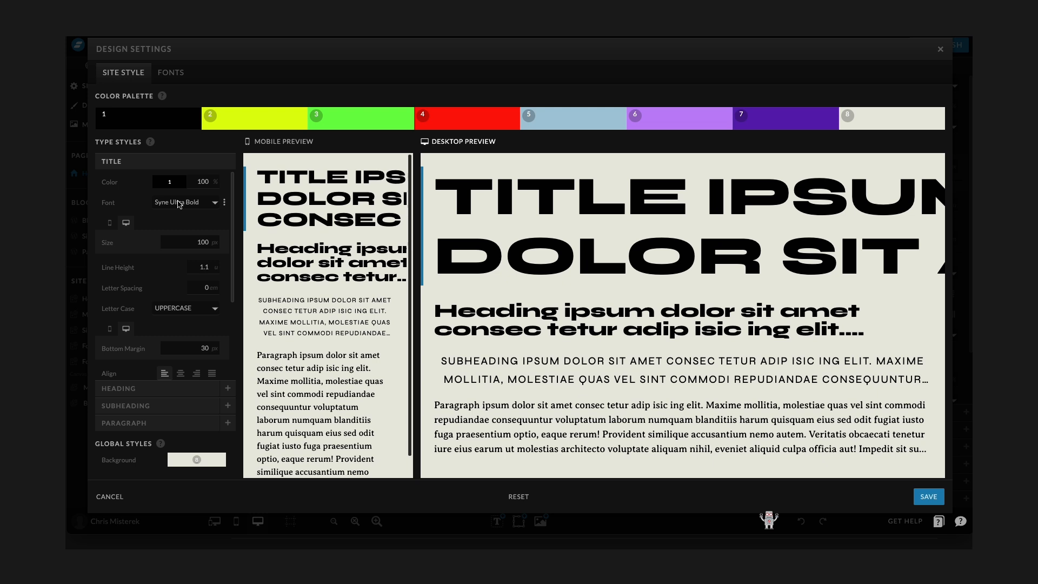
left_click(187, 246)
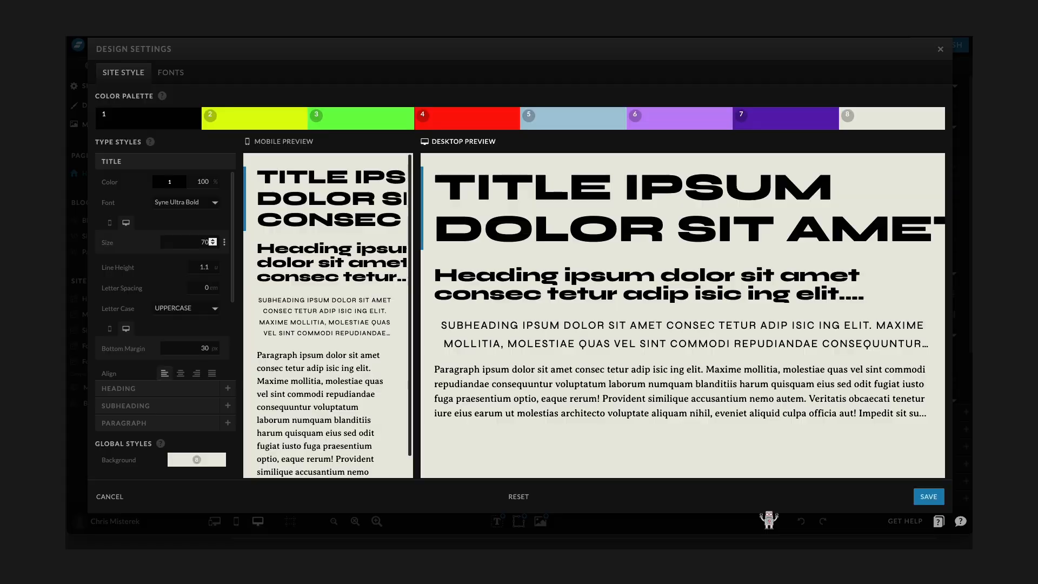
left_click(929, 497)
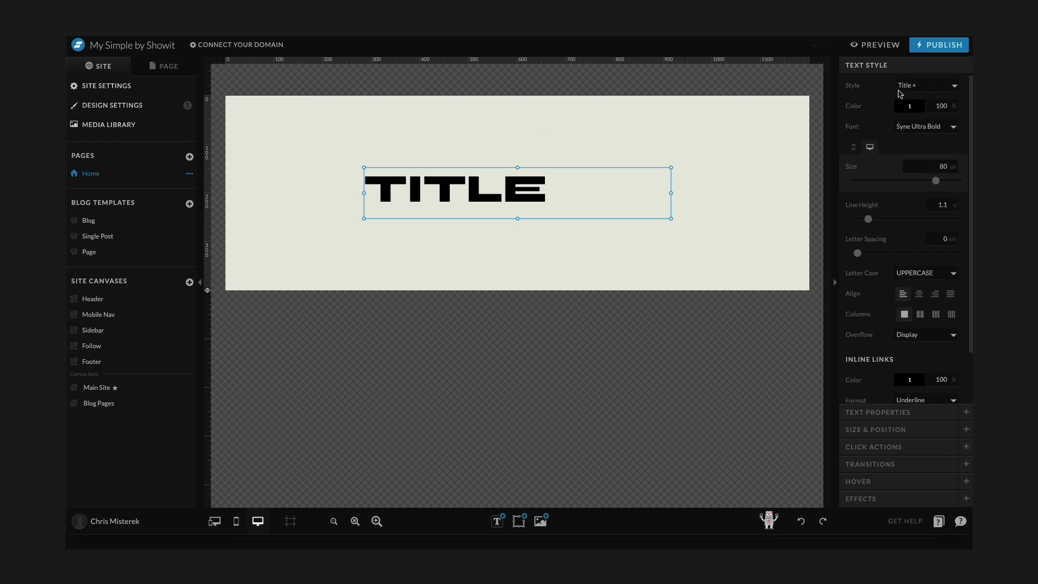
Apply the Title style to the text box.
left_click(926, 91)
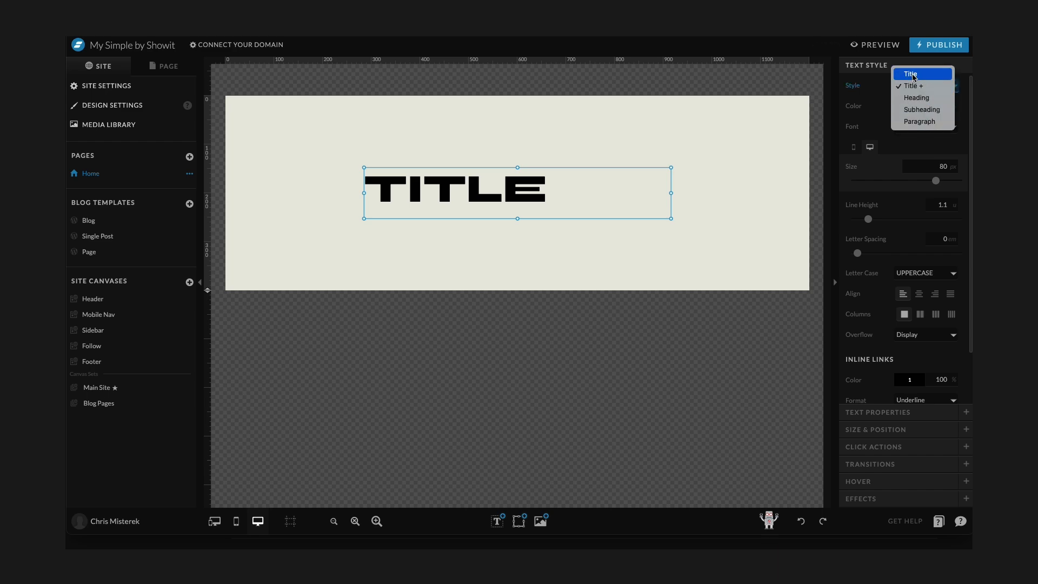
left_click(913, 75)
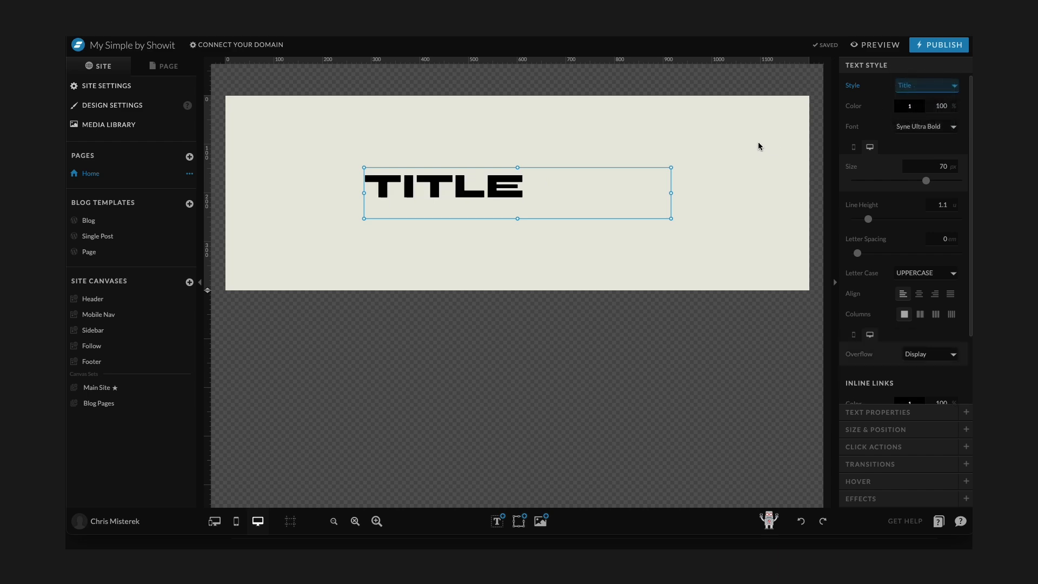
Set the text box's font size to about 76 px.
left_click(955, 85)
left_click(855, 133)
left_click_drag(928, 182, 934, 184)
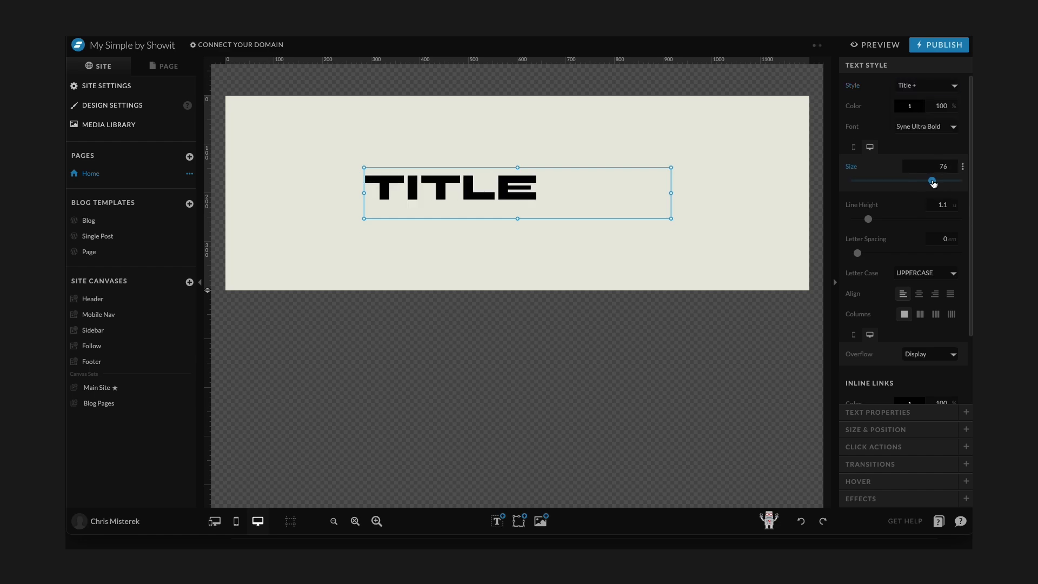
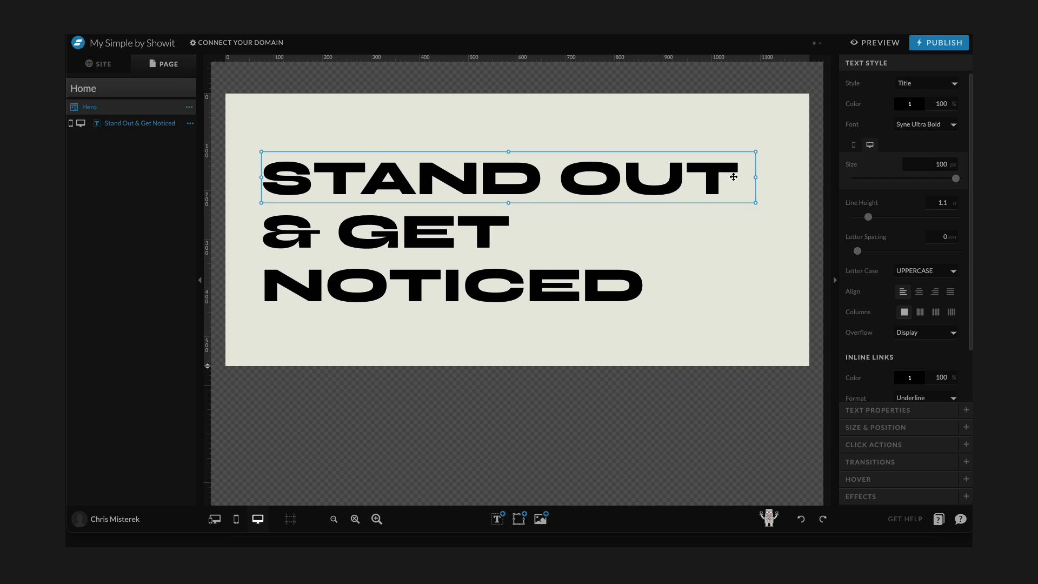
Resize the headline text box, then set the Title style's size to 90 px in the design settings and save.
left_click_drag(744, 175, 712, 184)
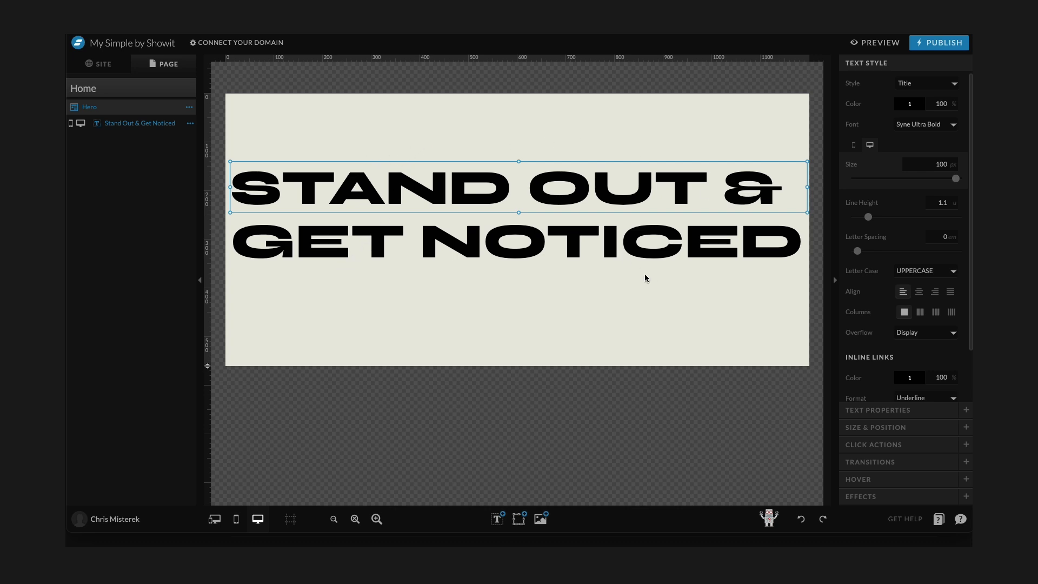
left_click(94, 71)
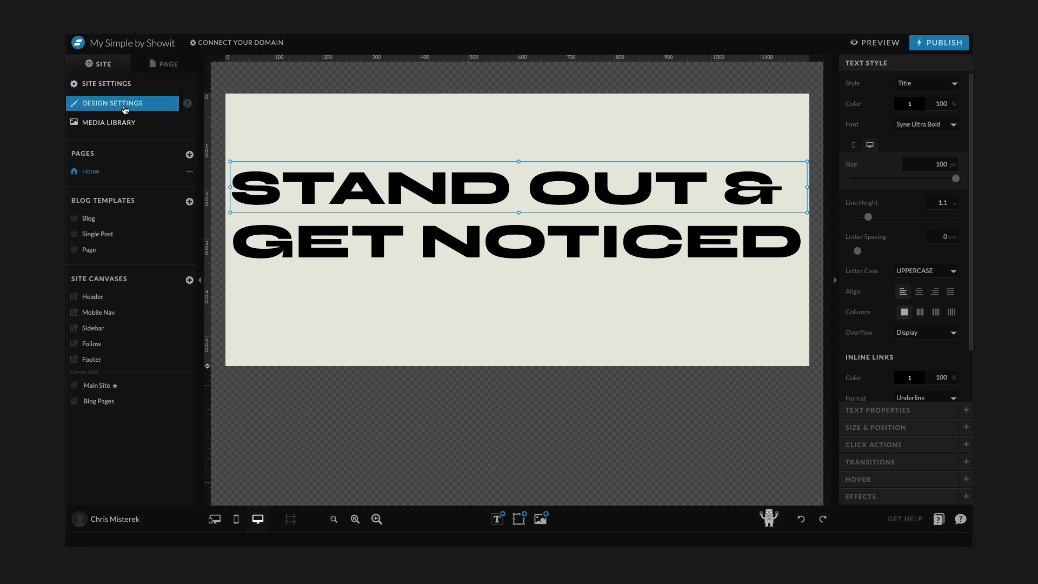
left_click(116, 104)
double_click(194, 241)
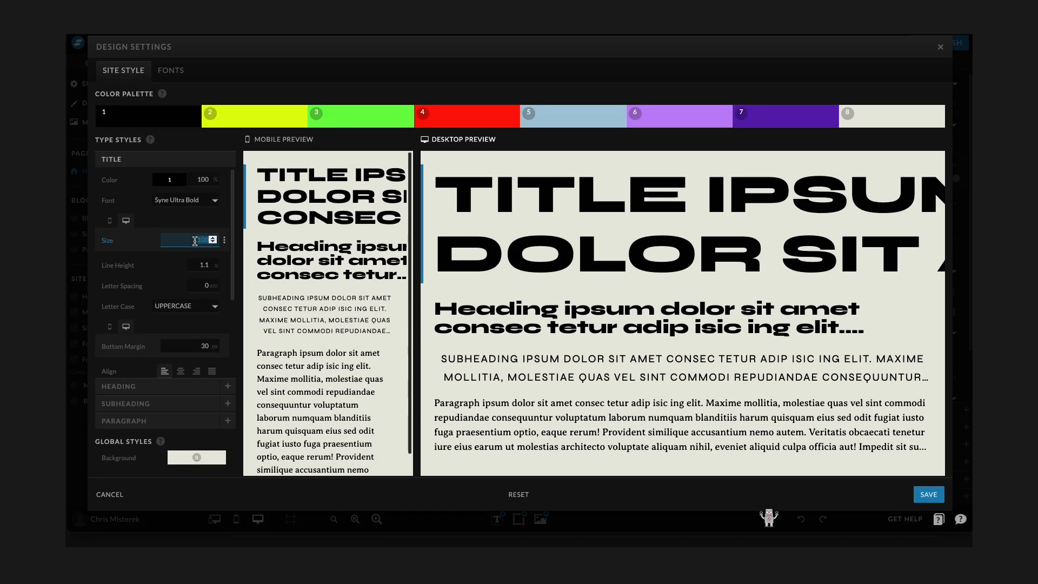
type("90")
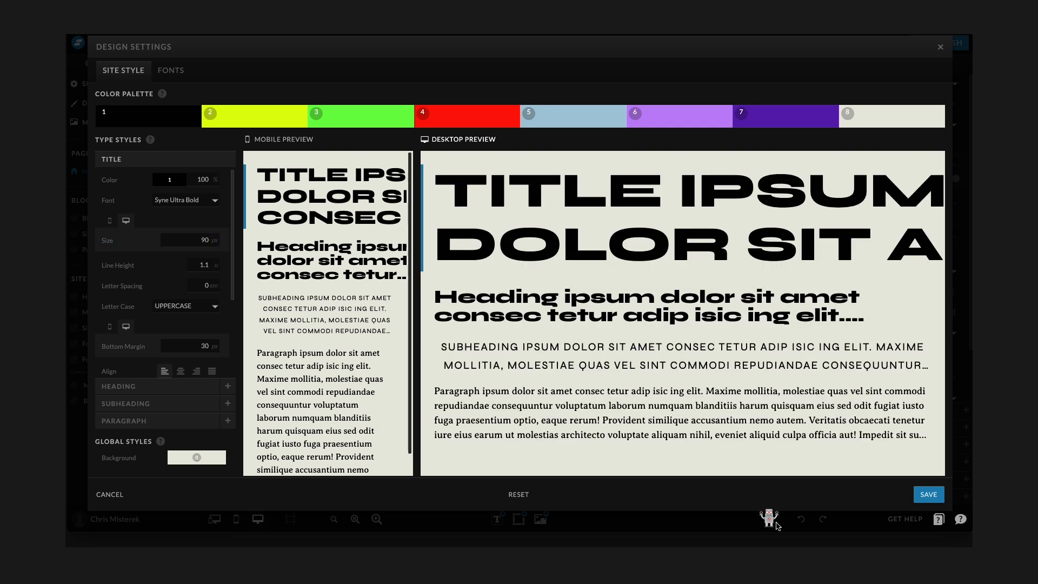
left_click(929, 494)
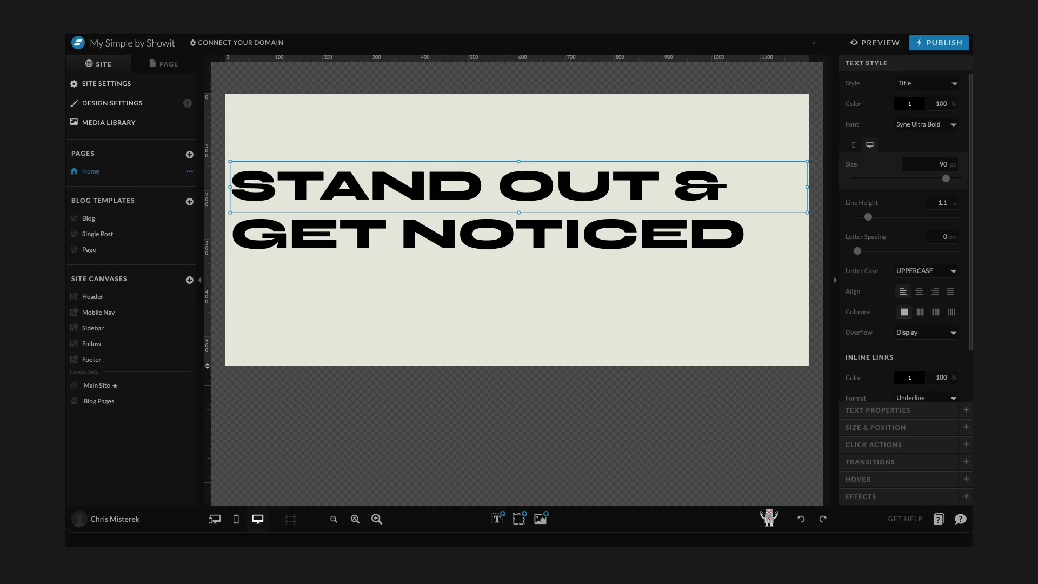
Center-align the headline, make its text box taller, and move it lower on the canvas.
left_click(918, 292)
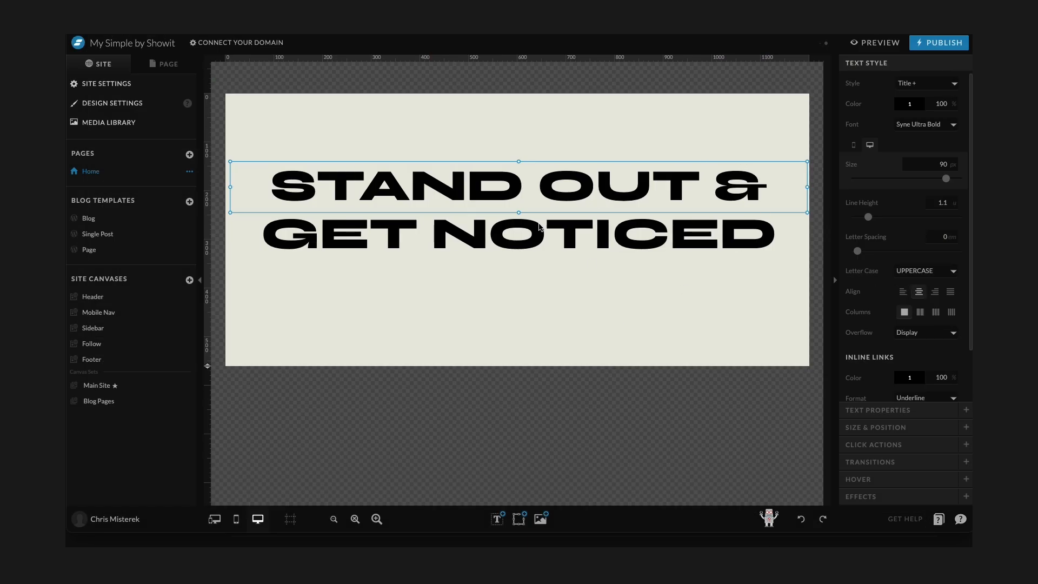
left_click_drag(520, 214, 520, 259)
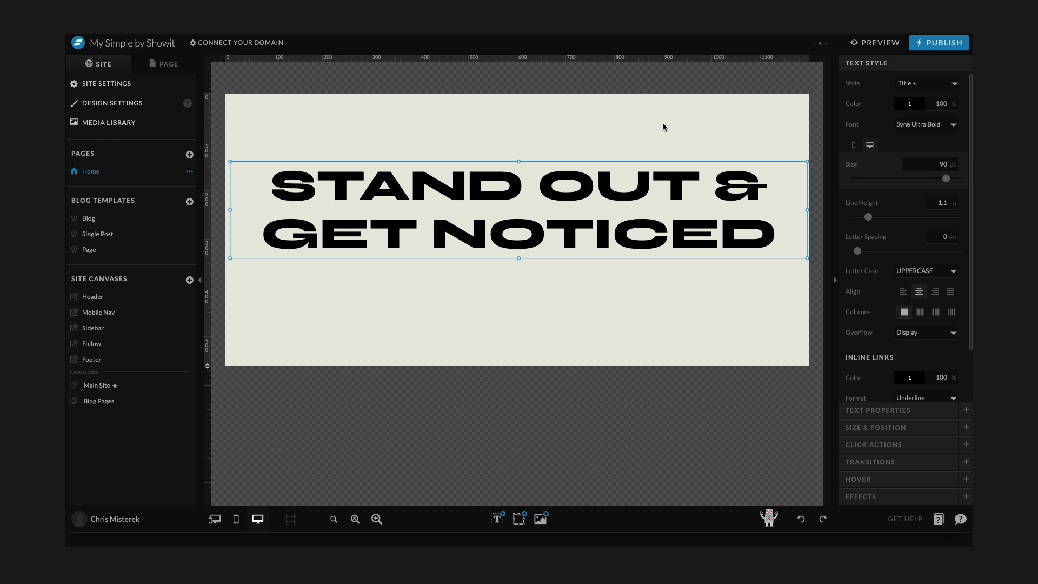
left_click_drag(521, 187, 522, 215)
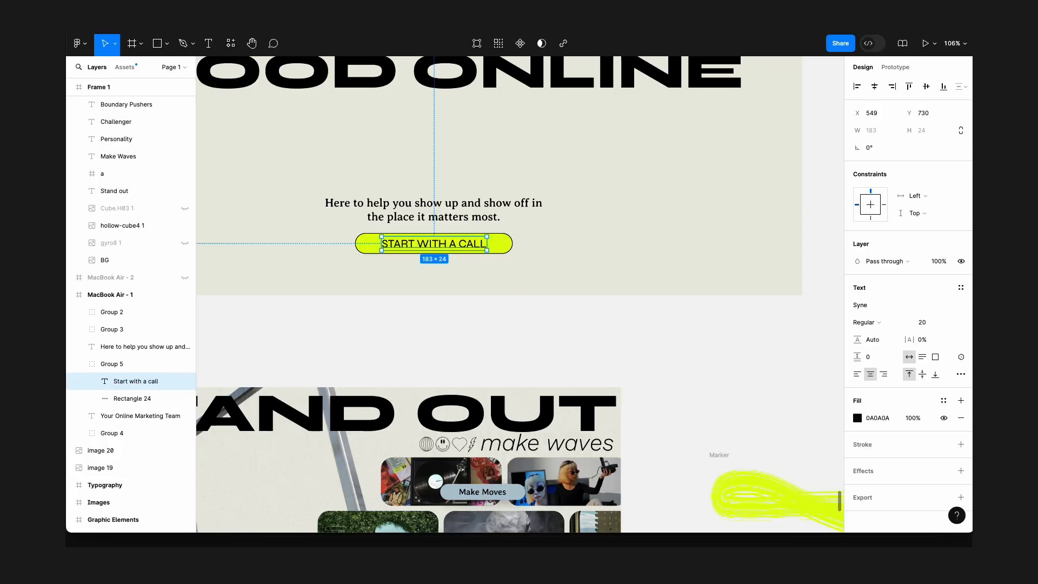
Browse the Figma design file and its inspiration boards for reference.
scroll(328, 142, "down", 8)
scroll(329, 140, "up", 10)
scroll(331, 138, "left", 3)
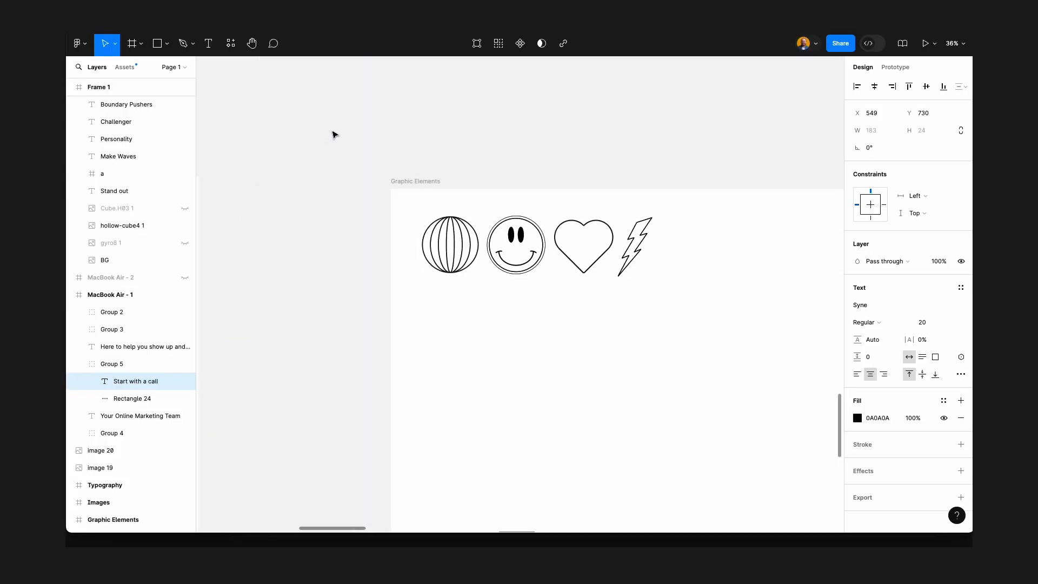
scroll(334, 135, "up", 10)
scroll(335, 135, "down", 4)
scroll(334, 135, "down", 12)
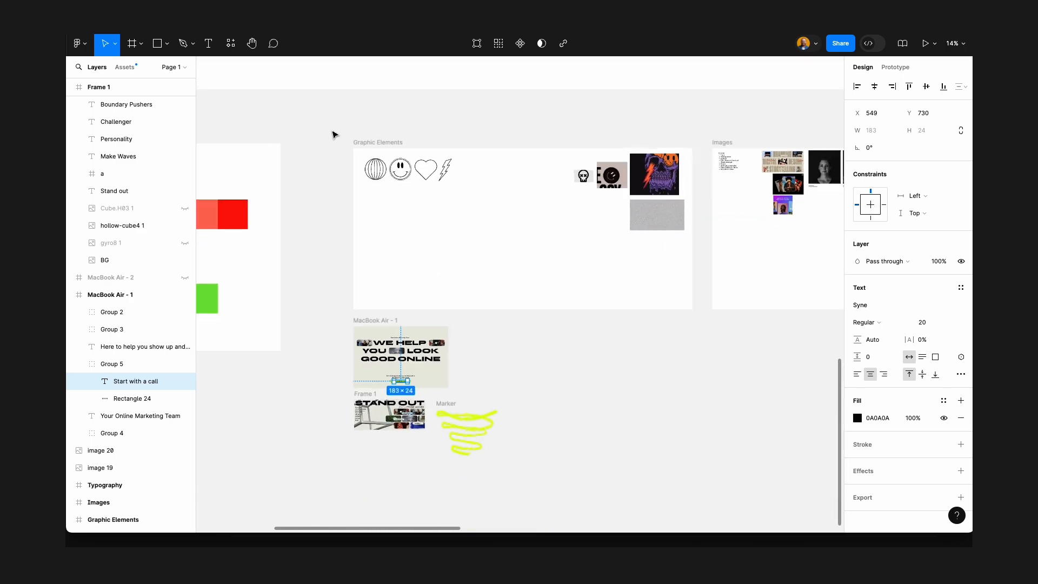
scroll(334, 135, "down", 2)
scroll(350, 204, "up", 8)
scroll(351, 204, "up", 5)
scroll(468, 206, "right", 5)
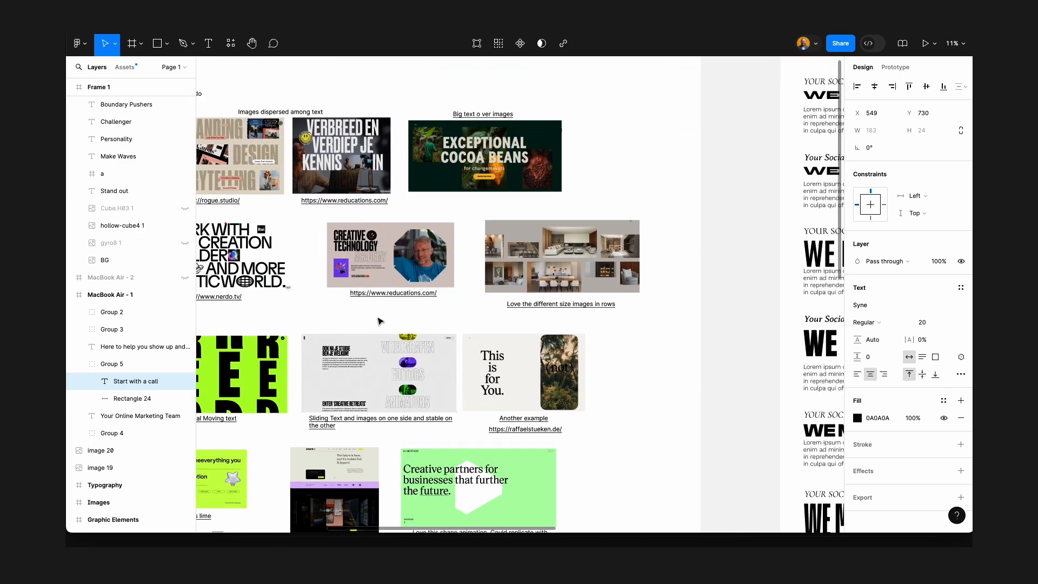
Open and review saved inspiration websites for typography ideas.
left_click(384, 294)
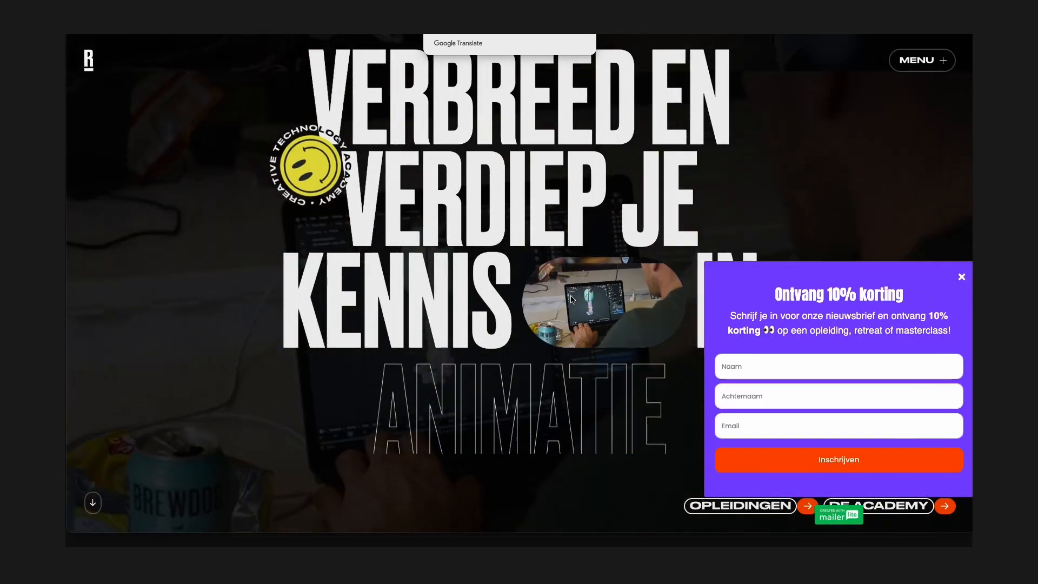
left_click(962, 277)
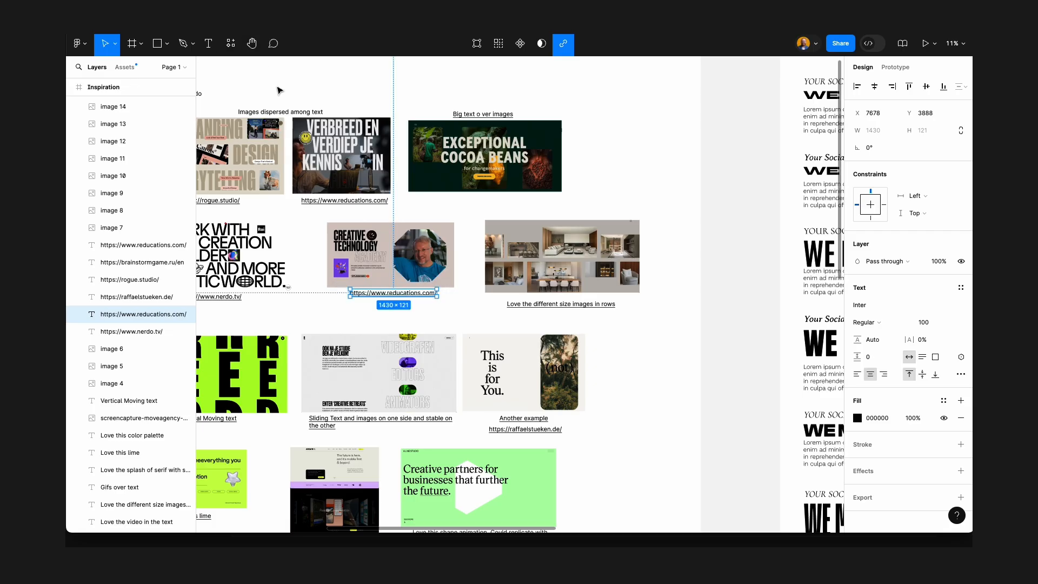
scroll(279, 91, "left", 10)
scroll(280, 89, "down", 5)
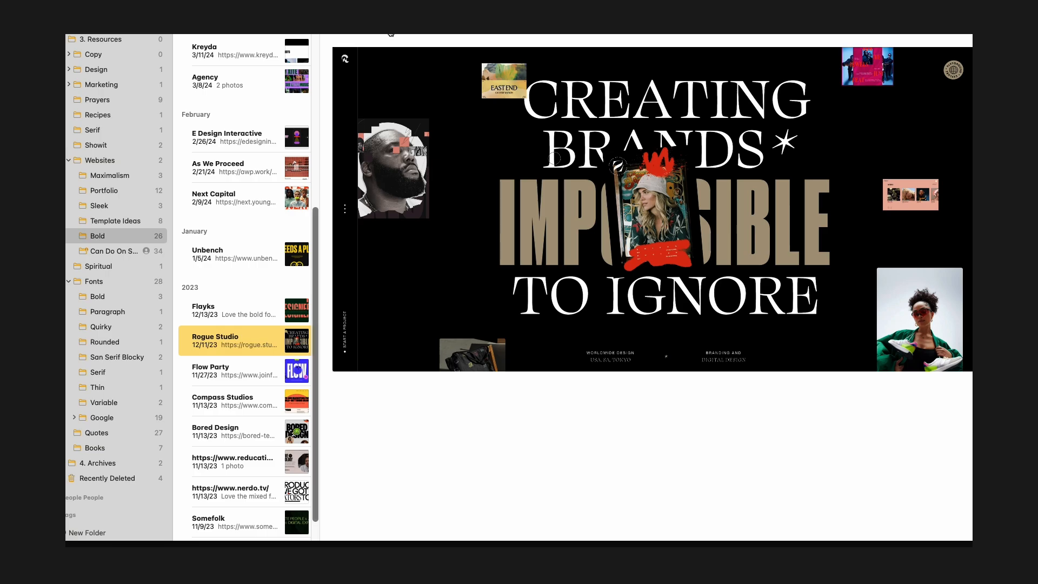
left_click(394, 34)
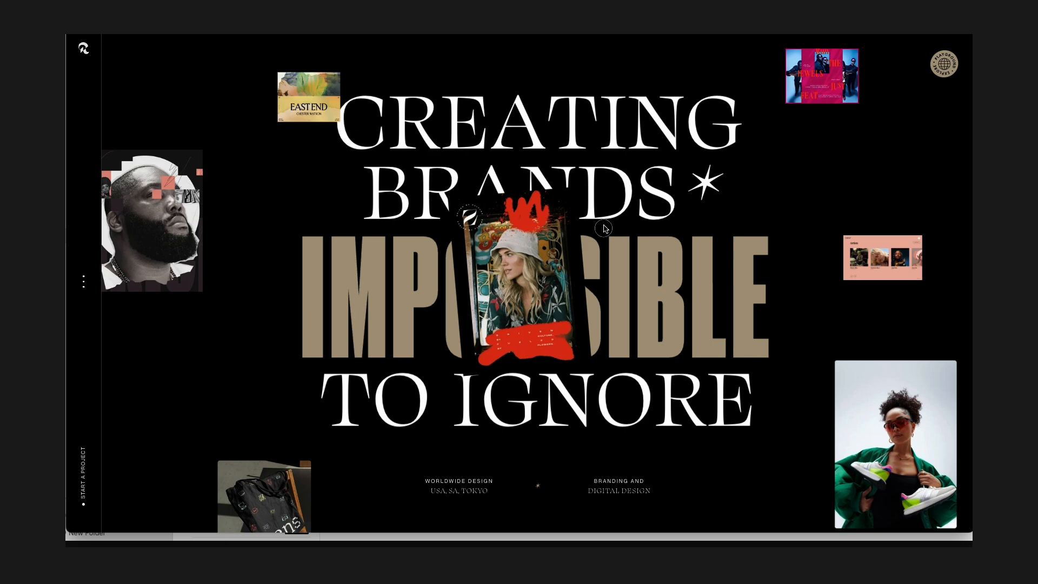
scroll(621, 185, "down", 2)
scroll(622, 185, "down", 4)
scroll(622, 184, "up", 6)
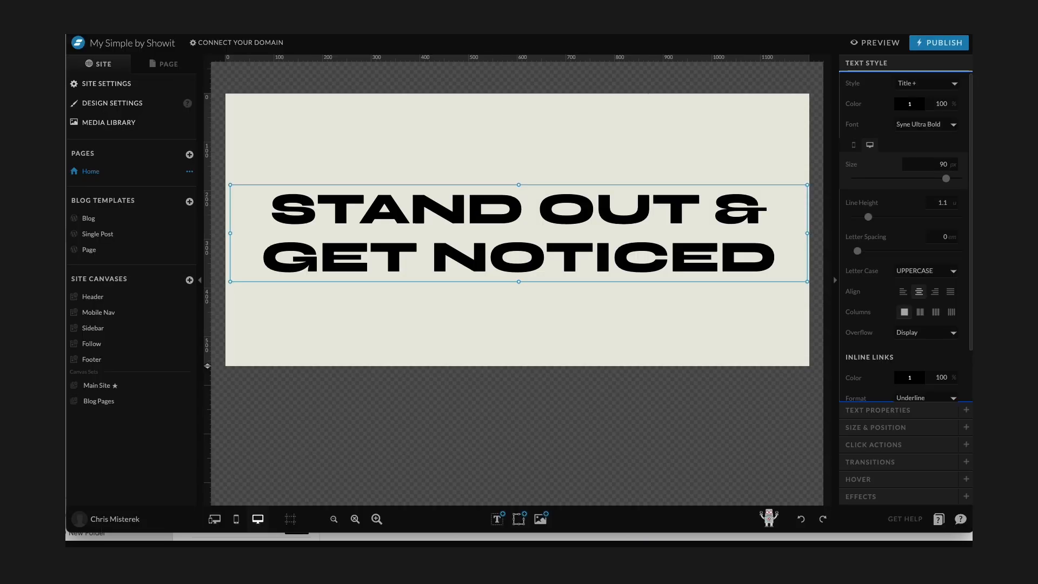
Nudge the headline up slightly and add a Paragraph text box beneath it.
mouse_move(571, 224)
left_mouse_down()
mouse_move(571, 183)
mouse_move(571, 215)
left_mouse_up()
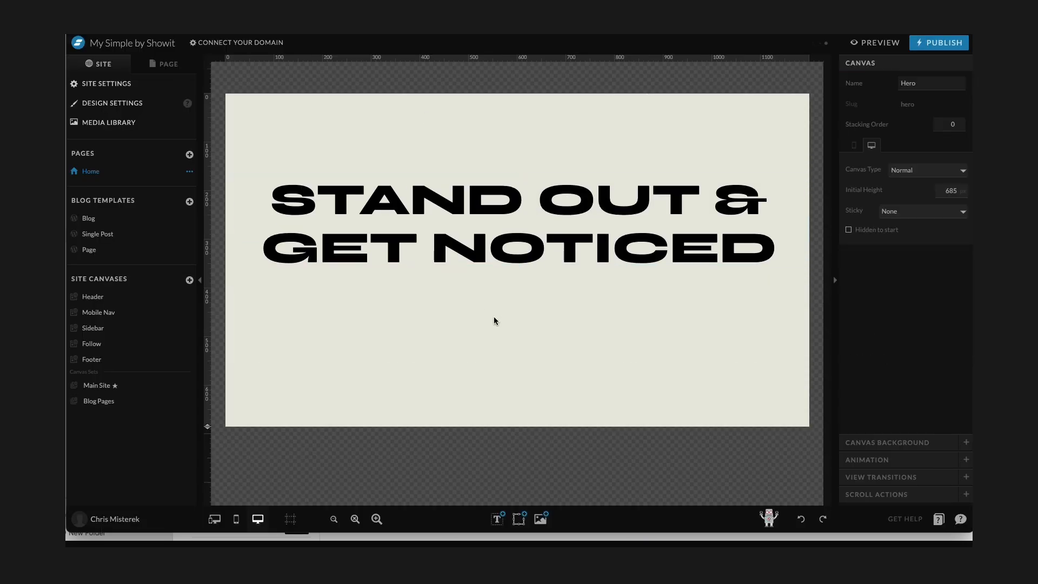
left_click(495, 217)
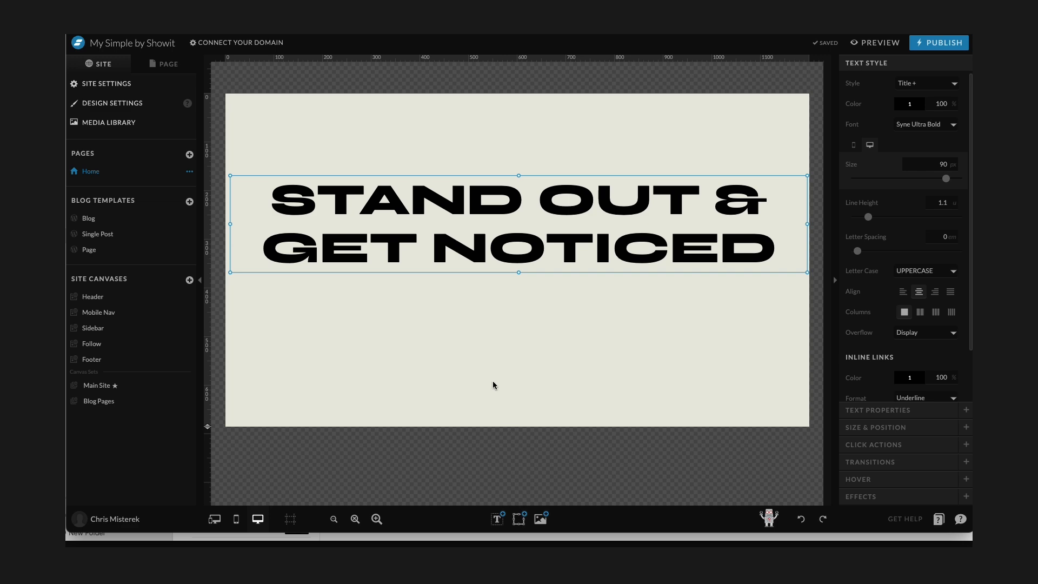
left_click(498, 387)
mouse_move(497, 518)
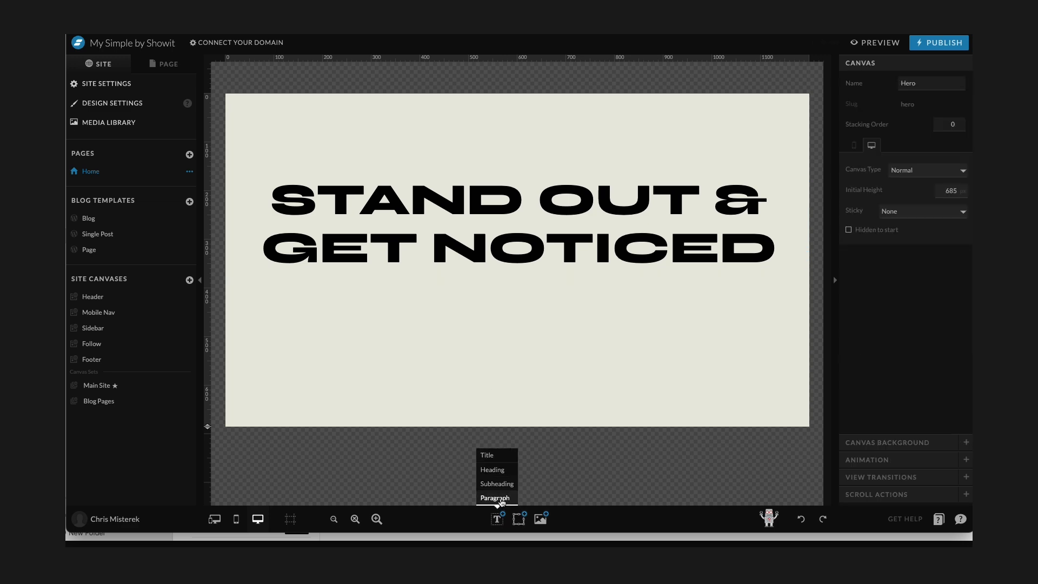
left_click(501, 499)
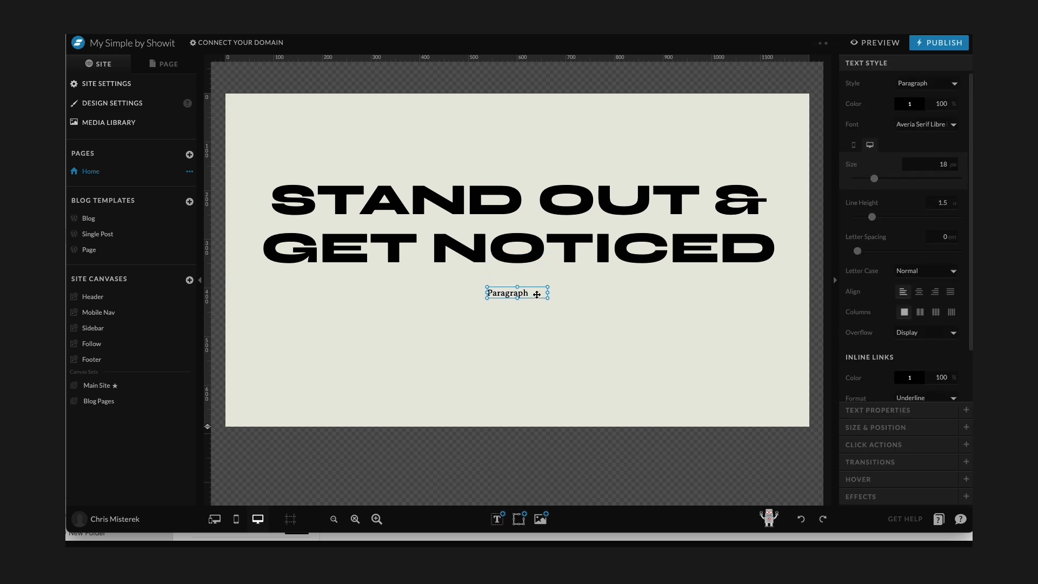
Enter "We're a full scope marketing firm that helps you and your business get the attention it deserves" in the paragraph box and narrow it to two centered lines.
left_click_drag(547, 293, 658, 293)
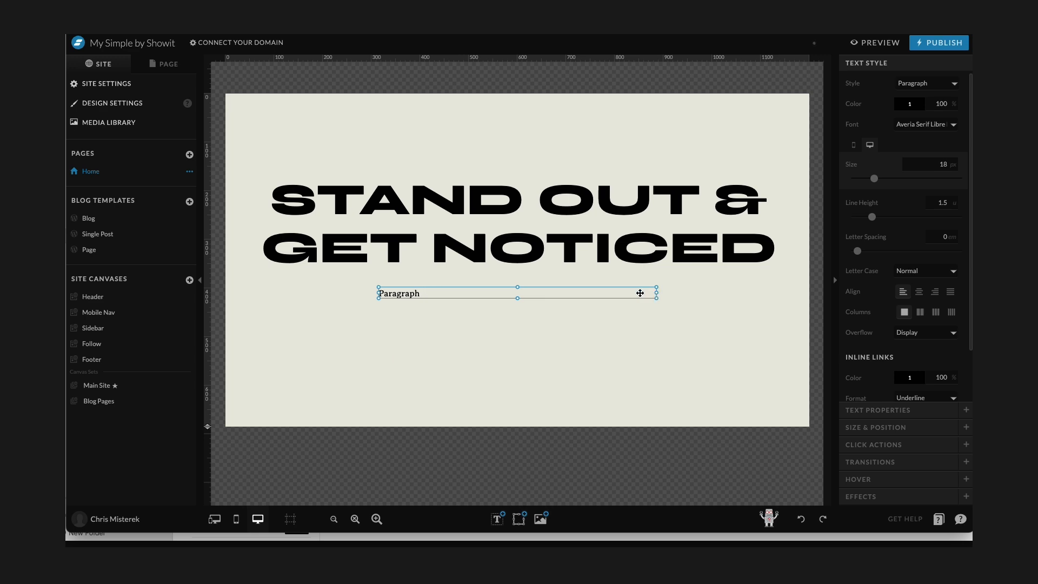
double_click(513, 313)
type("We're a full scope marketing firm that helps you and")
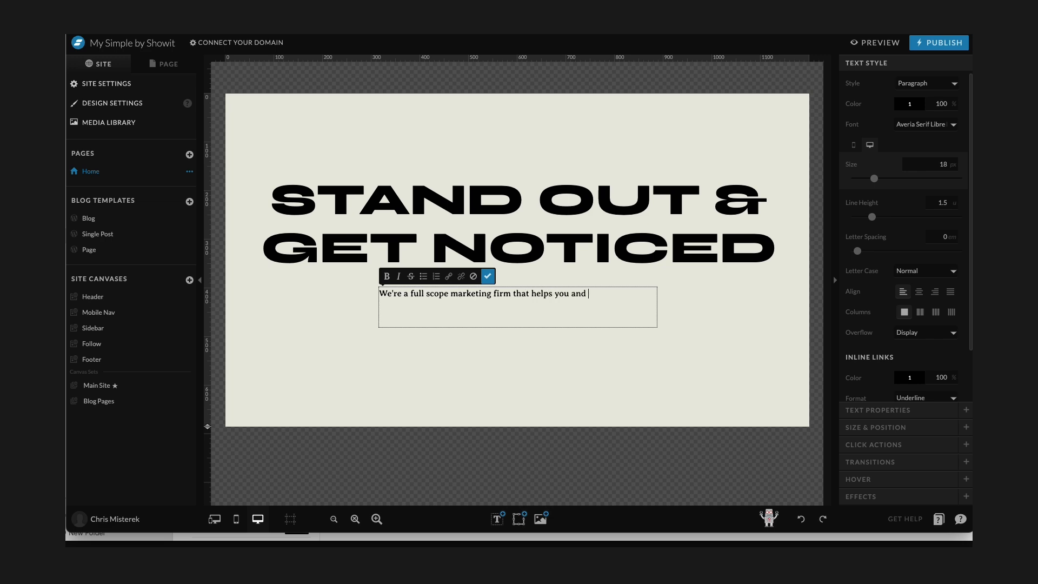
type("business")
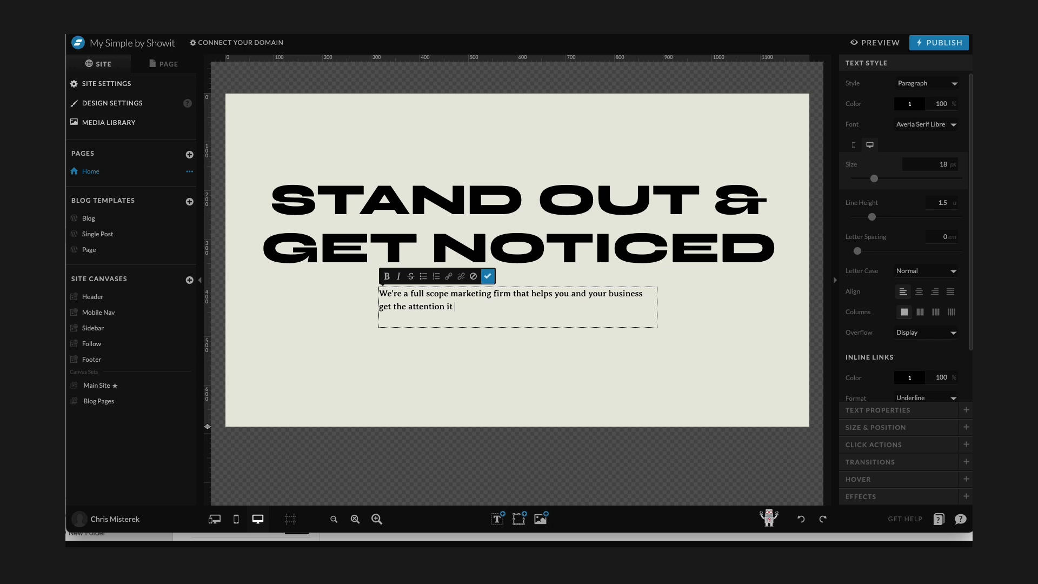
key("Escape")
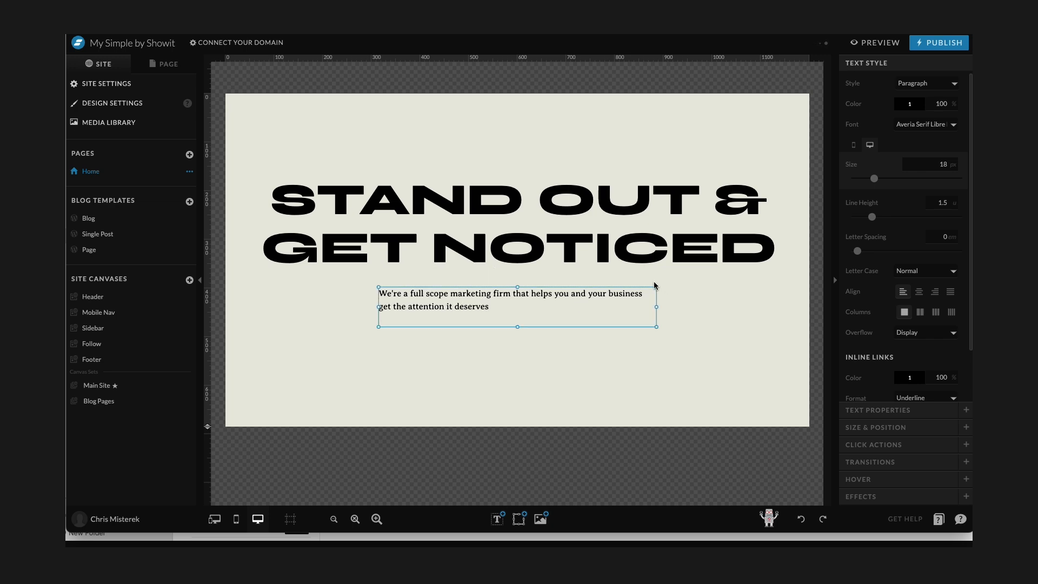
left_click_drag(657, 308, 573, 308)
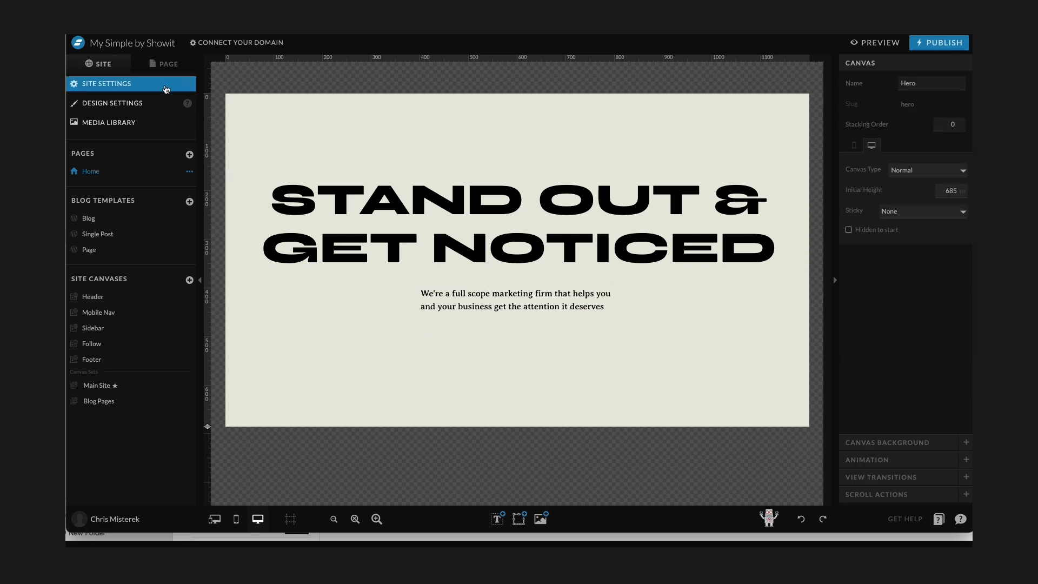
Add a rectangle and shape it into a button bar centered below the paragraph.
mouse_move(520, 525)
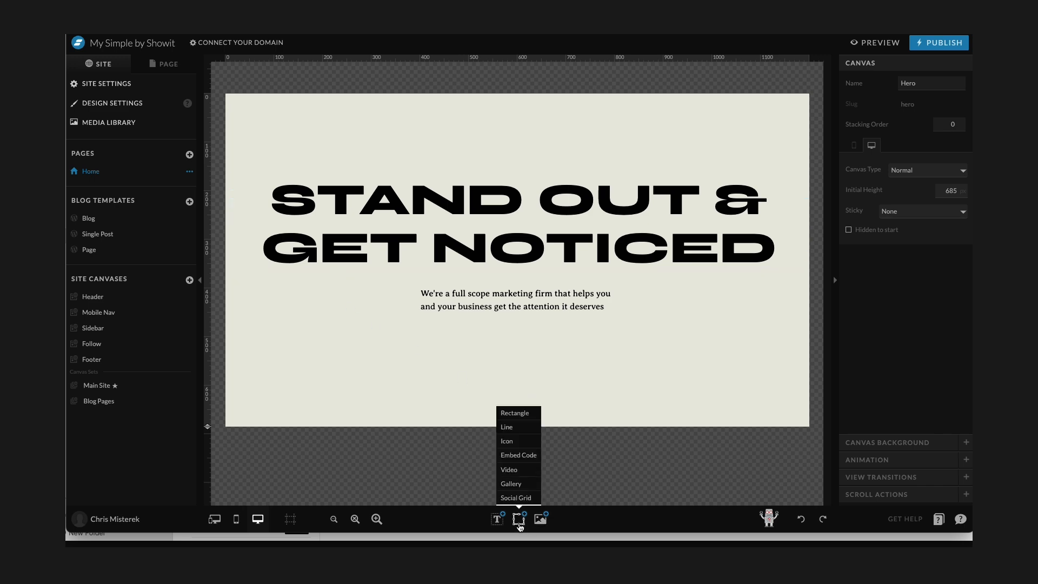
left_click(518, 415)
left_click_drag(550, 225, 547, 360)
left_click_drag(517, 463, 519, 367)
left_click_drag(635, 348, 593, 349)
left_click_drag(517, 367, 560, 346)
Fill the rectangle with palette color 2.
left_click(891, 64)
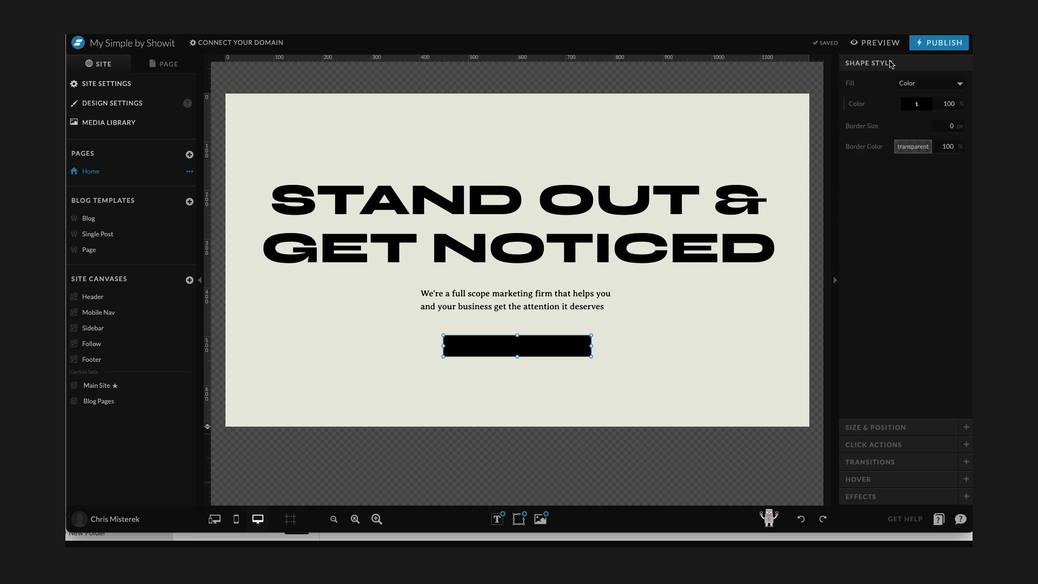
left_click(918, 106)
left_click(866, 136)
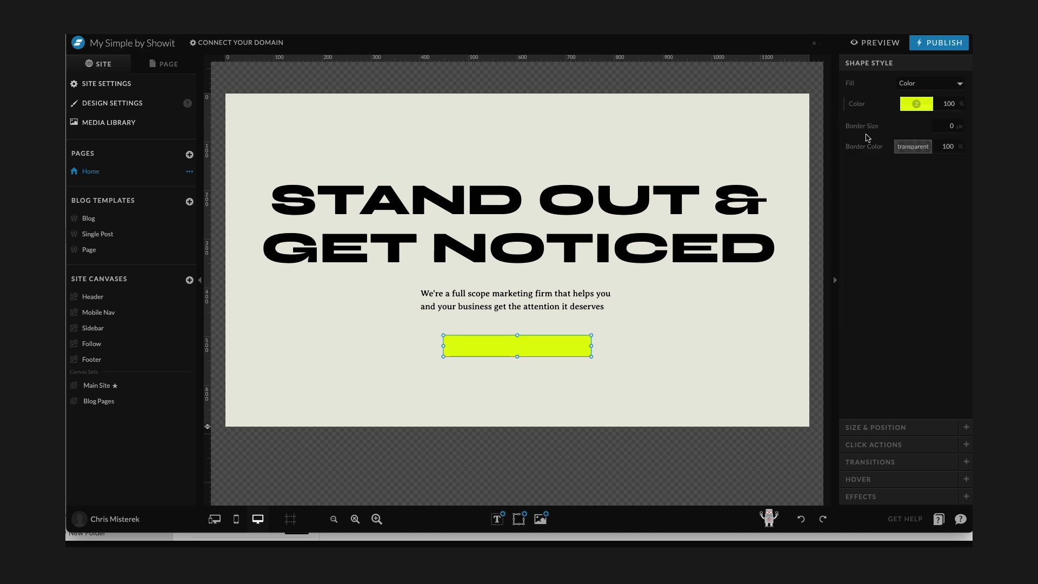
Round the rectangle's corners with a 20 px radius.
left_click(897, 497)
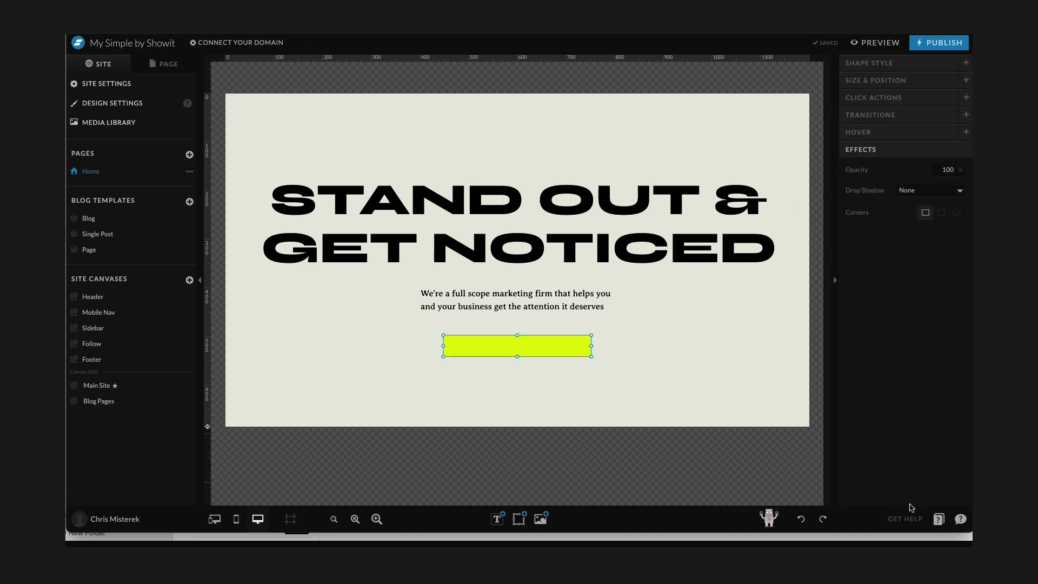
left_click(941, 214)
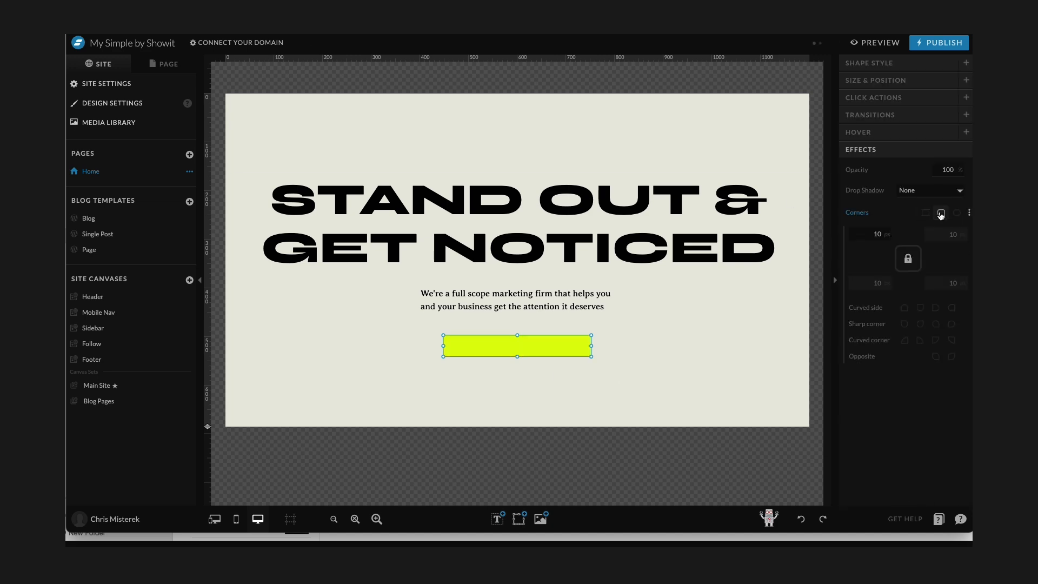
left_click(868, 231)
type("20")
key("Return")
left_click(647, 324)
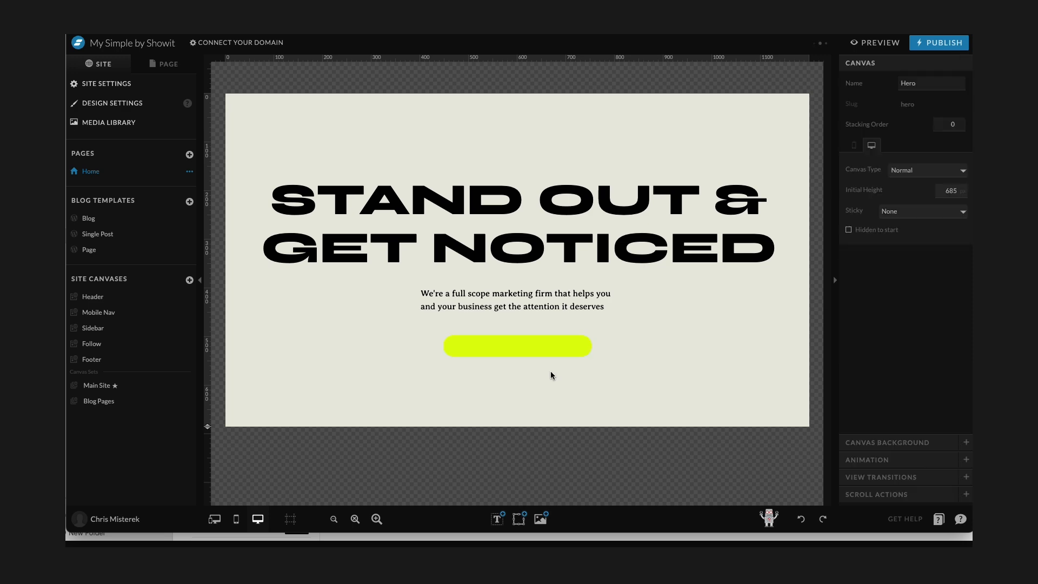
left_click(511, 347)
left_click(683, 366)
left_click(480, 352)
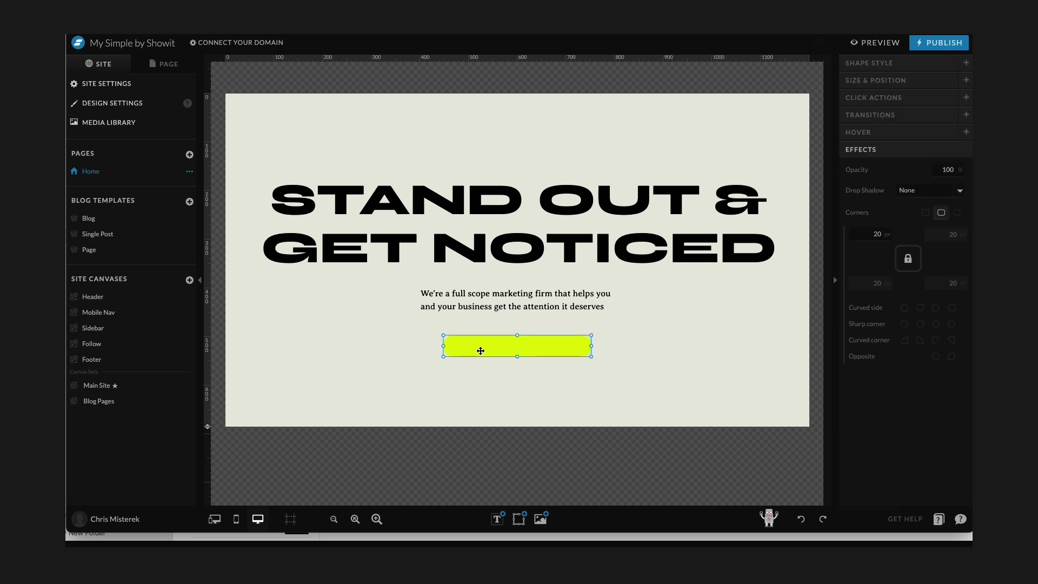
left_click(603, 378)
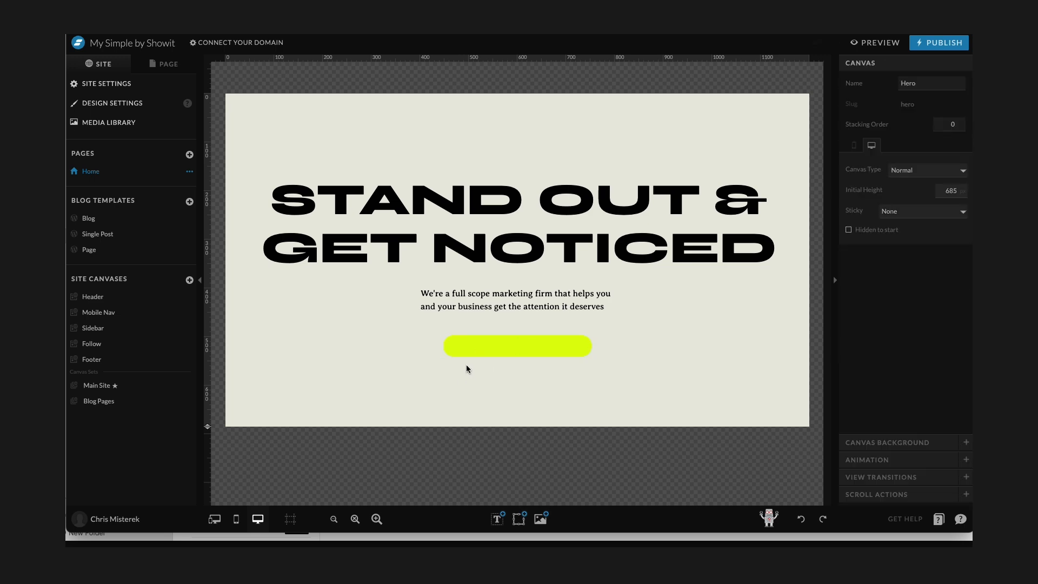
Give the rectangle a 2 px border in palette color 1.
left_click(518, 355)
left_click(887, 65)
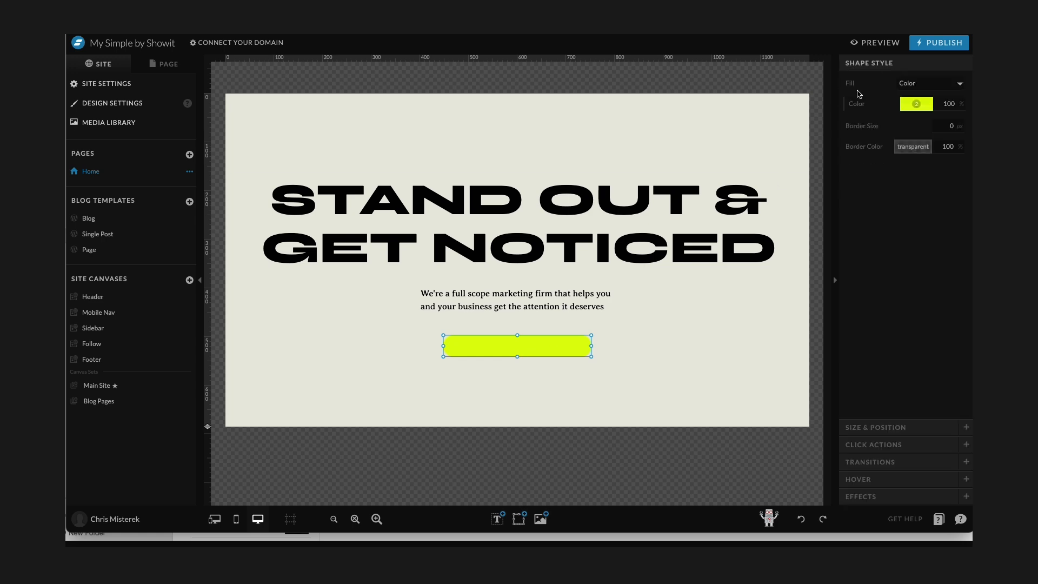
left_click(947, 125)
key("Tab")
left_click(910, 151)
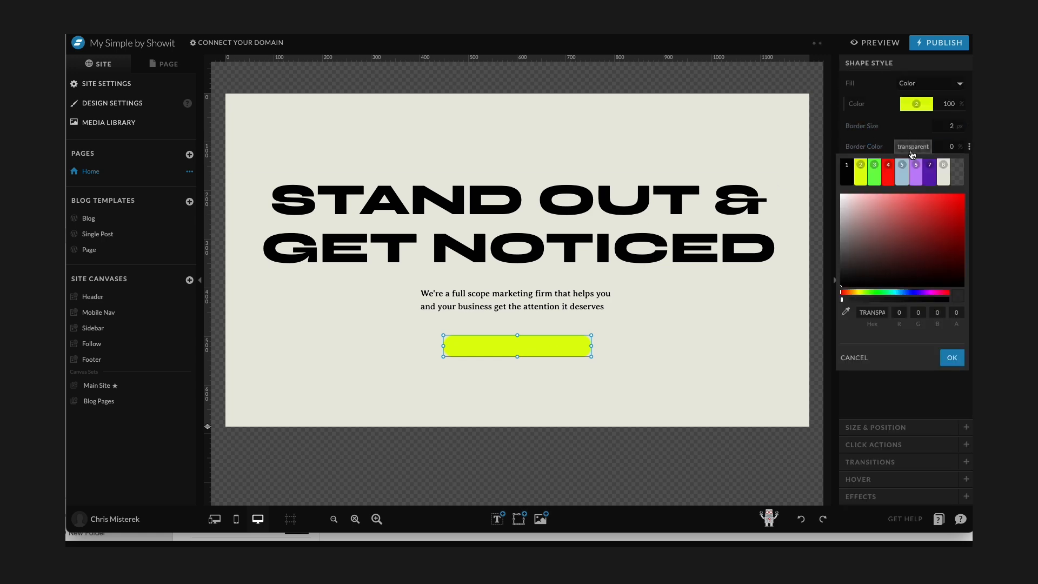
left_click(848, 177)
left_click(638, 360)
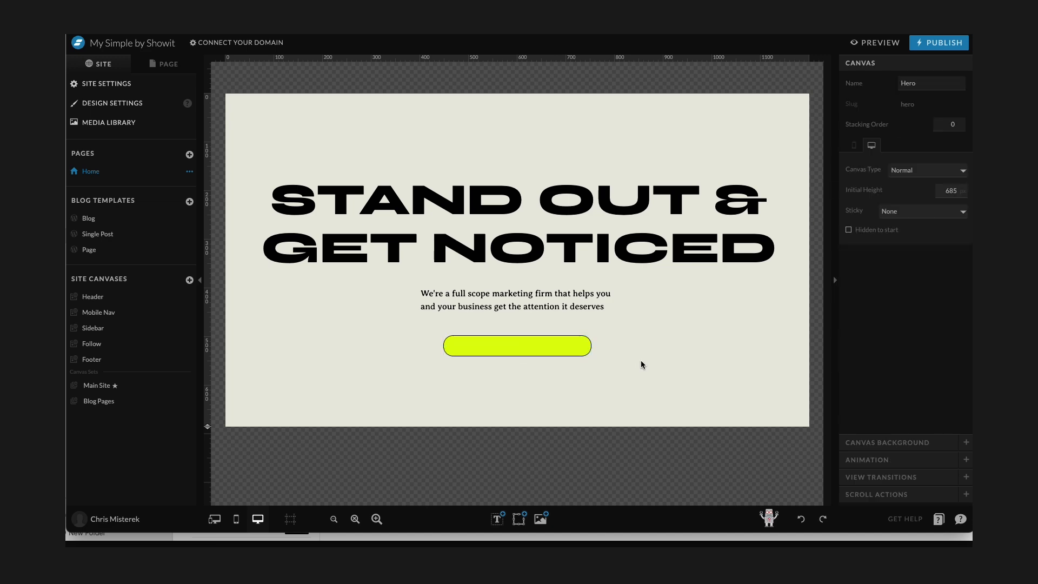
Switch to the mobile layout and move the button rectangle below the paragraph, shortening its height.
left_click(540, 352)
left_click(957, 123)
left_click(698, 331)
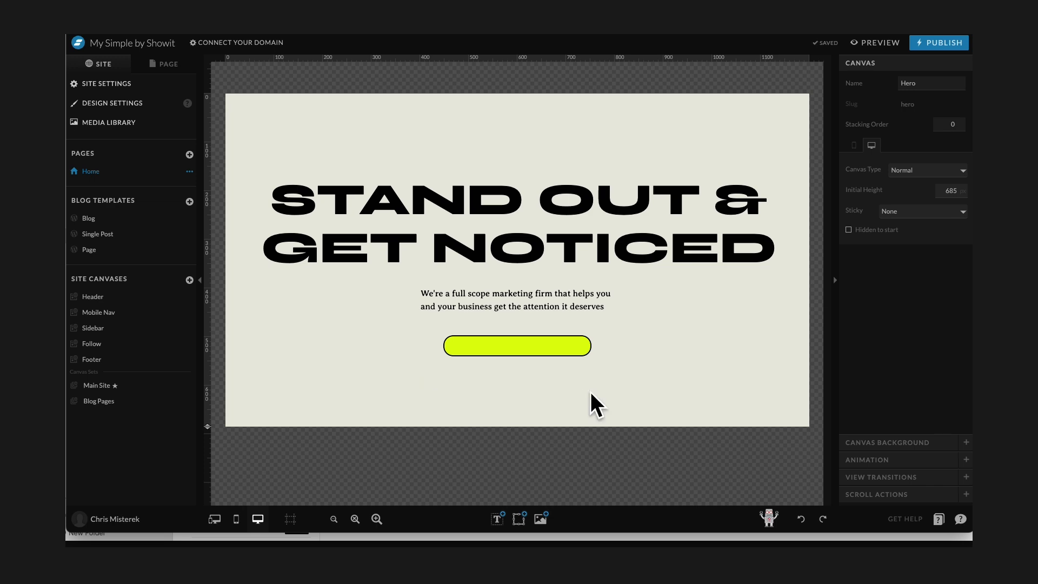
left_click(237, 519)
left_click_drag(208, 221, 235, 474)
left_click(545, 150)
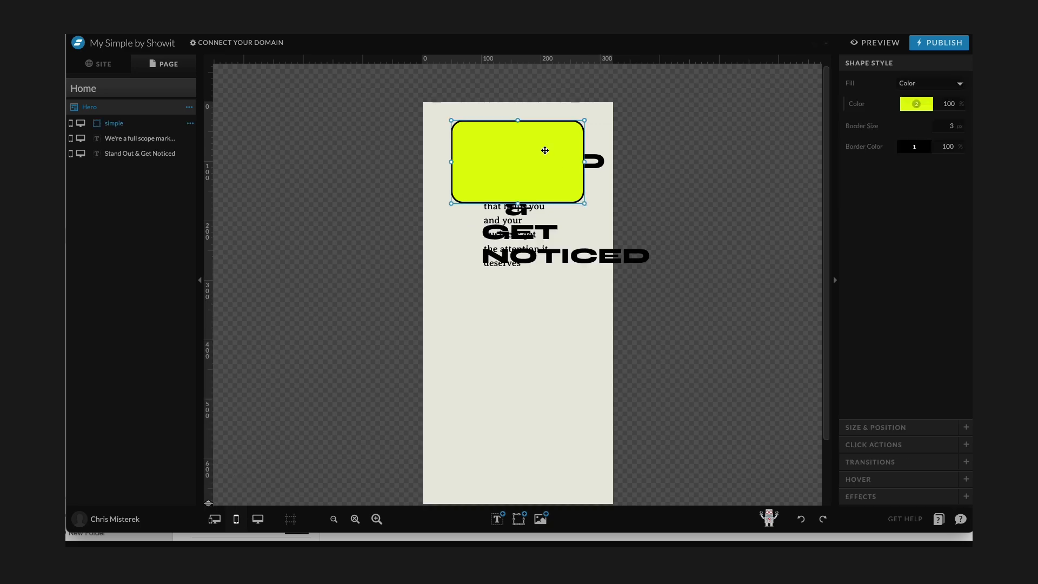
left_click_drag(544, 150, 538, 394)
left_click_drag(519, 448, 514, 382)
Widen the mobile headline across the canvas and move the paragraph and button up beneath it.
left_click_drag(538, 155, 507, 135)
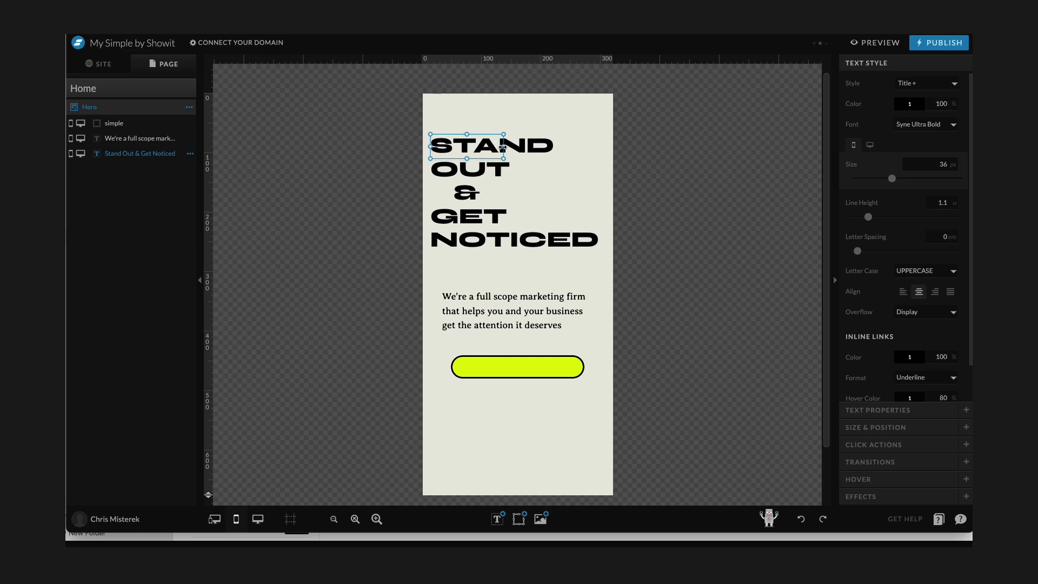
left_click_drag(503, 146, 606, 148)
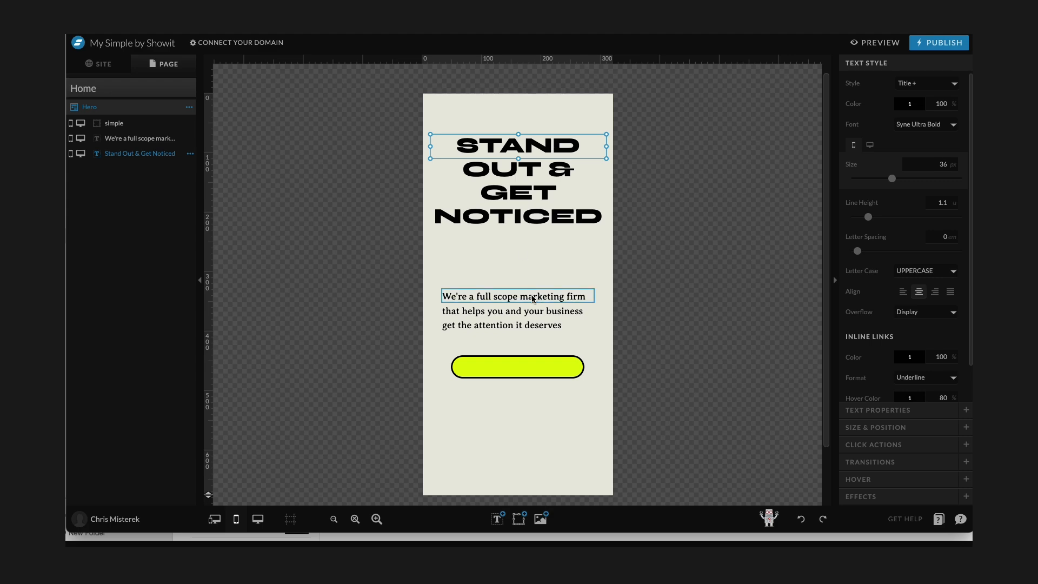
left_click_drag(533, 298, 533, 255)
left_click_drag(528, 374, 527, 329)
left_click(523, 263, "shift")
left_click_drag(523, 263, 523, 255)
left_click(525, 141)
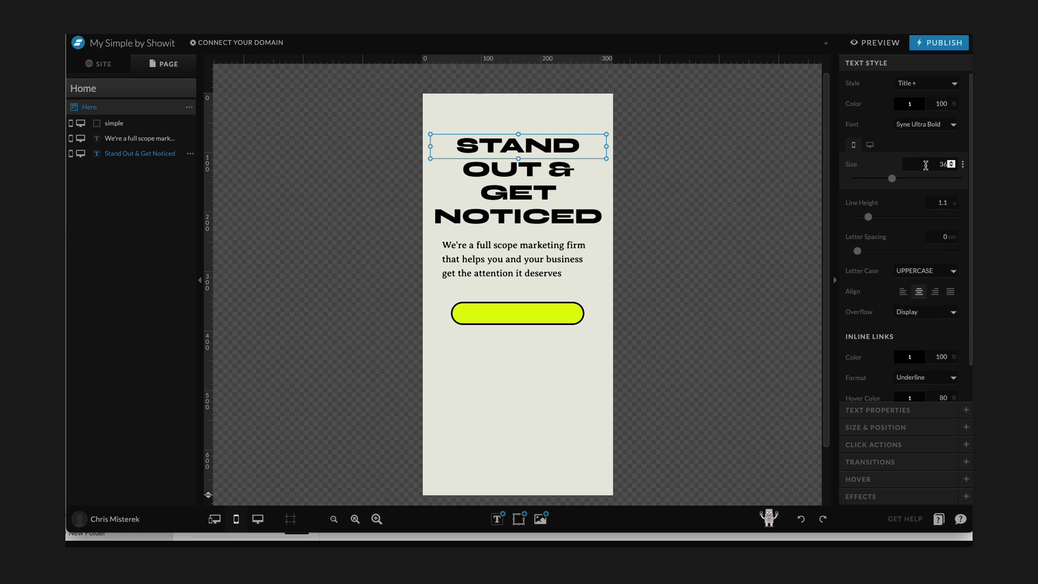
Give the button rectangle a separate mobile-only border size of 2 px.
left_click(518, 245)
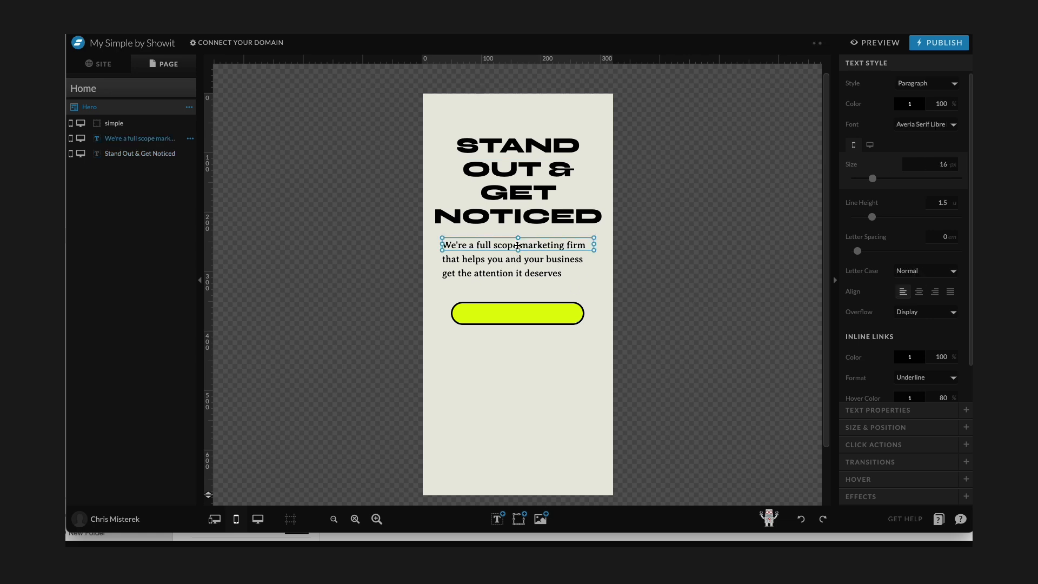
left_click(509, 320)
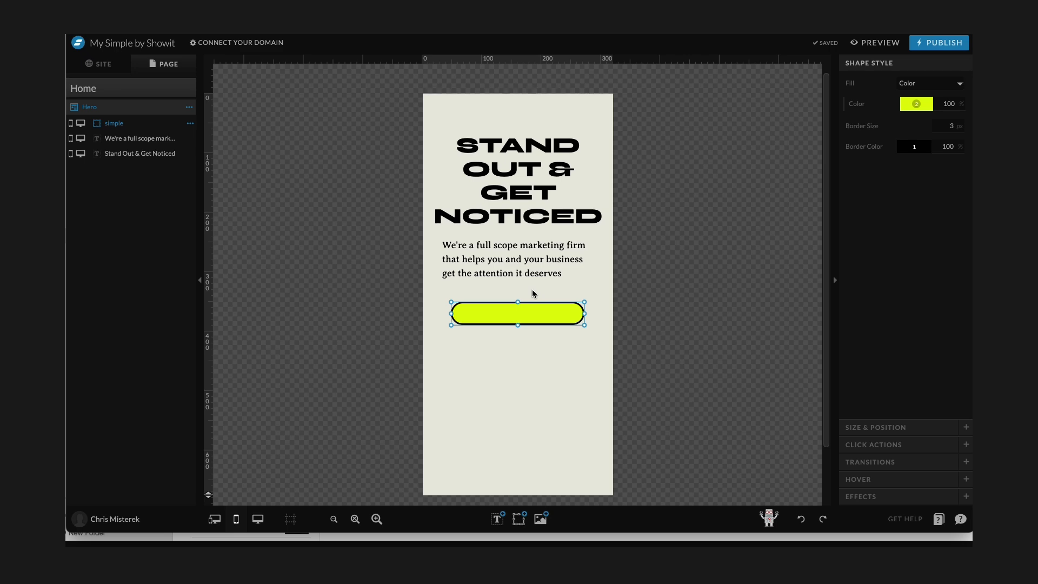
left_click(442, 425)
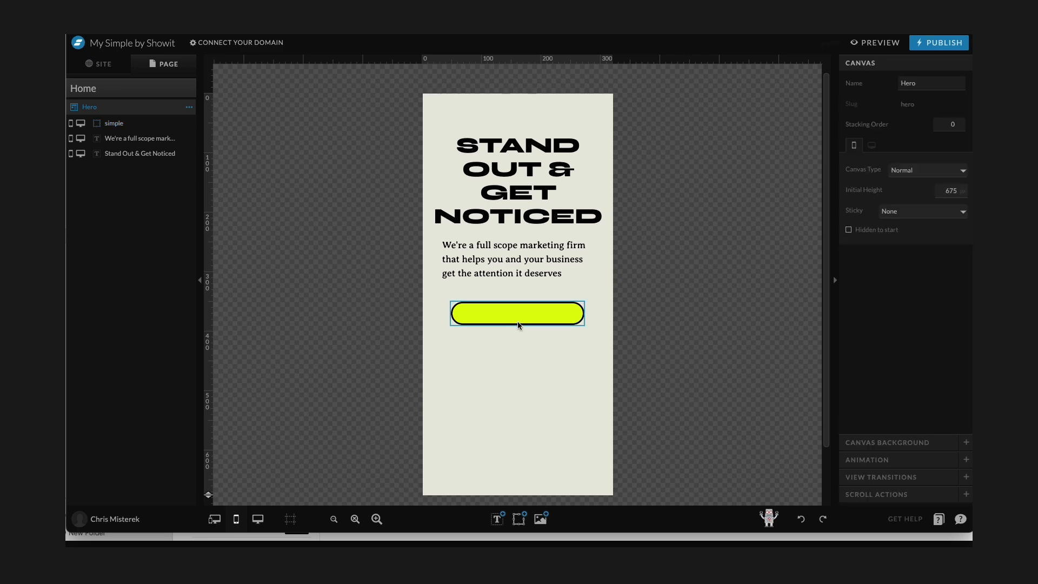
left_click(523, 321)
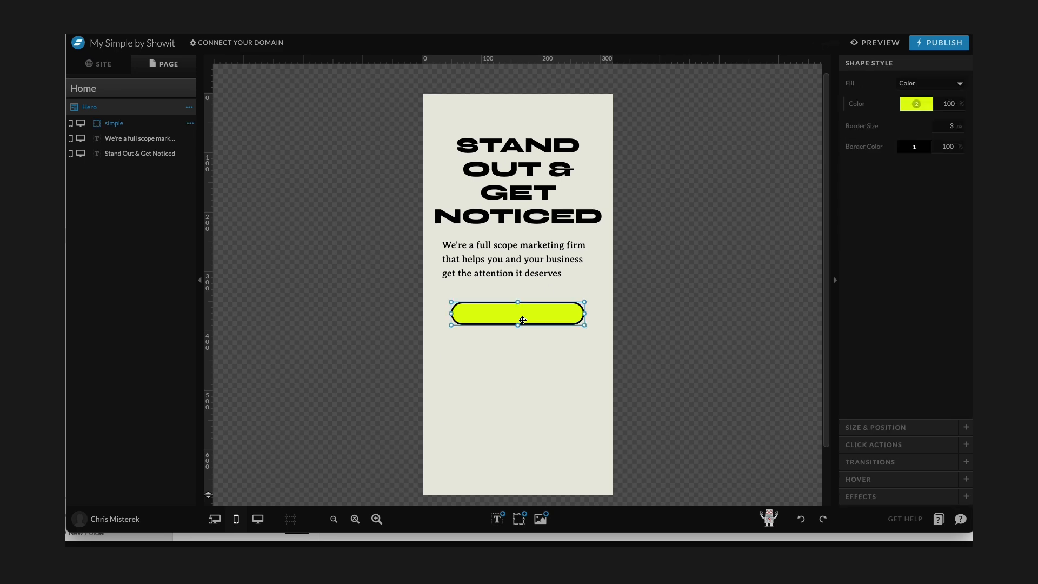
left_click(478, 349)
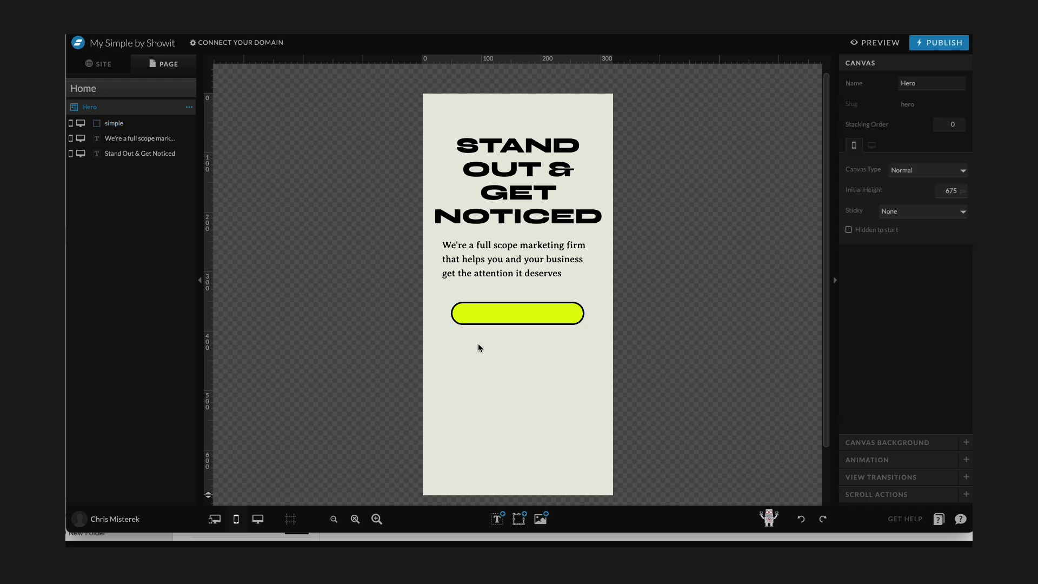
left_click(486, 313)
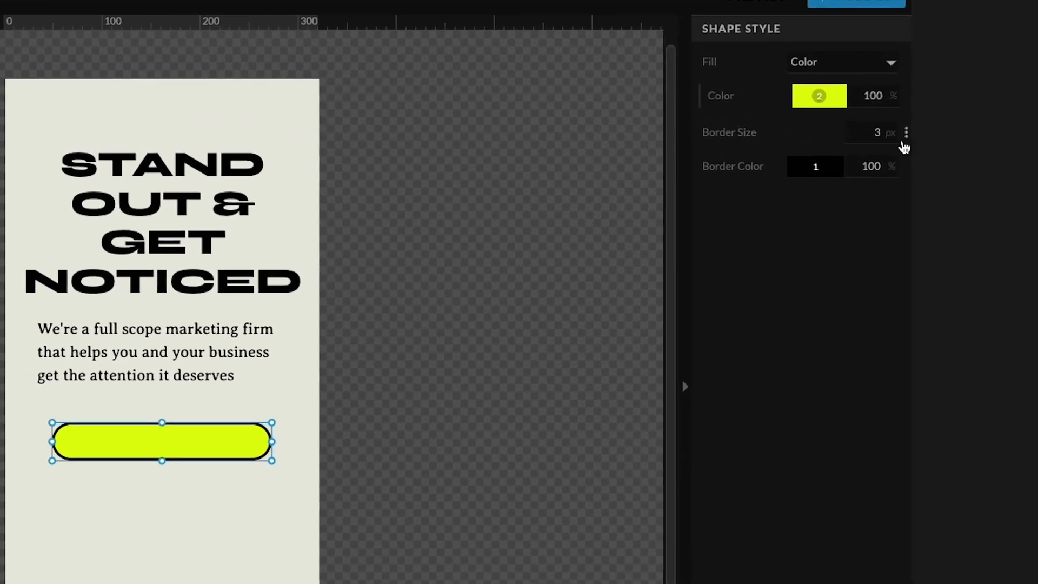
left_click(906, 138)
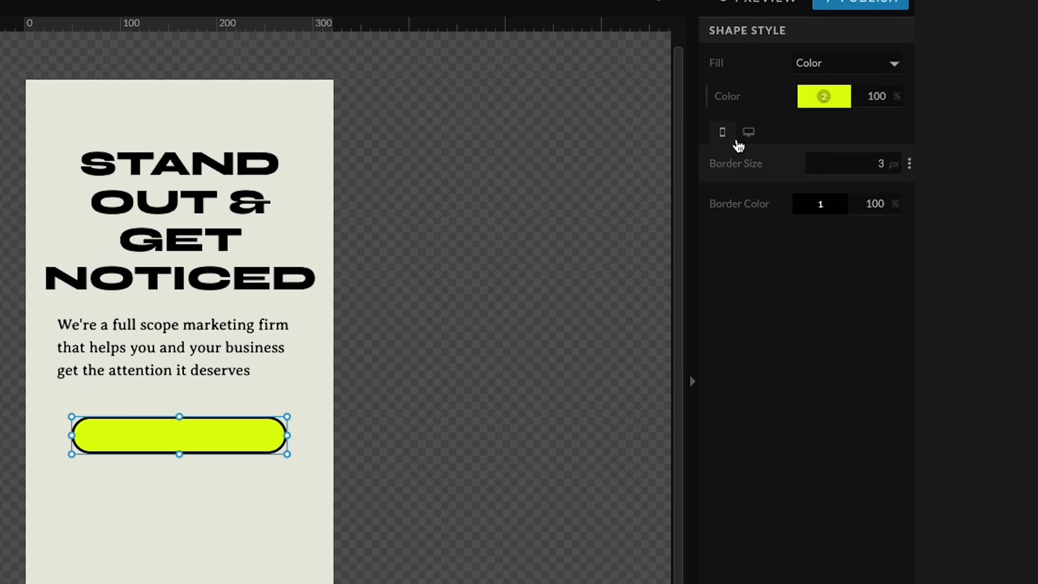
left_click(748, 134)
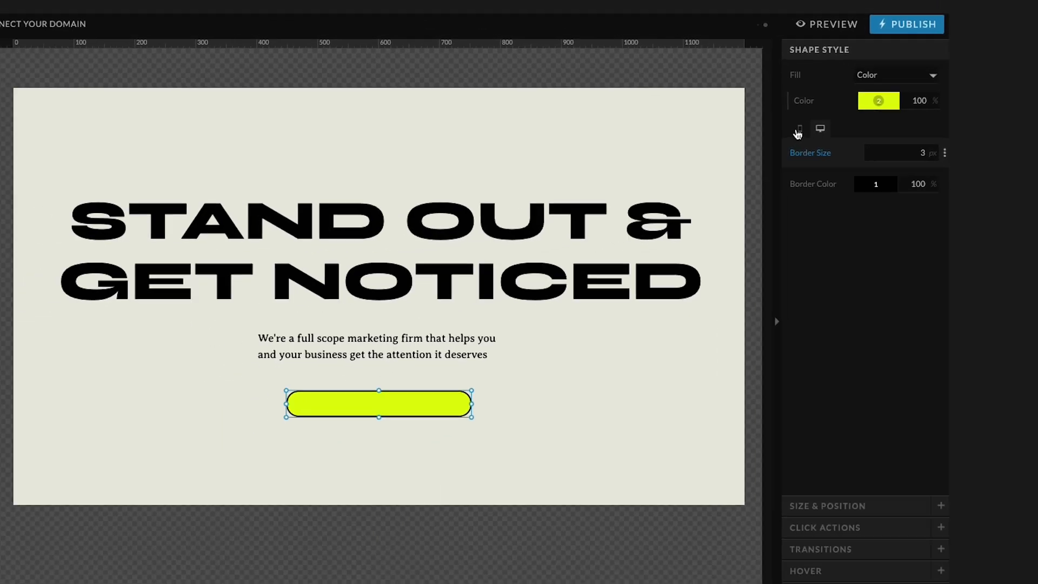
left_click(722, 136)
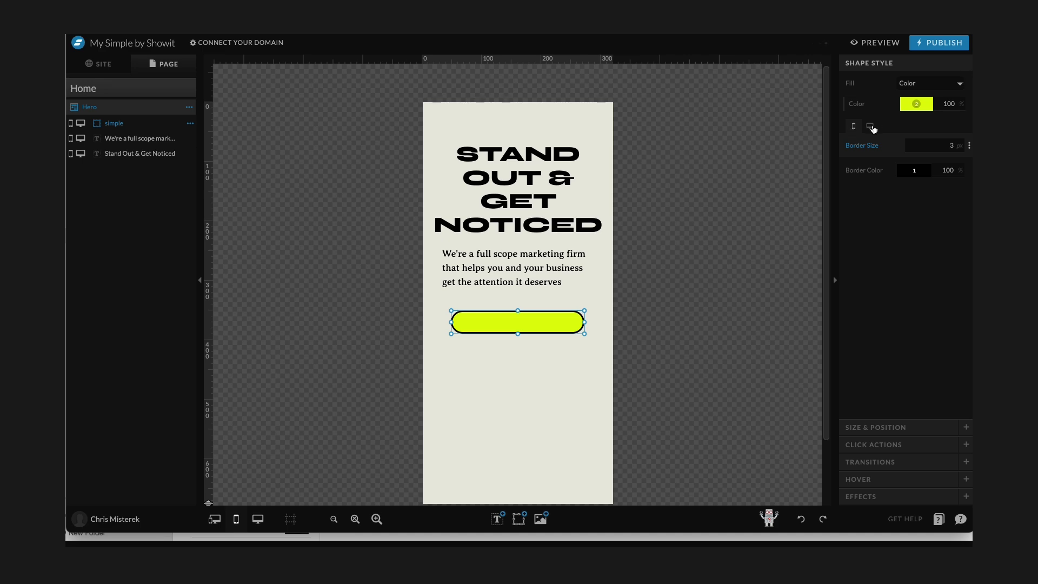
left_click(872, 127)
left_click(852, 127)
left_click(948, 146)
Nudge the mobile paragraph slightly down toward the button.
left_click(532, 299)
left_click_drag(528, 256, 527, 265)
left_click(534, 368)
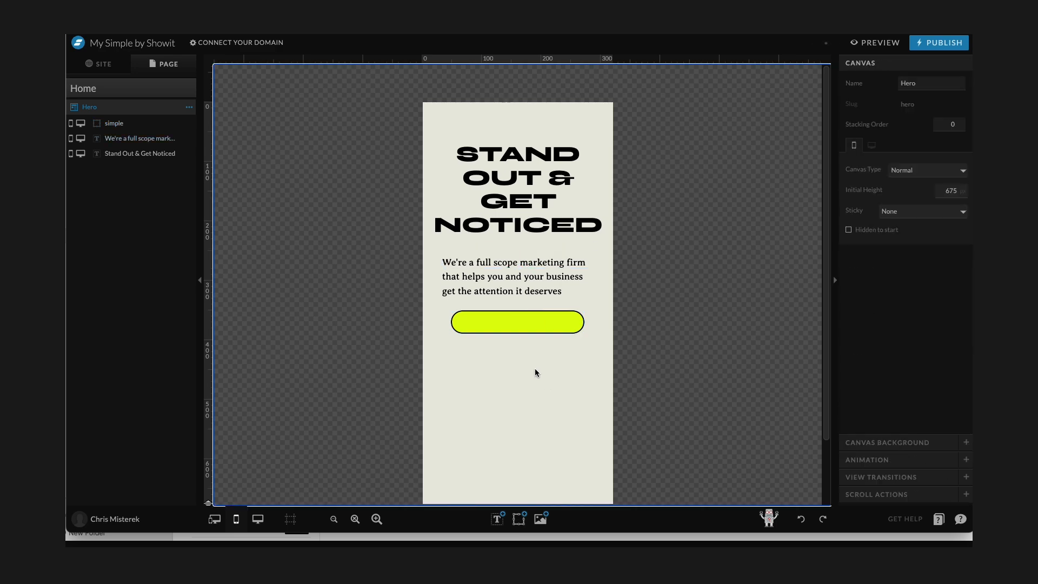
Return to the desktop layout and add a Subheading text box, placing it on the button bar.
left_click(258, 520)
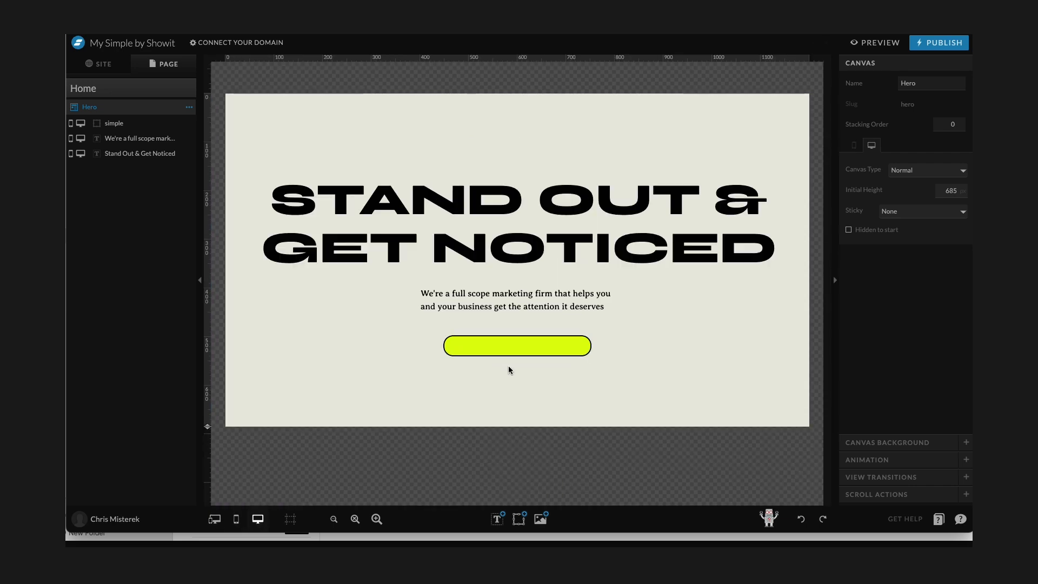
mouse_move(493, 528)
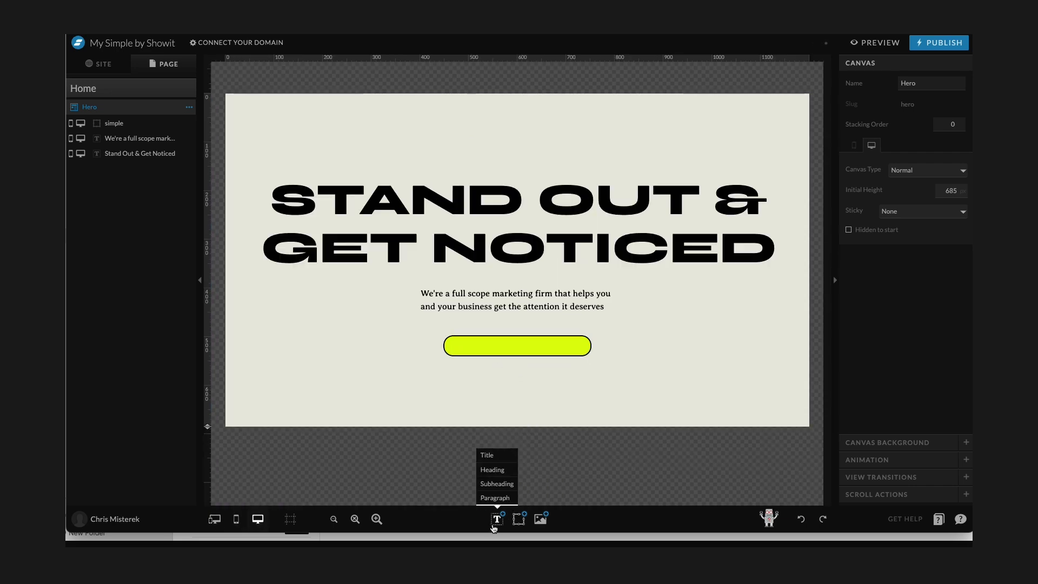
left_click(504, 487)
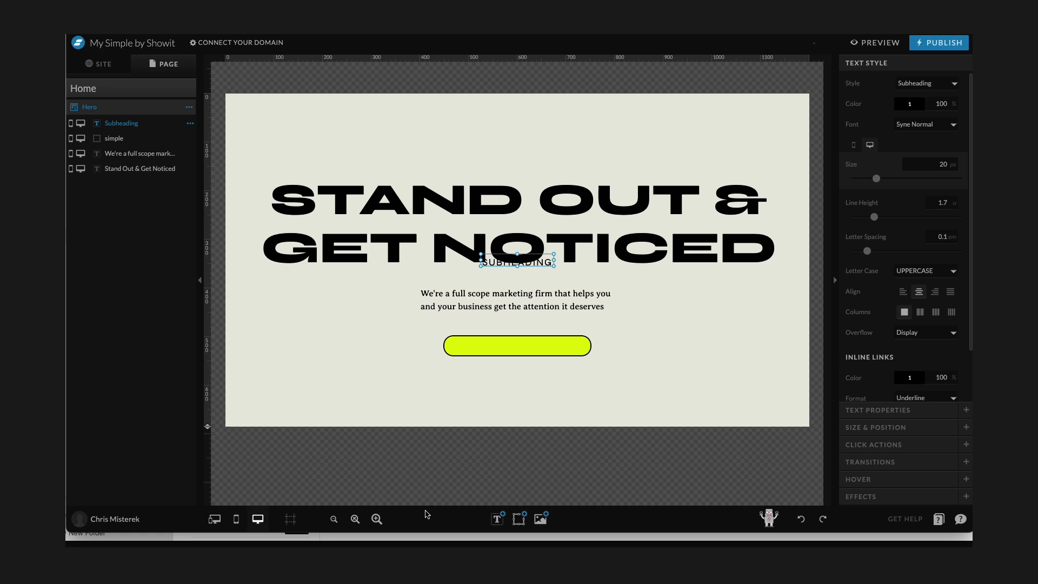
mouse_move(497, 519)
left_click_drag(545, 262, 511, 345)
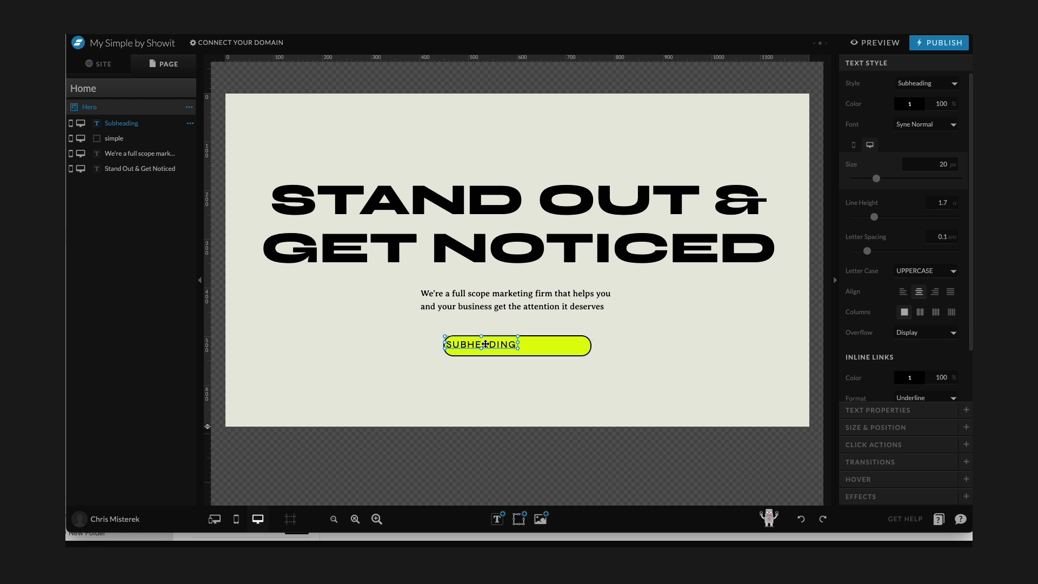
Align the subheading text box with the button rectangle so the text sits centered on it.
double_click(506, 345)
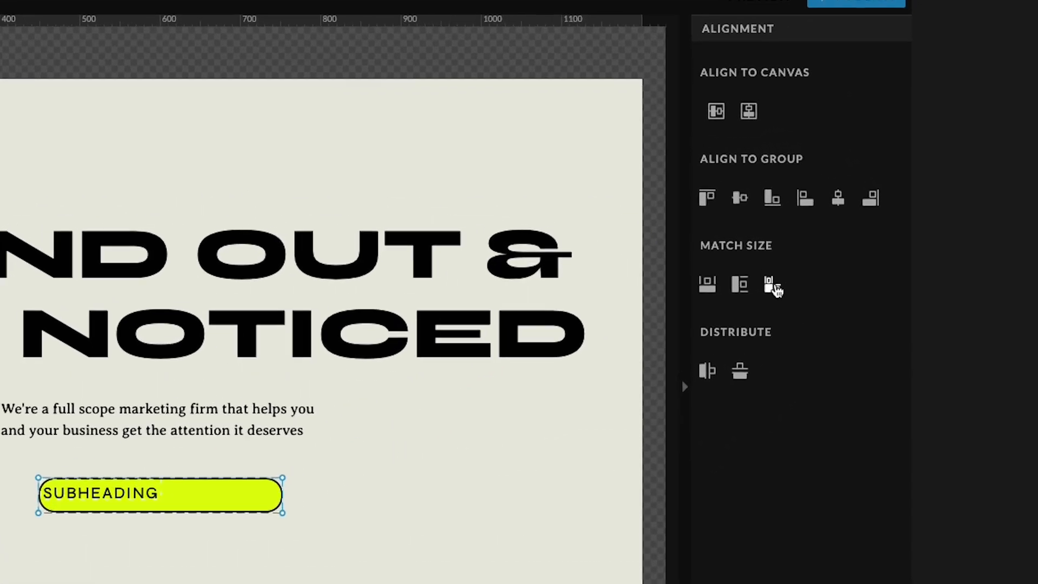
left_click(775, 290)
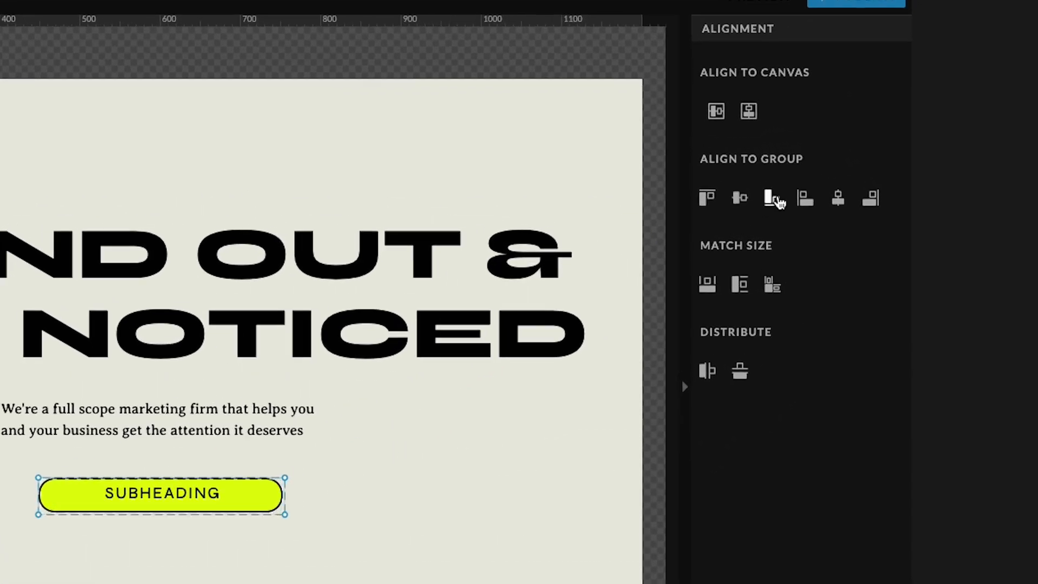
left_click(707, 197)
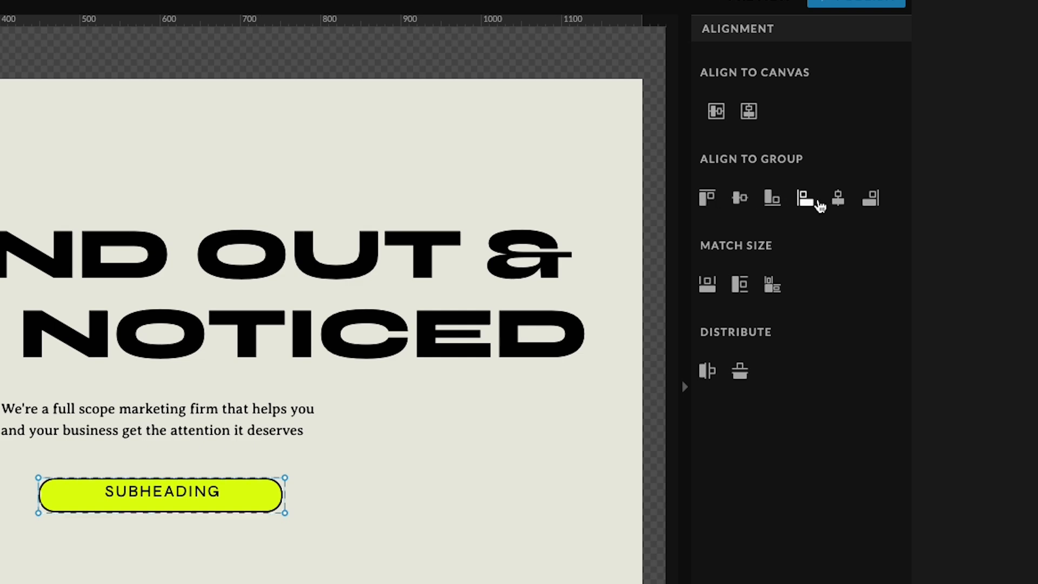
left_click(805, 199)
left_click(373, 549)
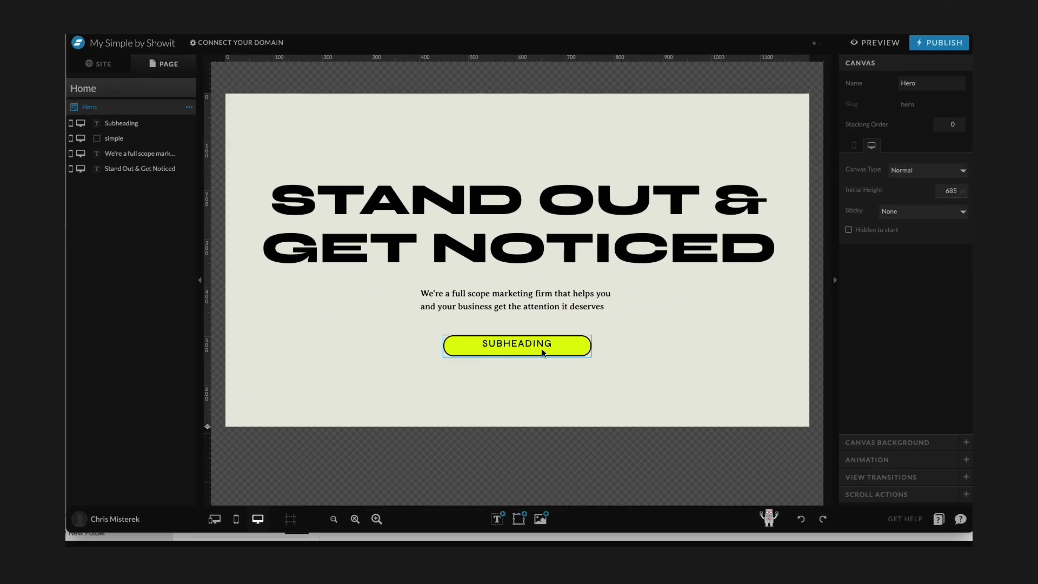
Change the button text to START WITH A CALL.
double_click(543, 351)
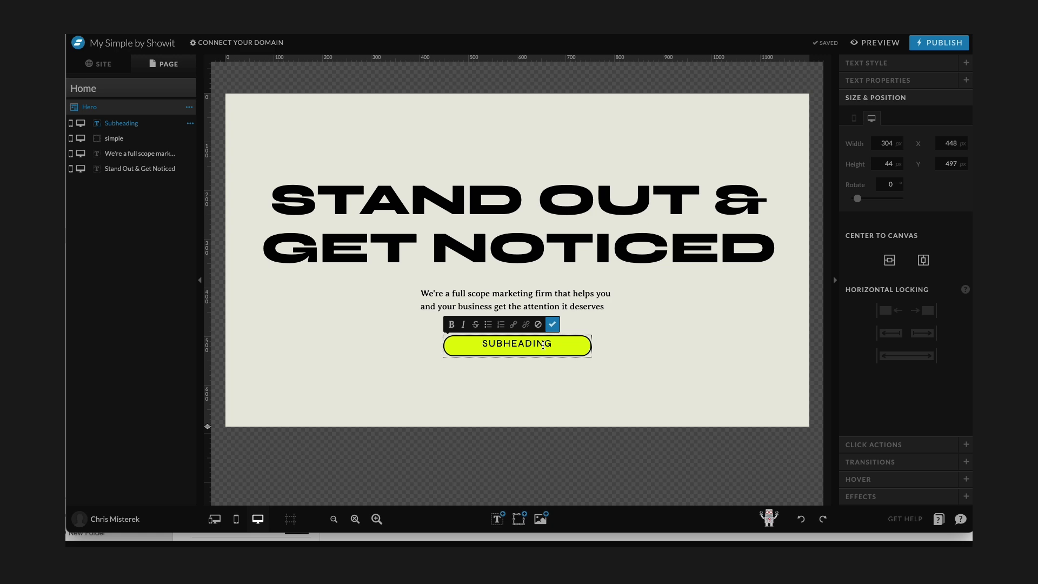
double_click(543, 345)
type("START WITH A Call")
left_click(528, 385)
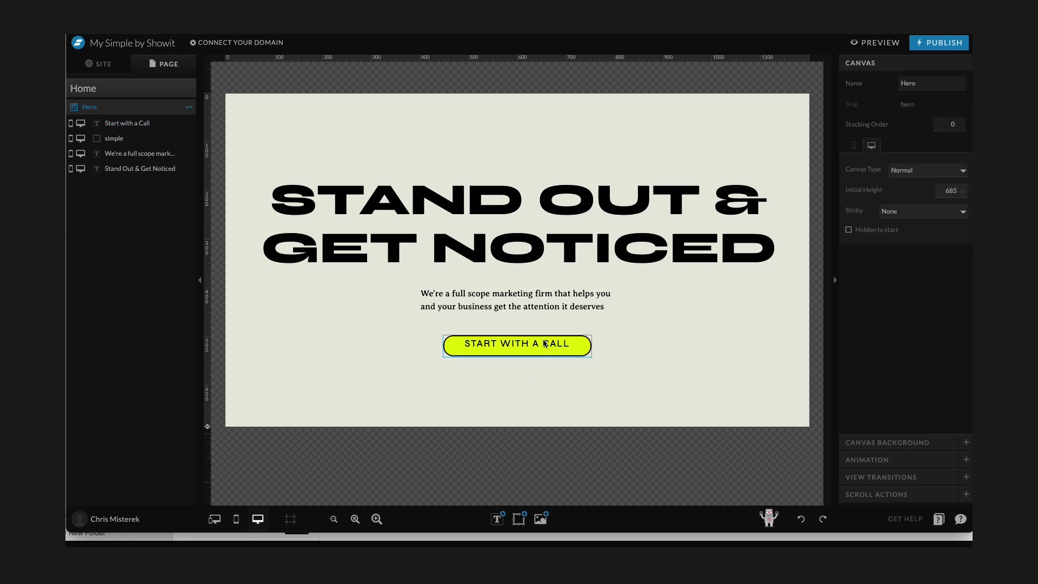
Set the button text's line height to 2.3.
left_click(528, 344)
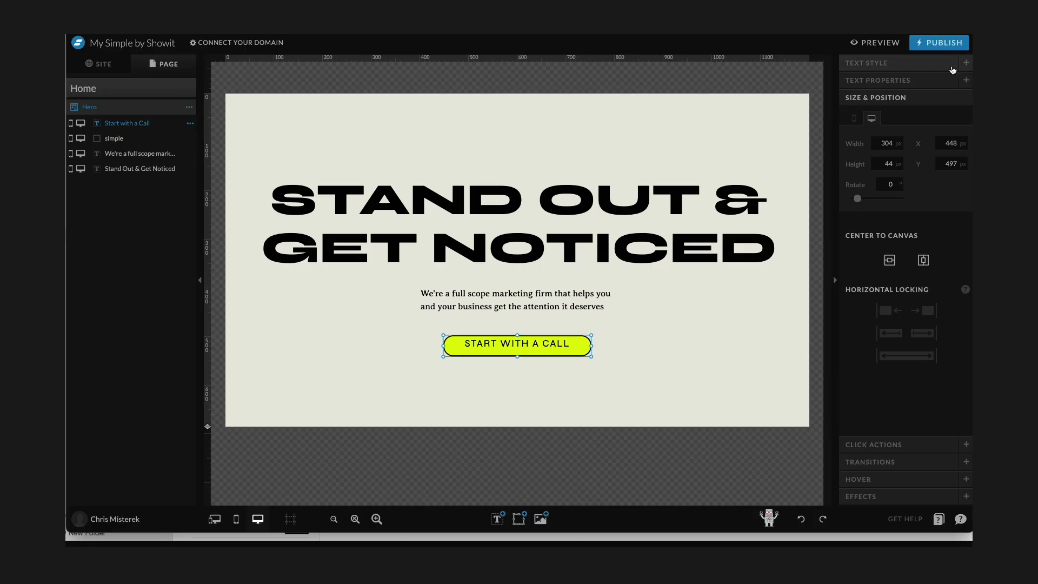
left_click(899, 62)
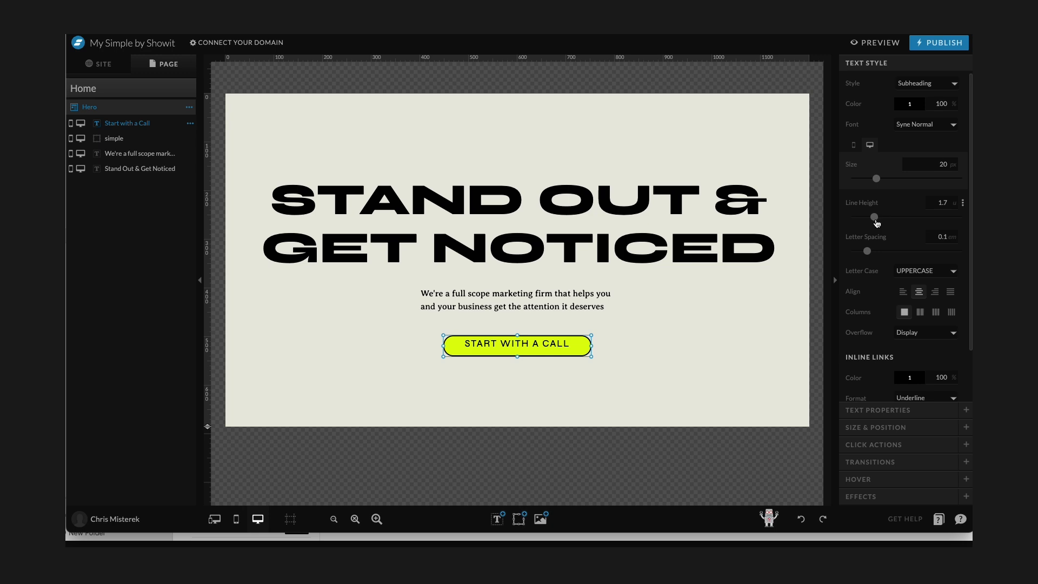
left_click_drag(876, 219, 882, 222)
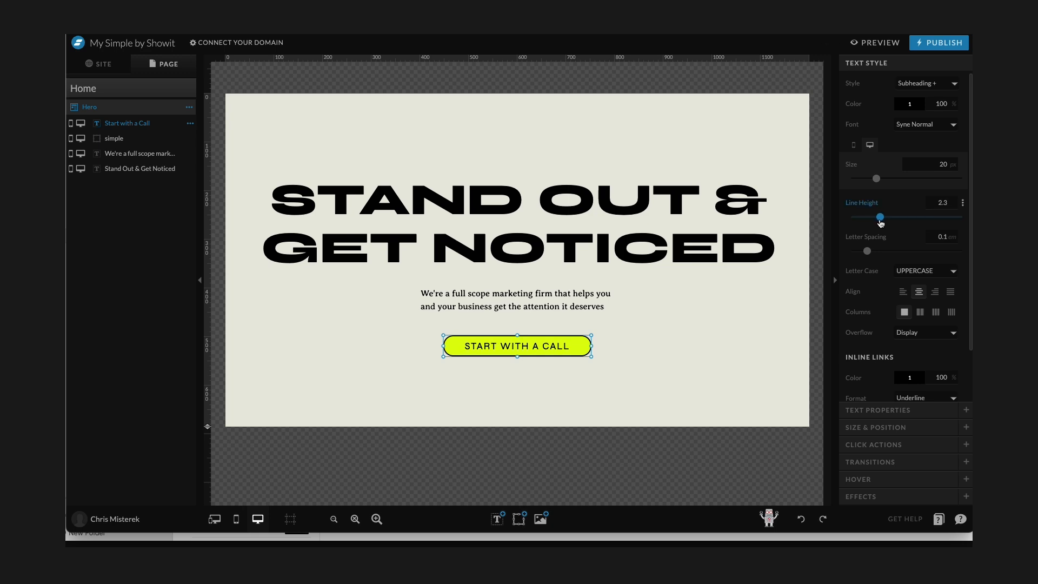
left_click(685, 327)
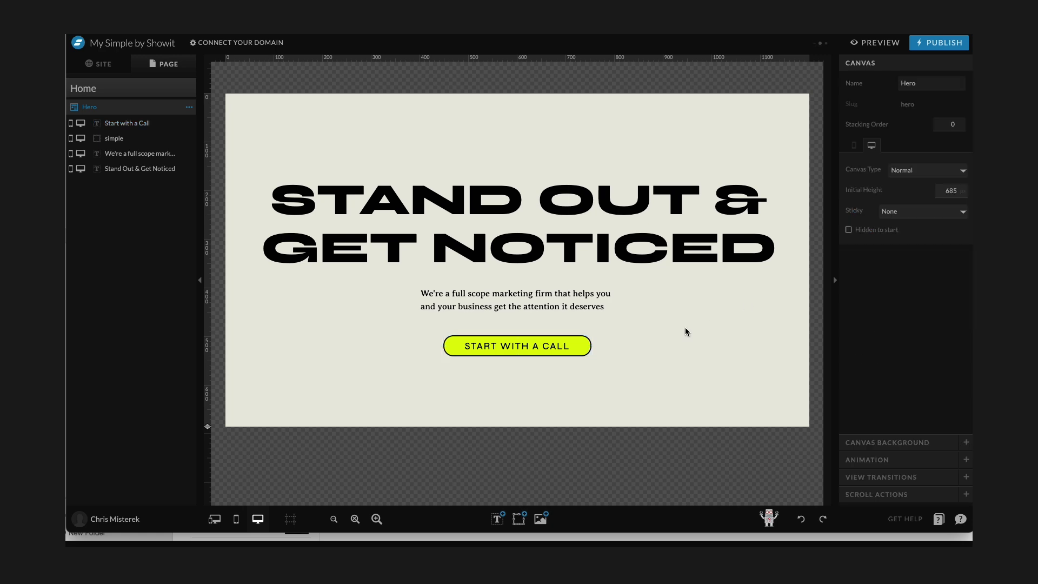
Open the click action link settings of the button text and the rectangle.
left_click(531, 347)
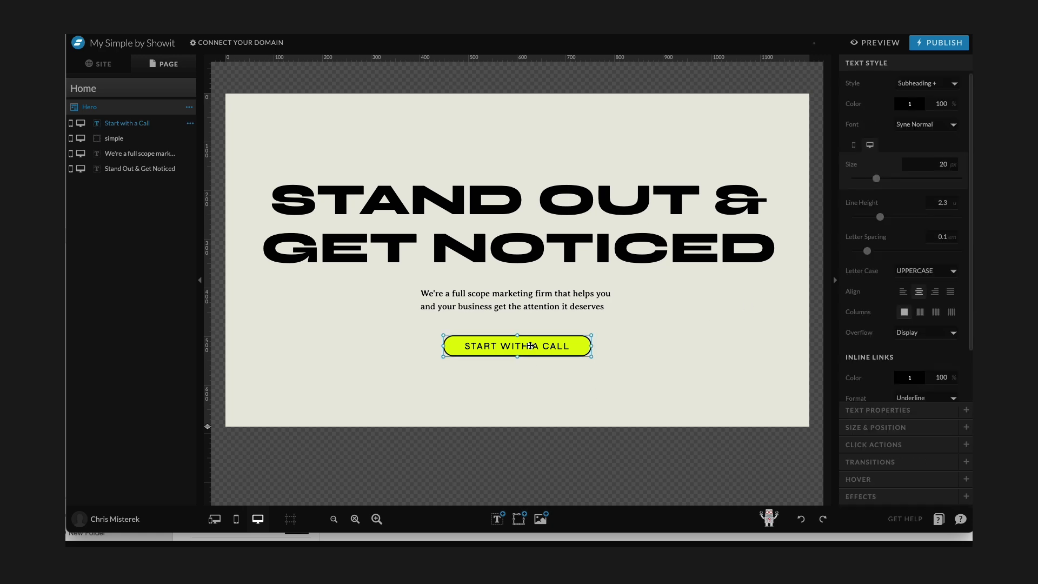
left_click(873, 444)
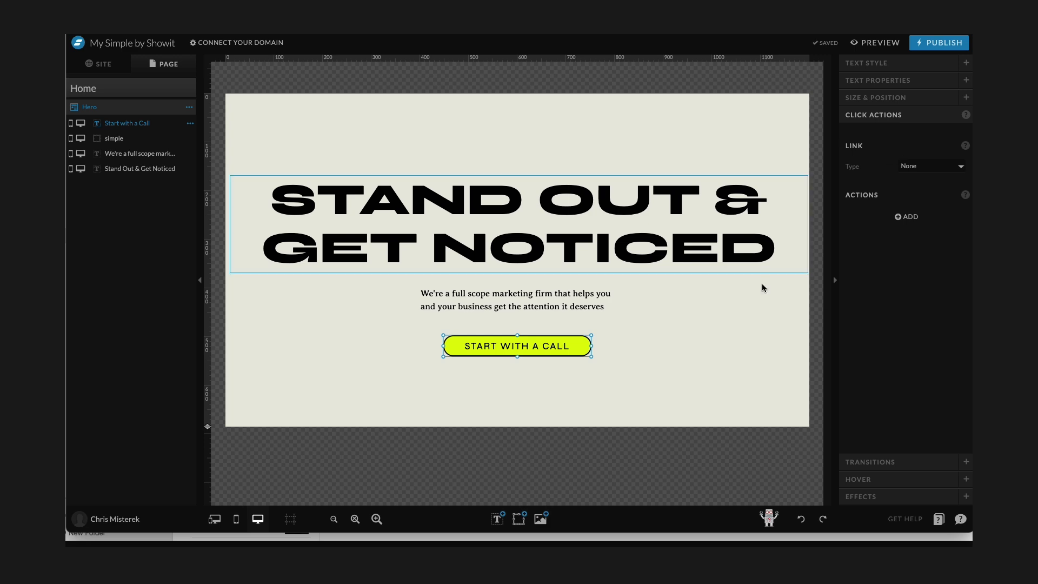
left_click(518, 354)
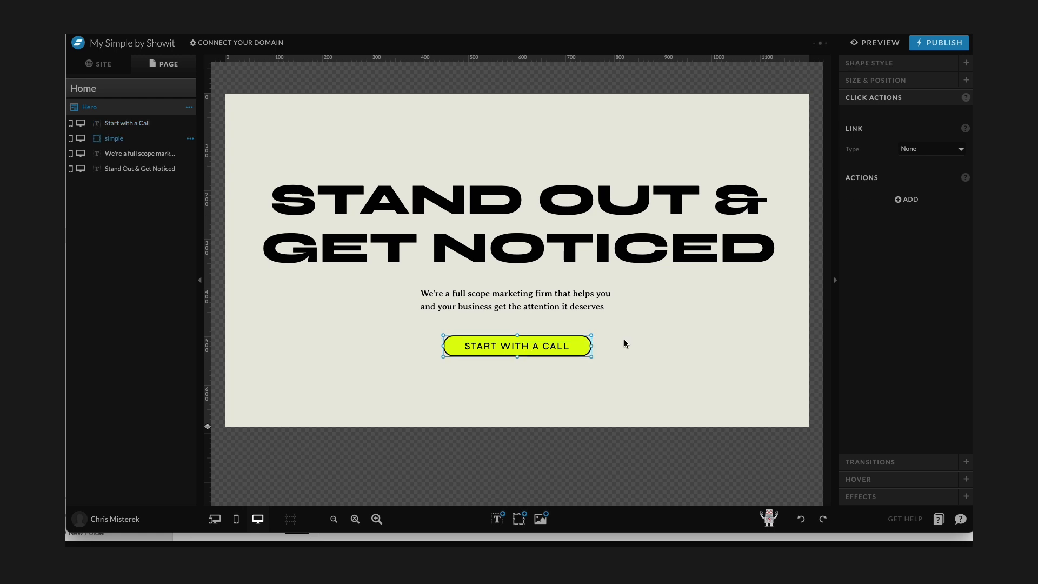
Select the button text and rectangle together, then reopen the button text's style settings.
left_click(523, 339)
left_click_drag(531, 396, 541, 315)
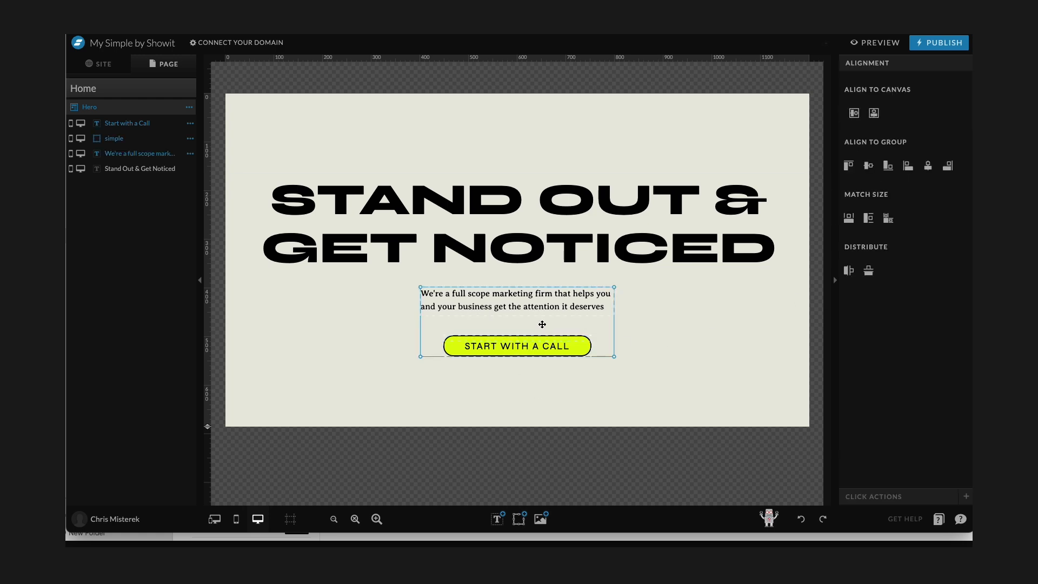
left_click_drag(529, 389, 538, 336)
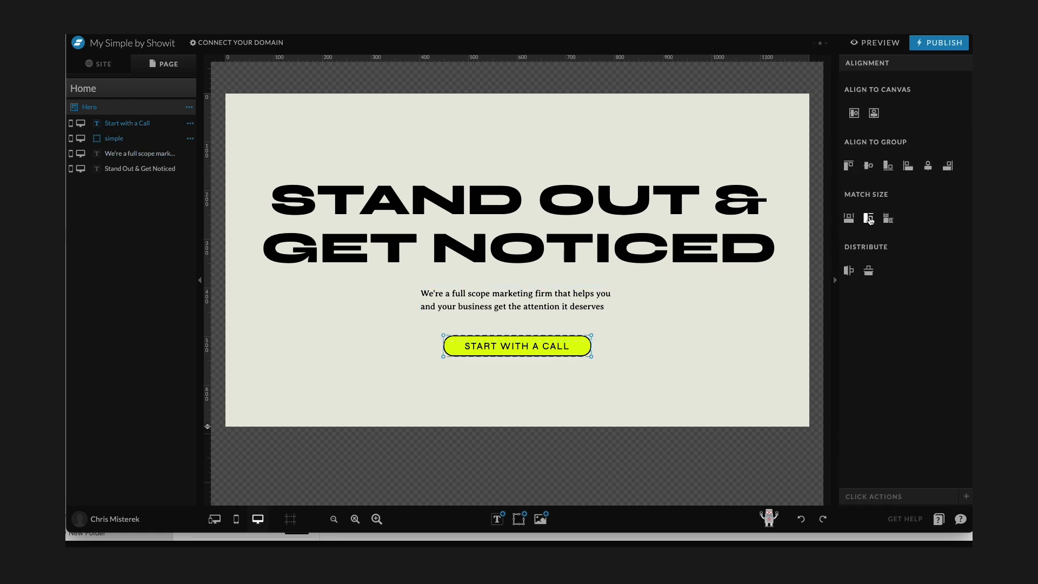
left_click(682, 356)
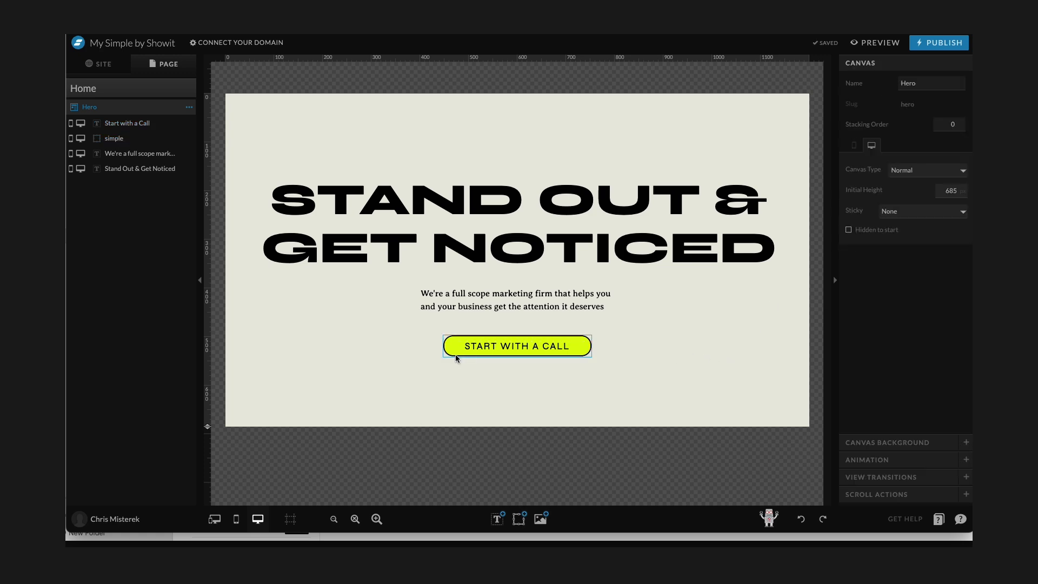
left_click(498, 351)
left_click(889, 65)
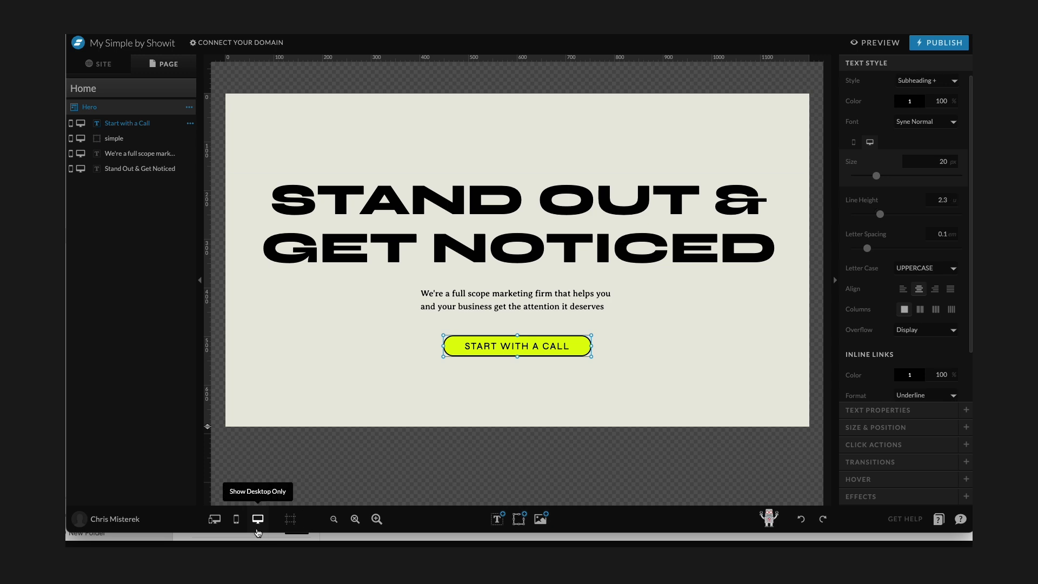
In mobile view, move the button text onto the rectangle and align the two so the text is centered in the button.
left_click(238, 520)
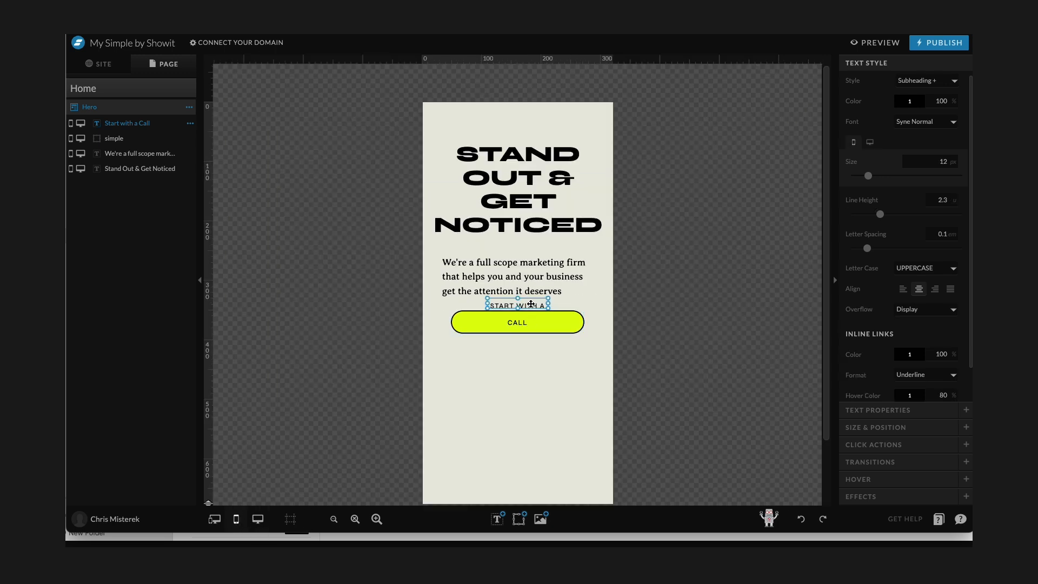
left_click_drag(530, 305, 527, 324)
left_click_drag(550, 369, 449, 299)
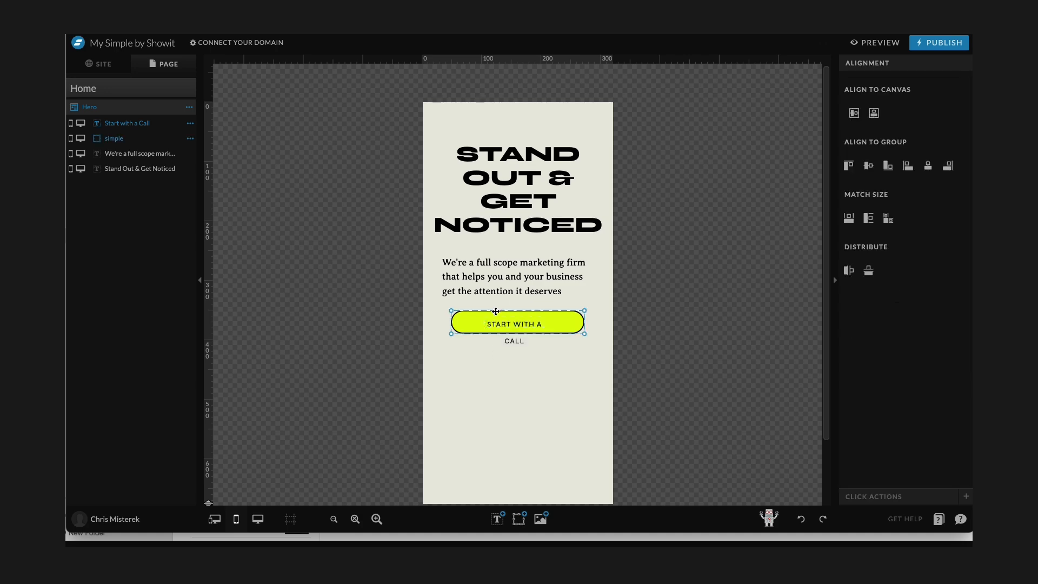
left_click(890, 223)
left_click(909, 166)
left_click(850, 166)
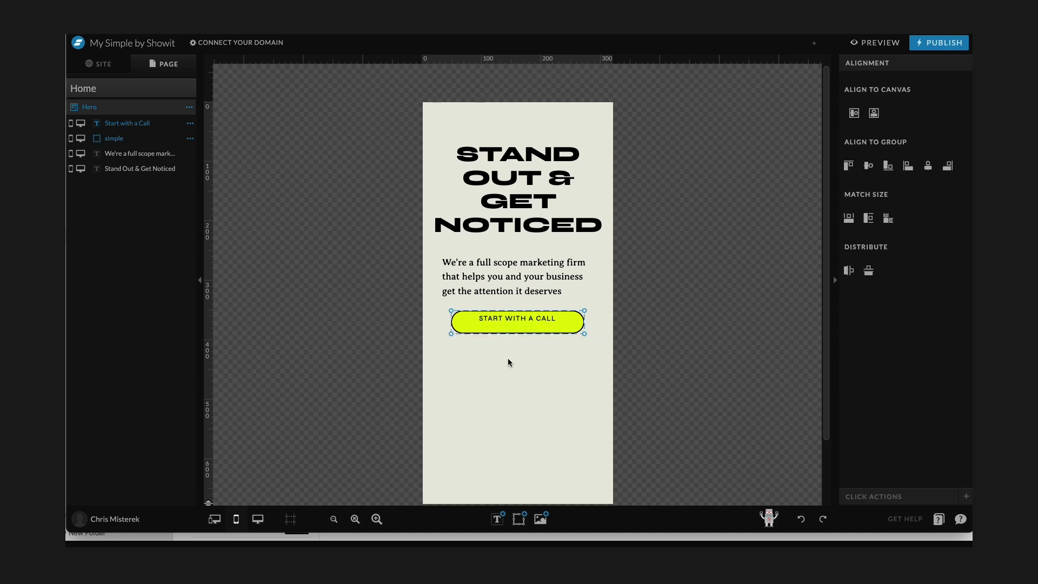
Give the button text a separate mobile line height of 3.3.
left_click(496, 358)
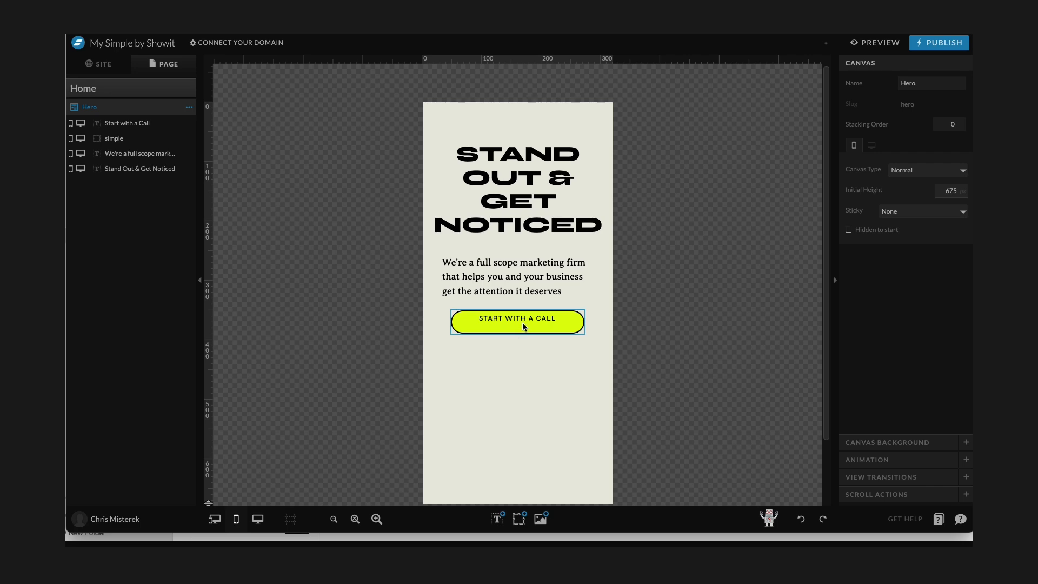
left_click(521, 319)
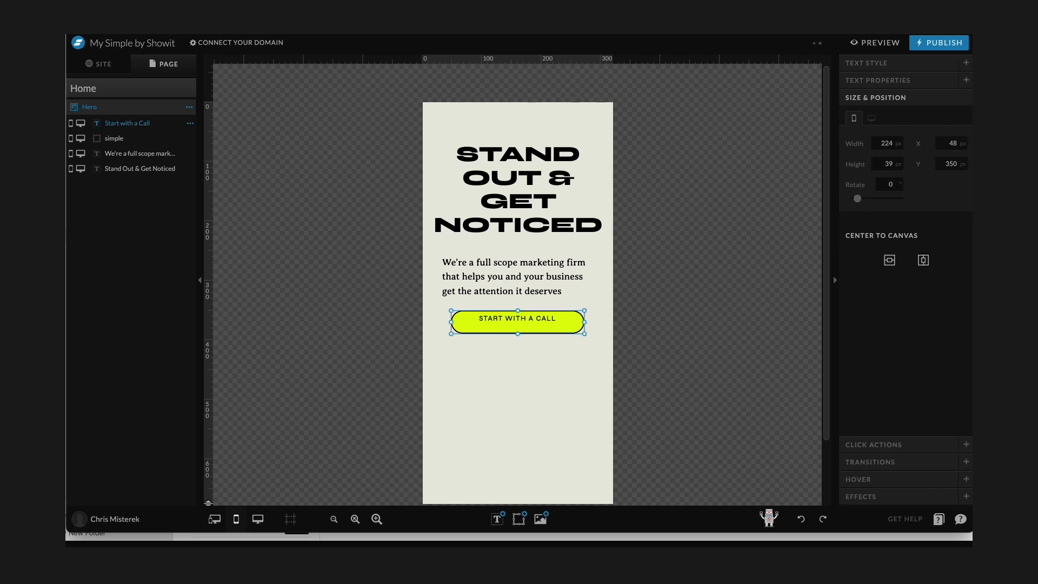
left_click(870, 63)
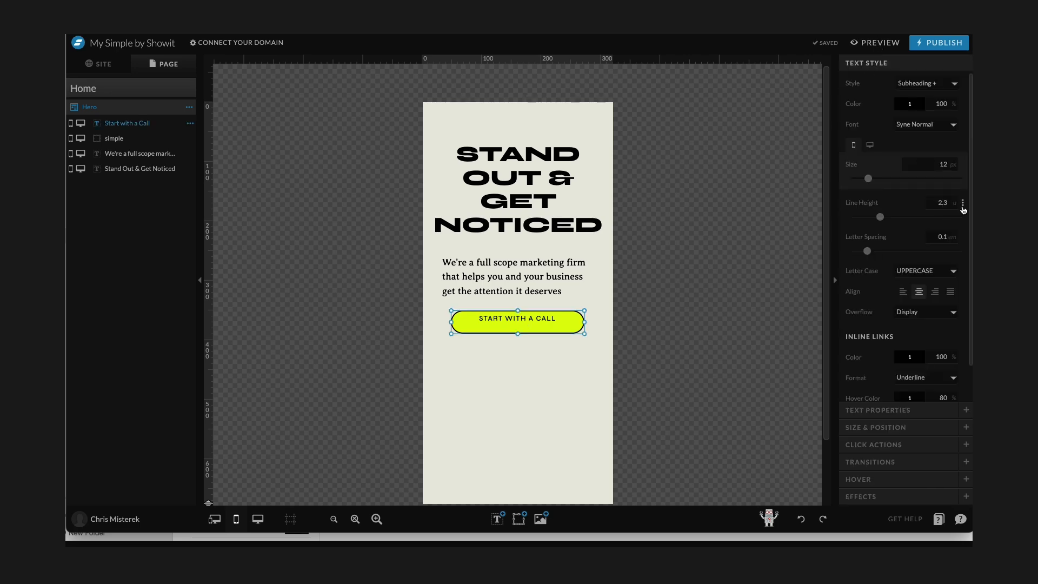
left_click(935, 221)
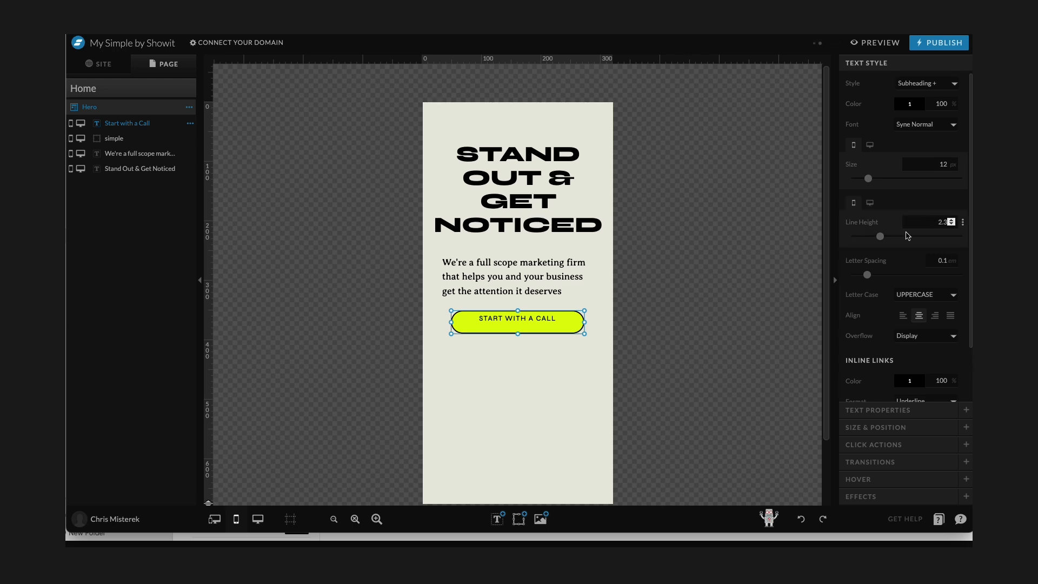
left_click_drag(882, 241, 891, 241)
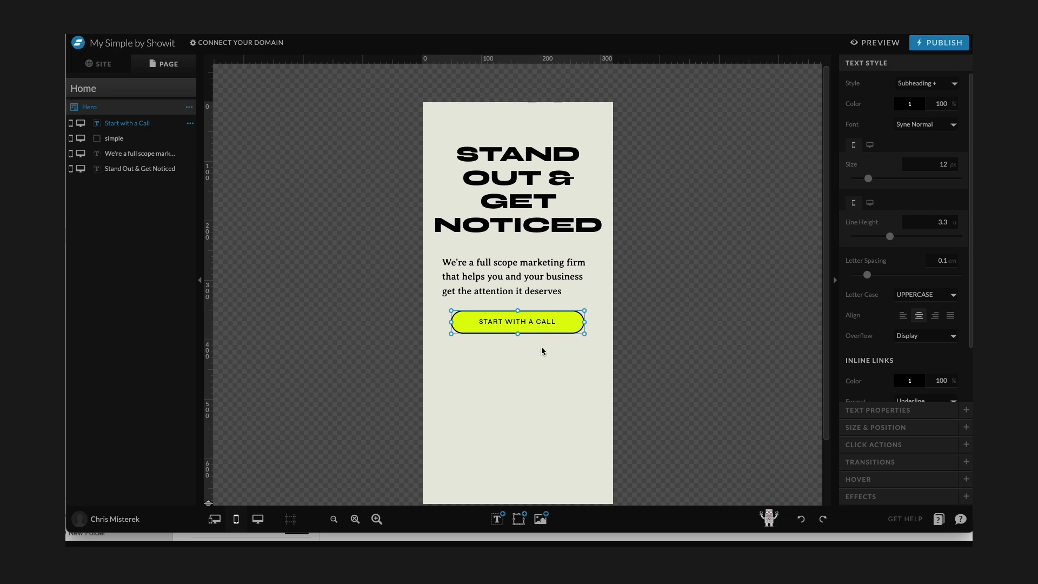
Open the site Design Settings and set the mobile Subheading size to 16 px.
left_click(111, 65)
left_click(104, 104)
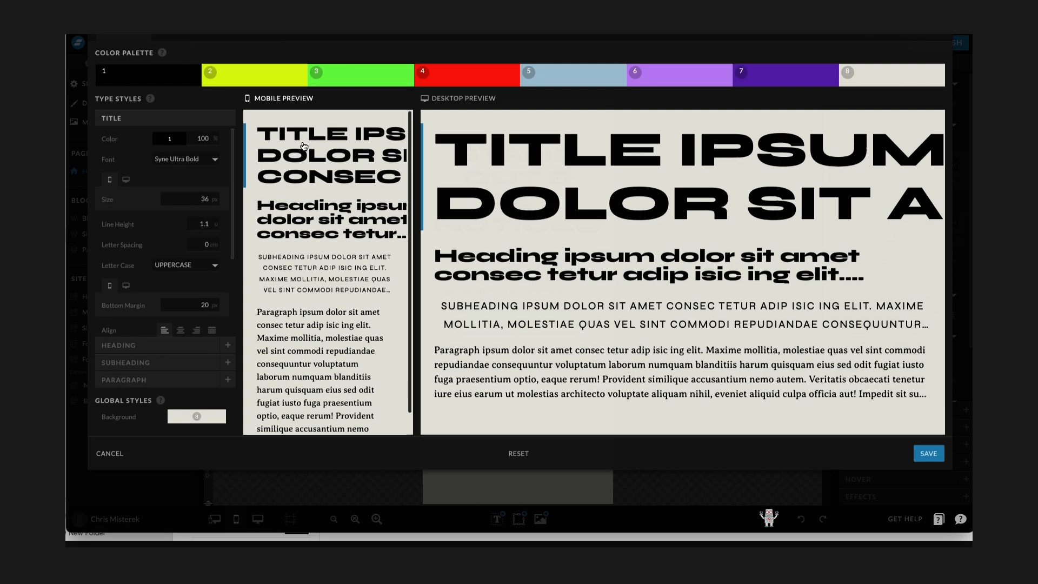
left_click(131, 402)
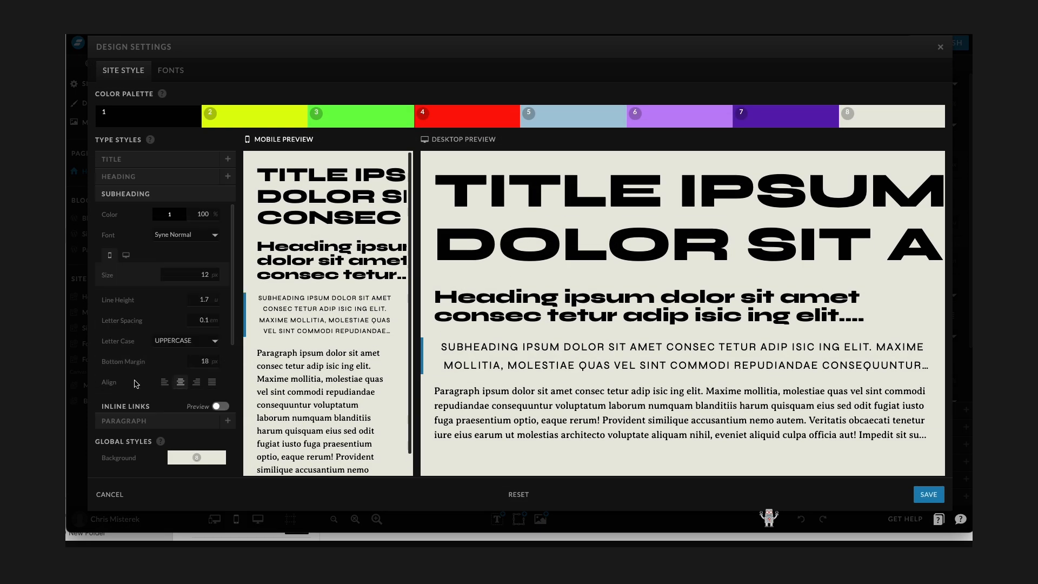
left_click(198, 273)
type("14")
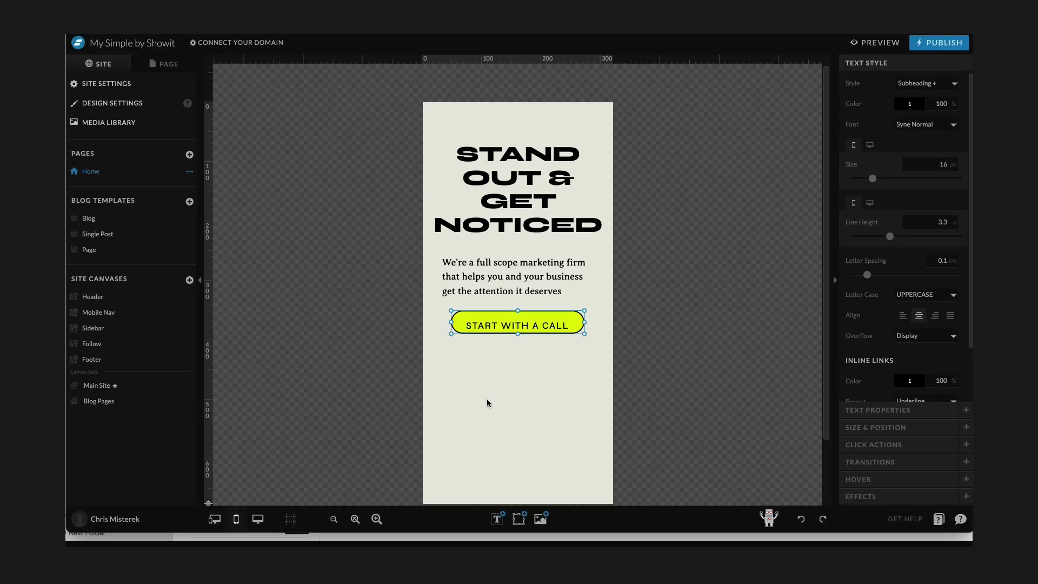
Lower the button text's mobile line height to 2.7.
left_click(486, 398)
left_click(532, 331)
left_click_drag(890, 236, 884, 238)
left_click(557, 346)
left_click_drag(530, 356, 547, 317)
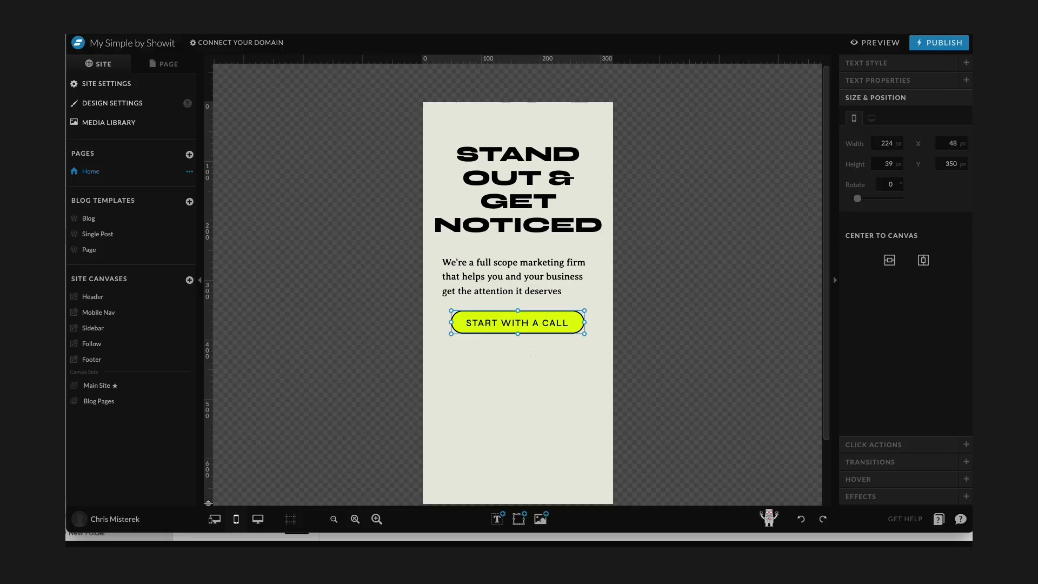
left_click(884, 63)
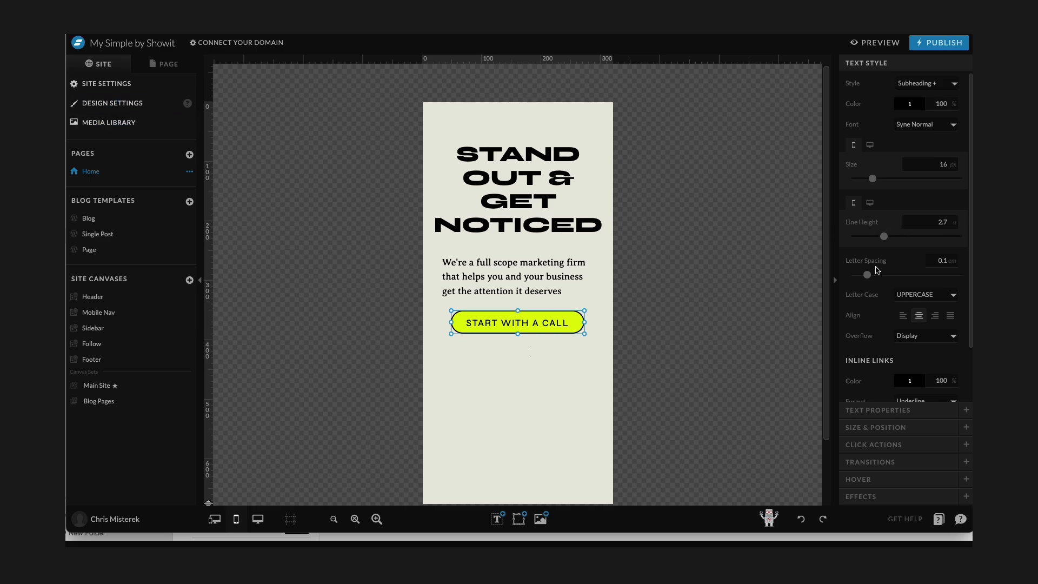
Set the Subheading line height to 2.7 in Design Settings.
left_click(102, 103)
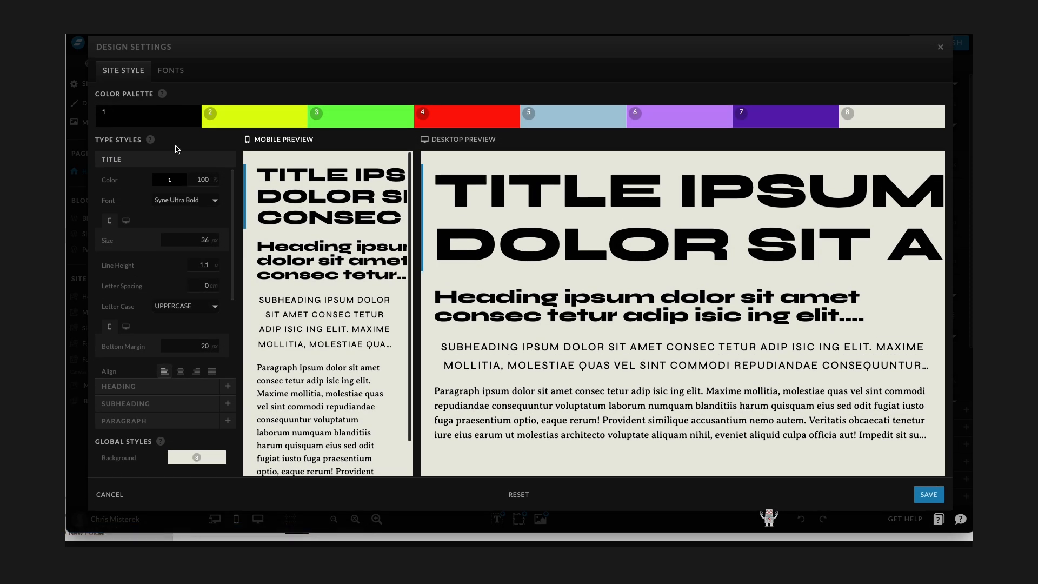
left_click(135, 403)
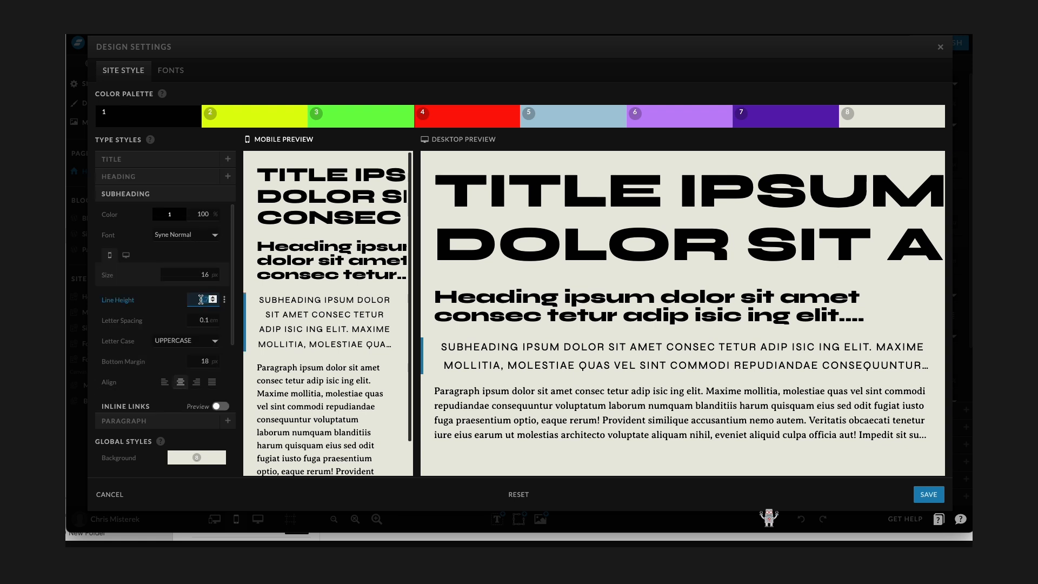
type("2.7")
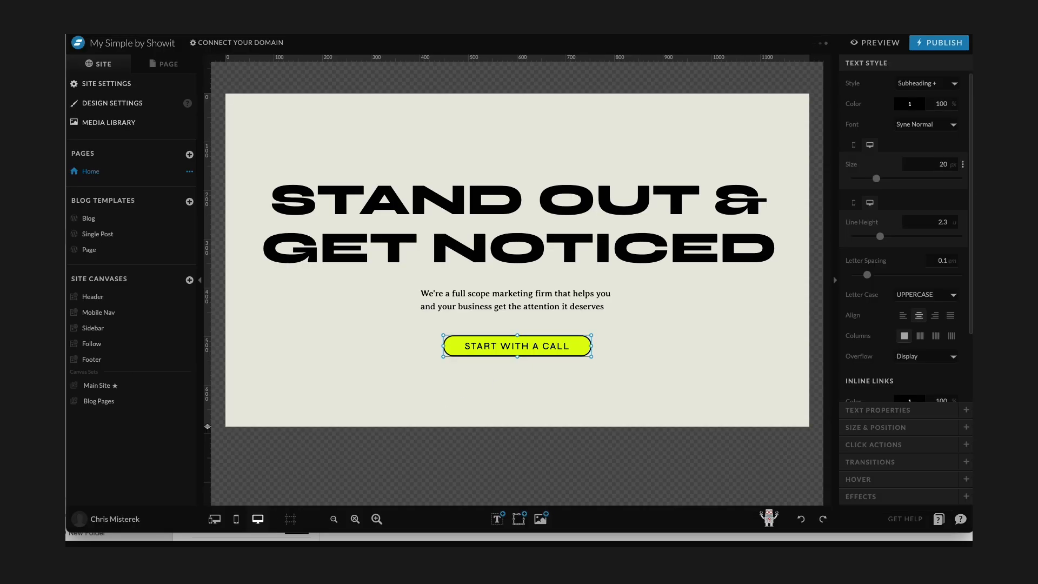
Reopen Design Settings, give the Subheading a separate mobile line height of 2.7, and save.
left_click(105, 104)
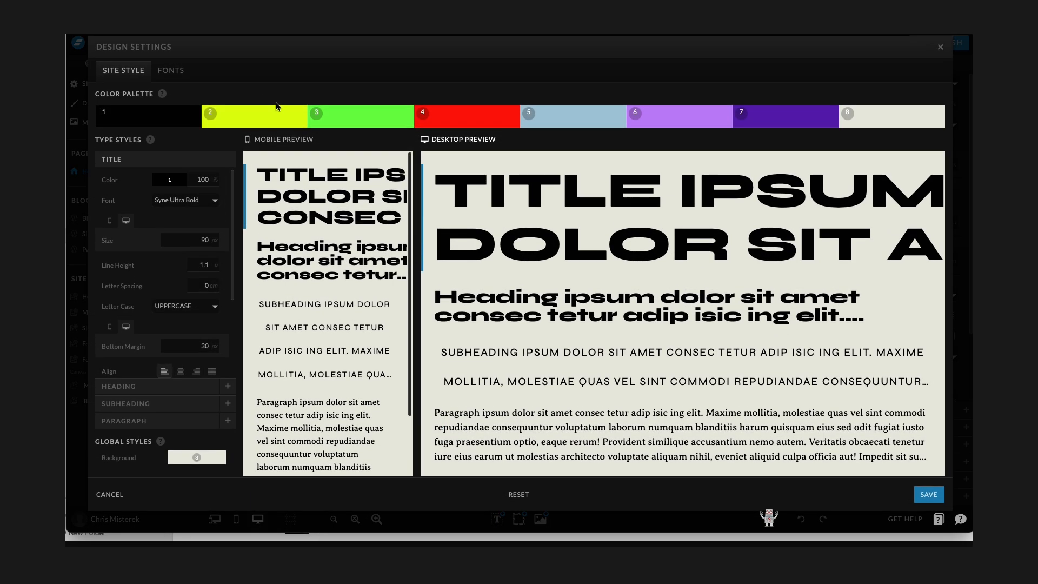
left_click(151, 404)
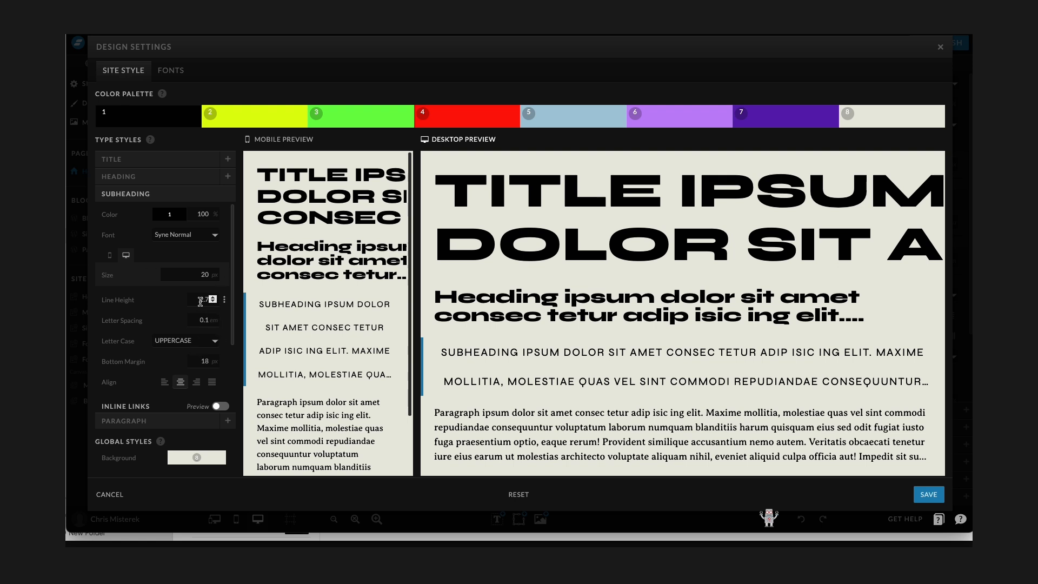
type("2.5")
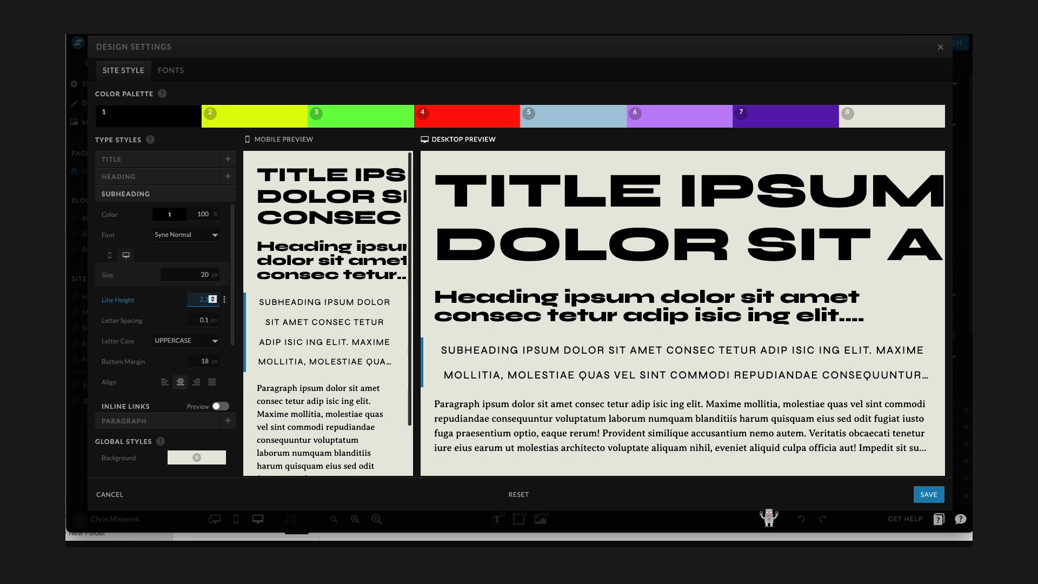
left_click(226, 302)
left_click(109, 302)
double_click(202, 318)
type("2.7")
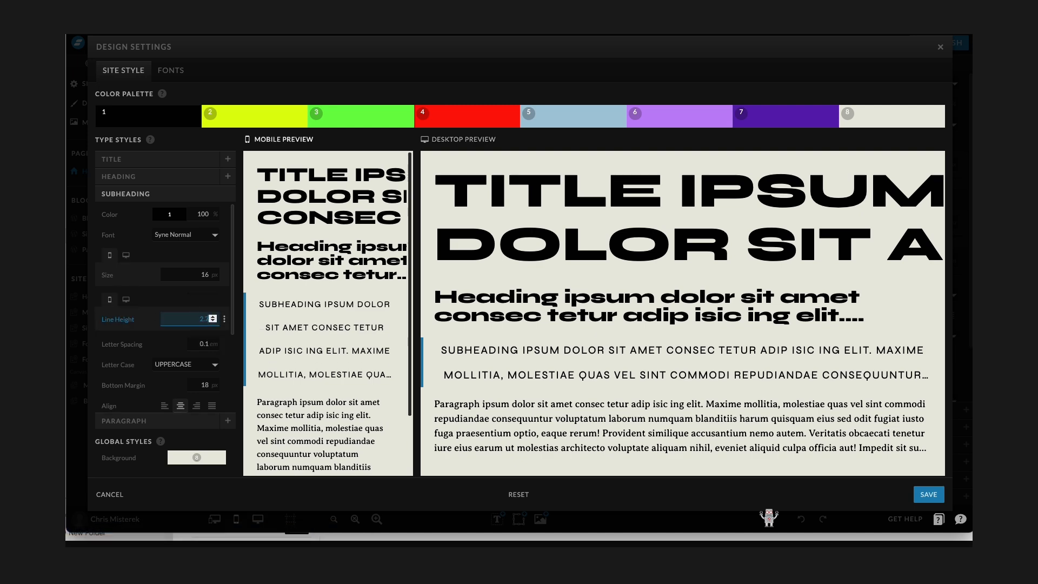
left_click(925, 495)
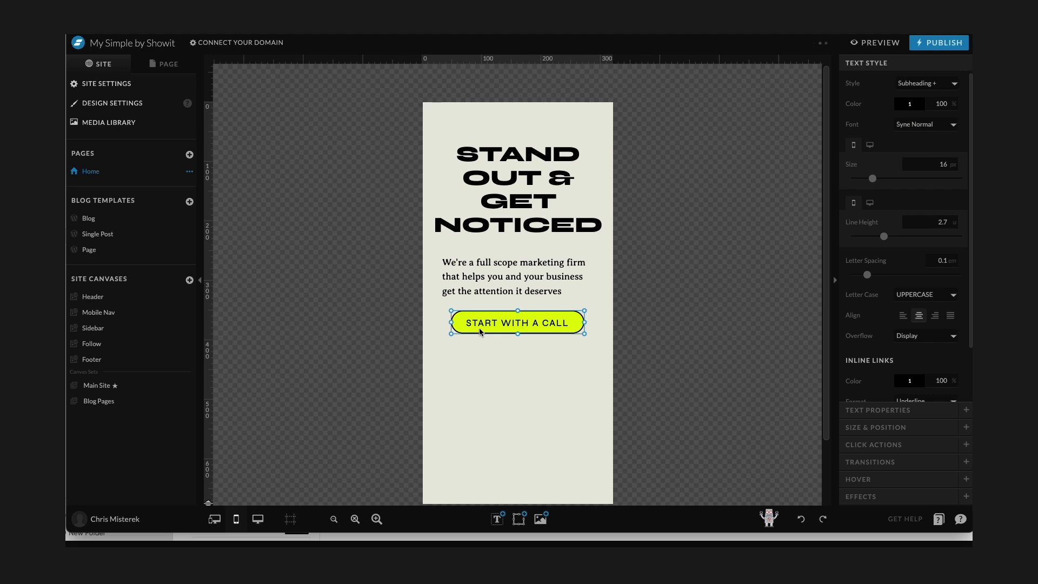
Apply the plain Subheading style to the button text and return to desktop view.
left_click(921, 84)
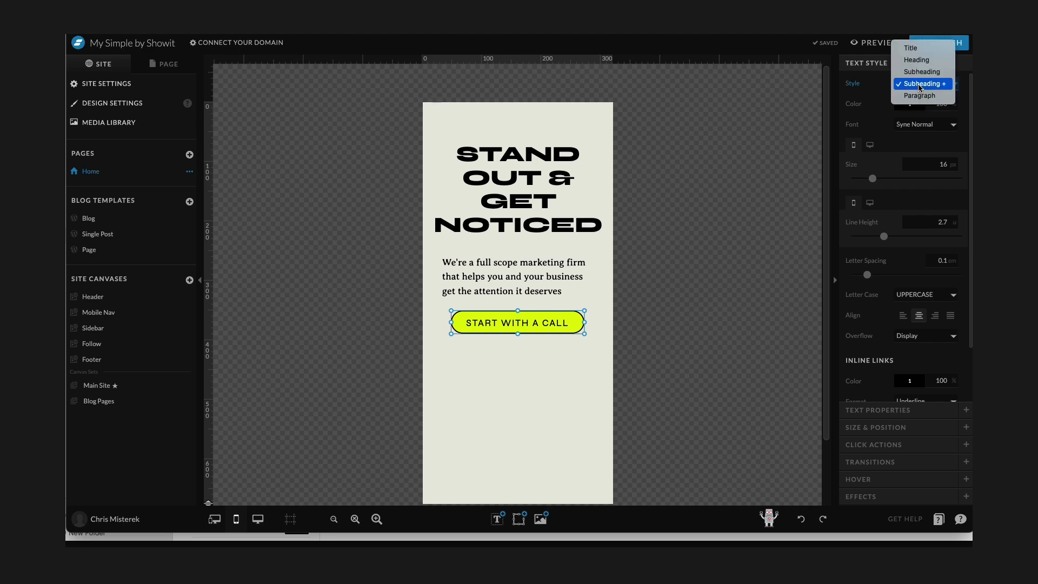
left_click(922, 75)
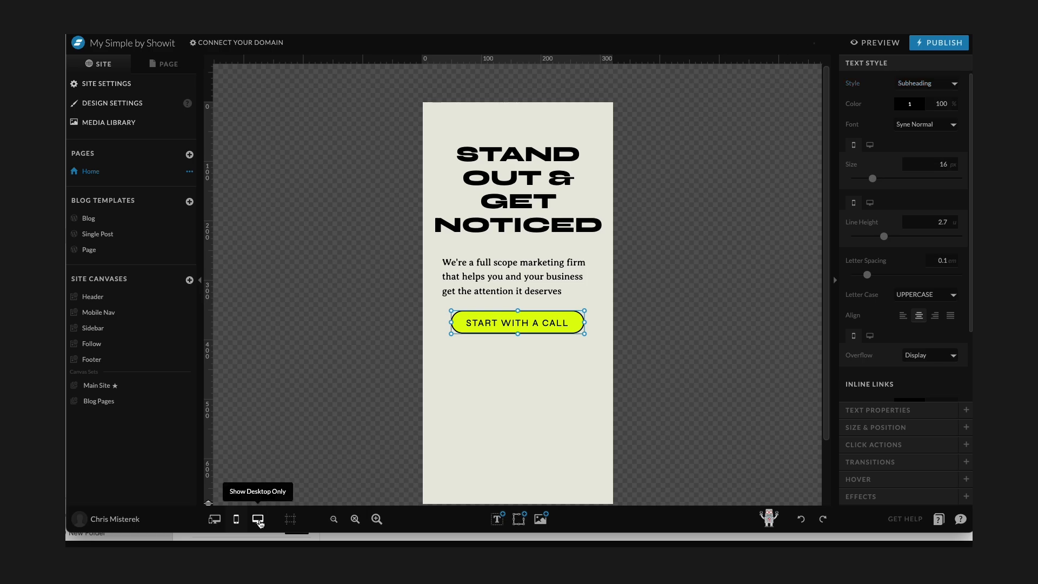
left_click(257, 518)
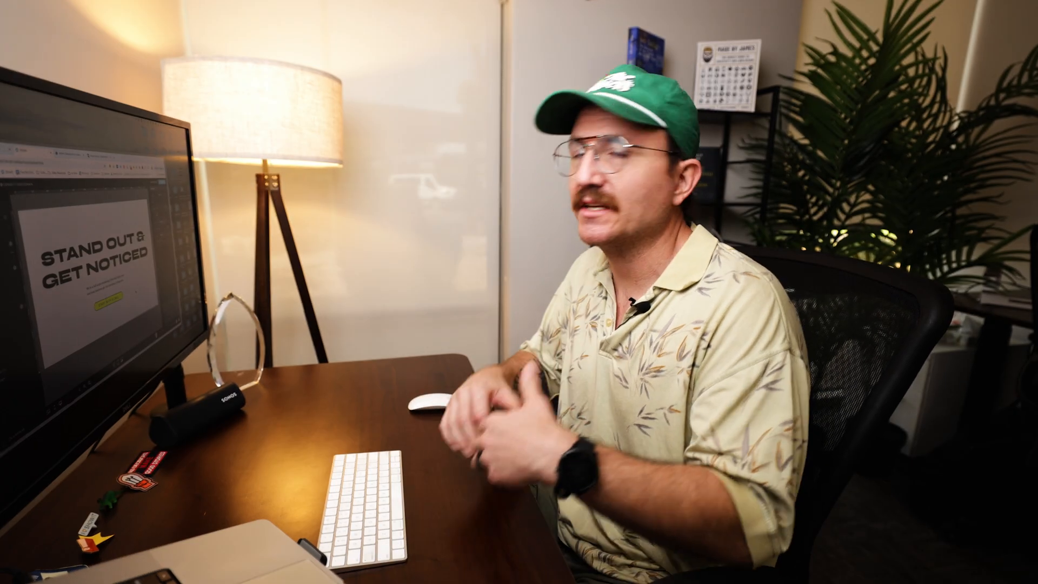
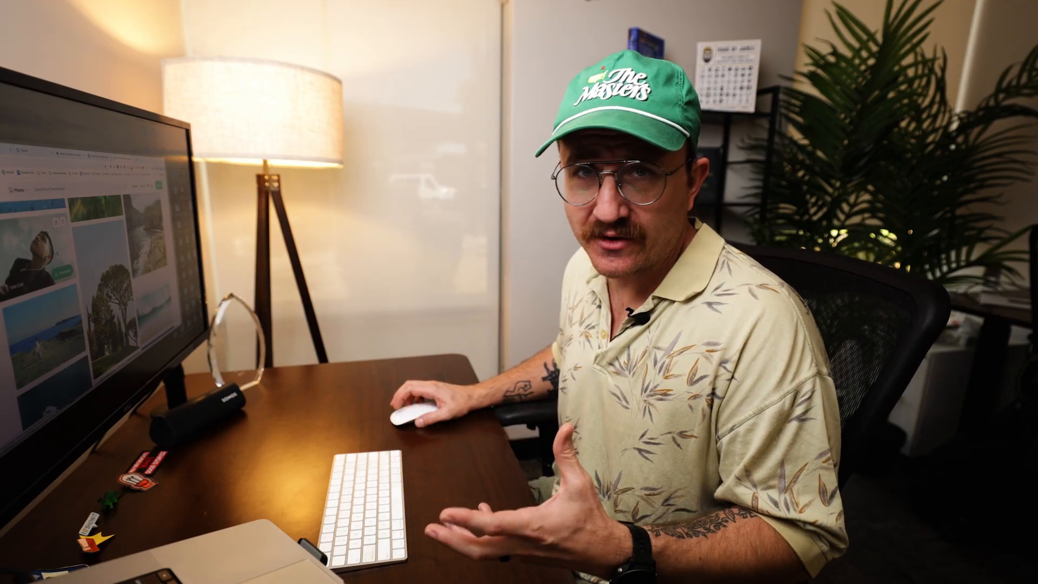
scroll(57, 254, "down", 10)
scroll(58, 253, "down", 8)
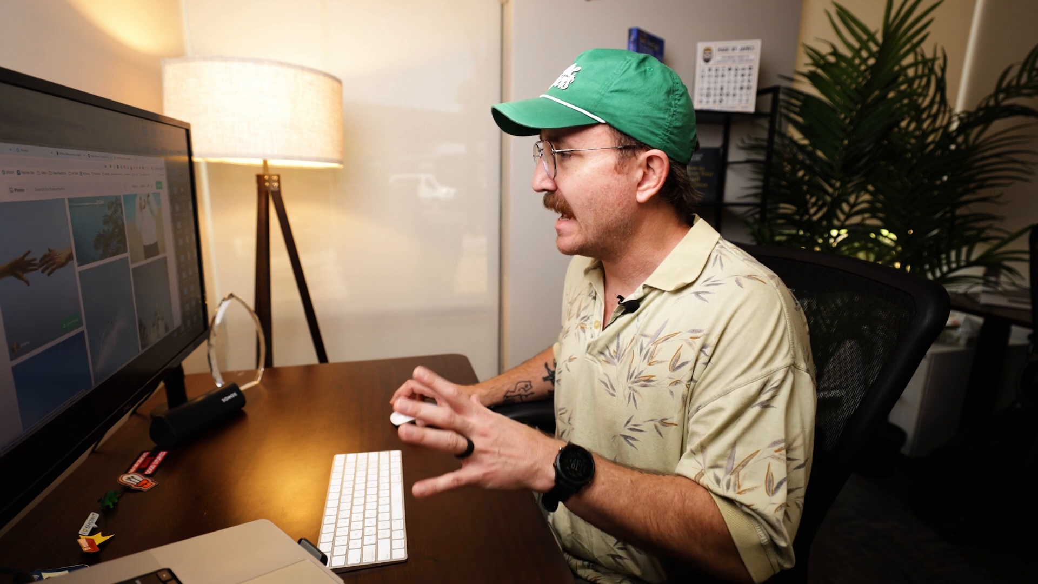
scroll(58, 253, "down", 5)
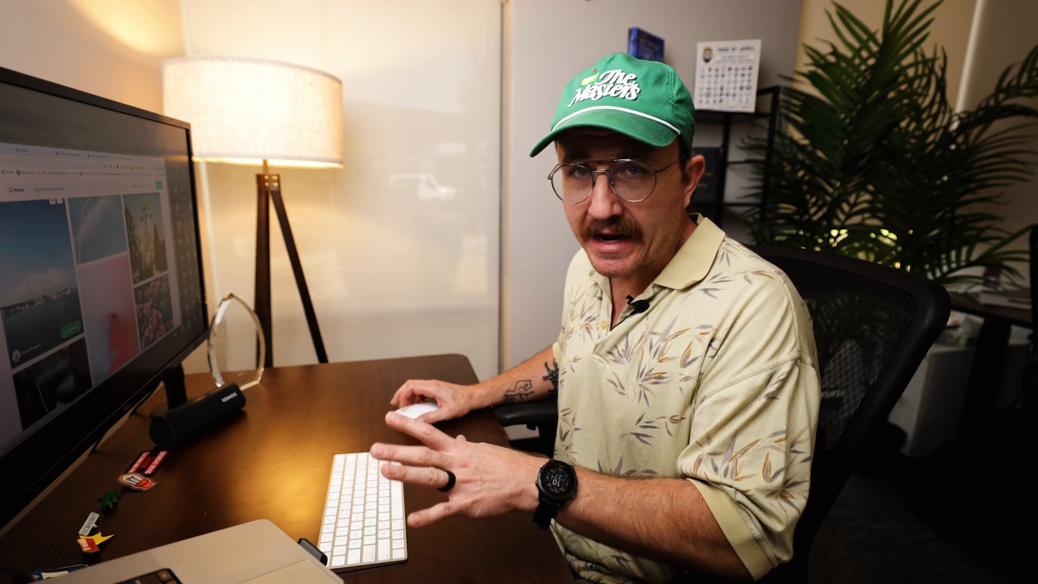
scroll(57, 253, "down", 5)
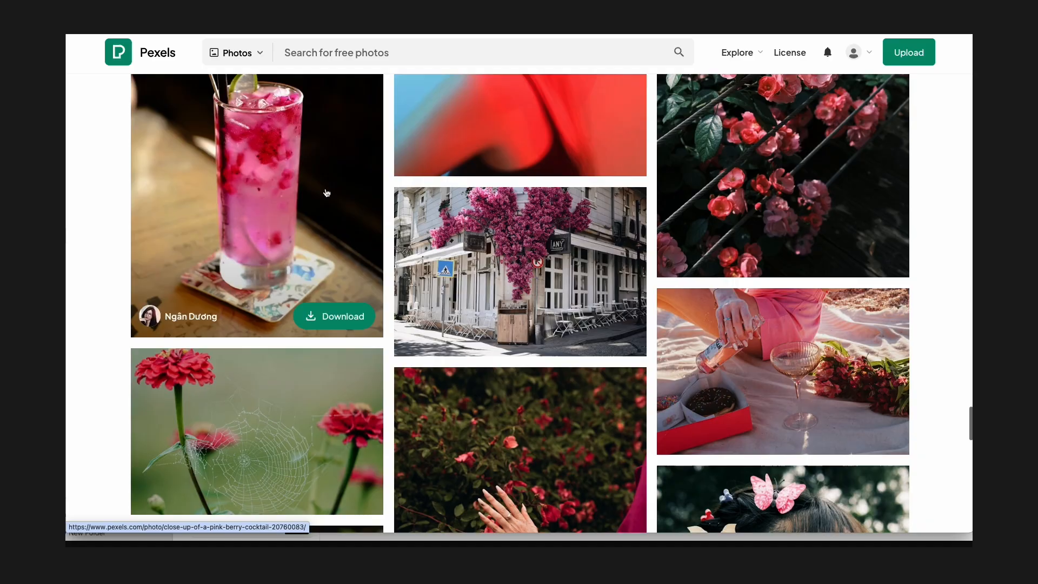
scroll(327, 194, "down", 5)
scroll(327, 193, "down", 15)
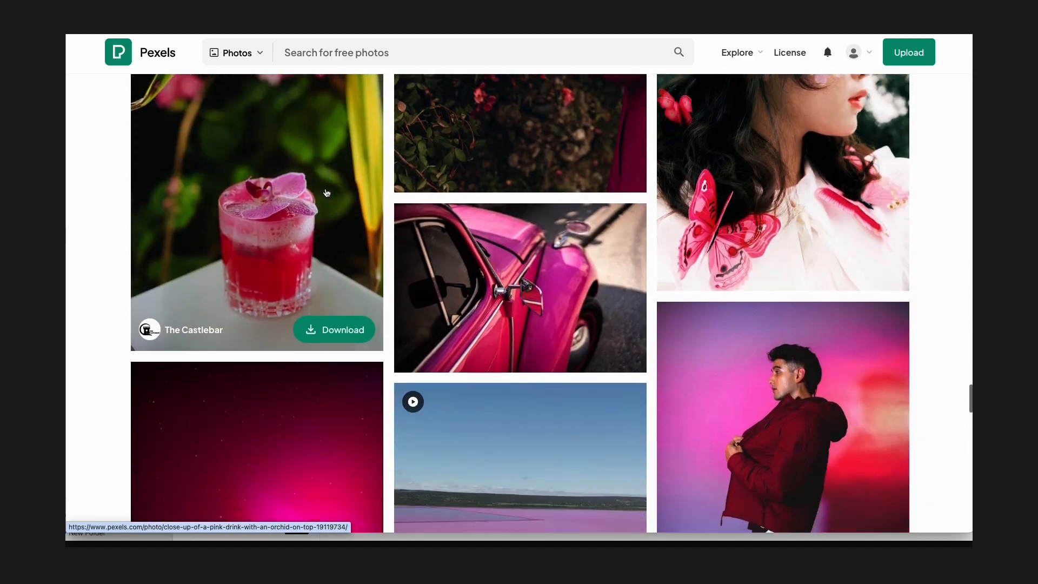
Search Pexels for photos of "brand shots".
scroll(336, 78, "up", 20)
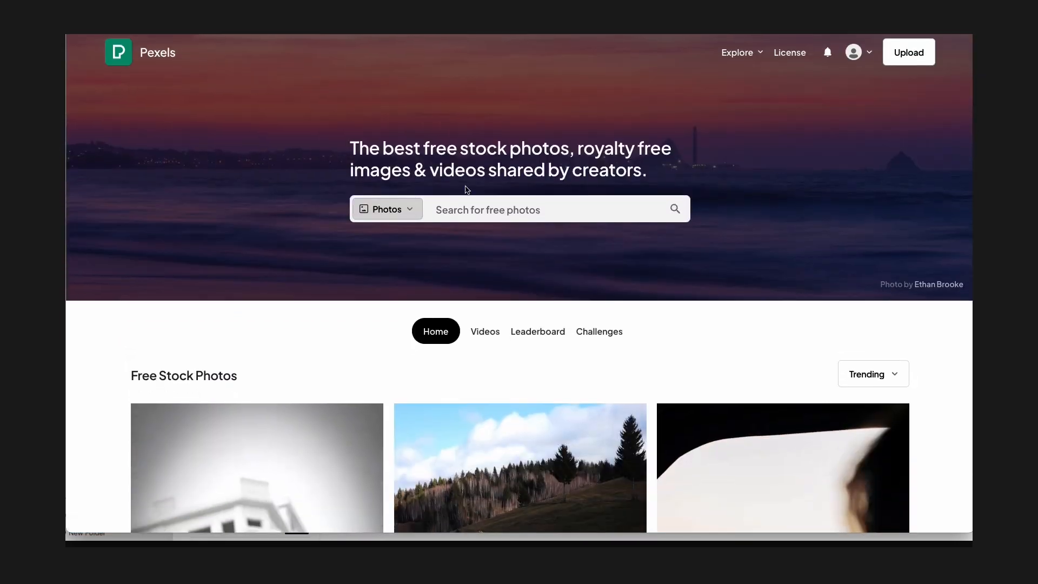
left_click(476, 208)
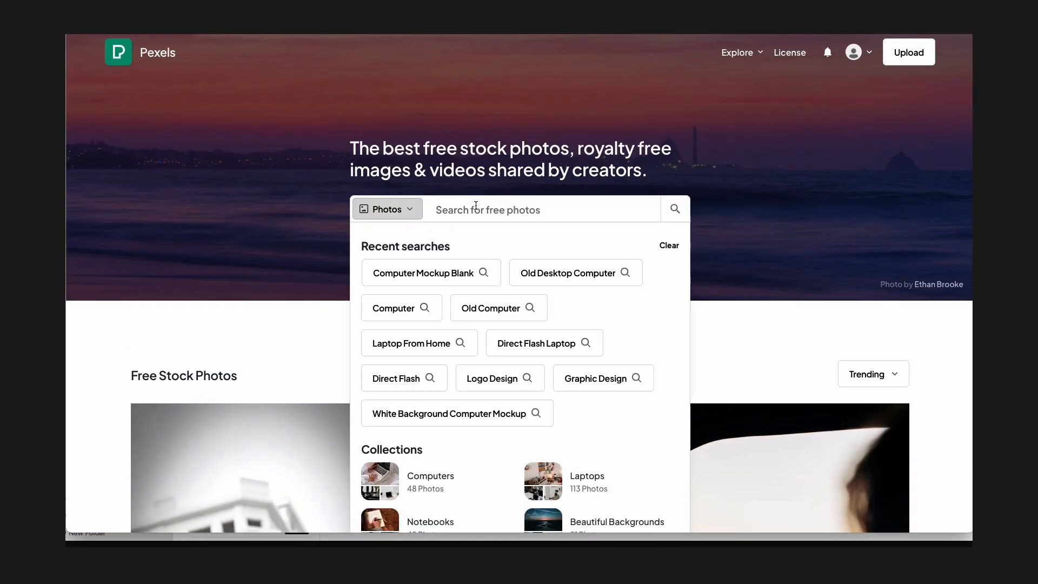
type("brand shots")
key("Return")
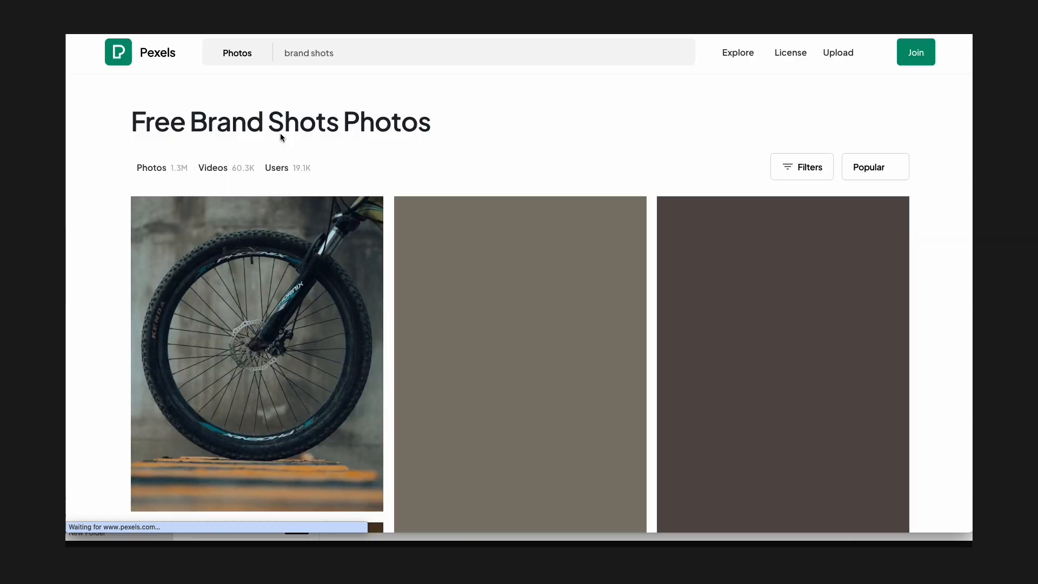
Browse the brand shots search results for a suitable hero image.
scroll(281, 137, "down", 2)
scroll(281, 137, "down", 3)
scroll(281, 137, "down", 1)
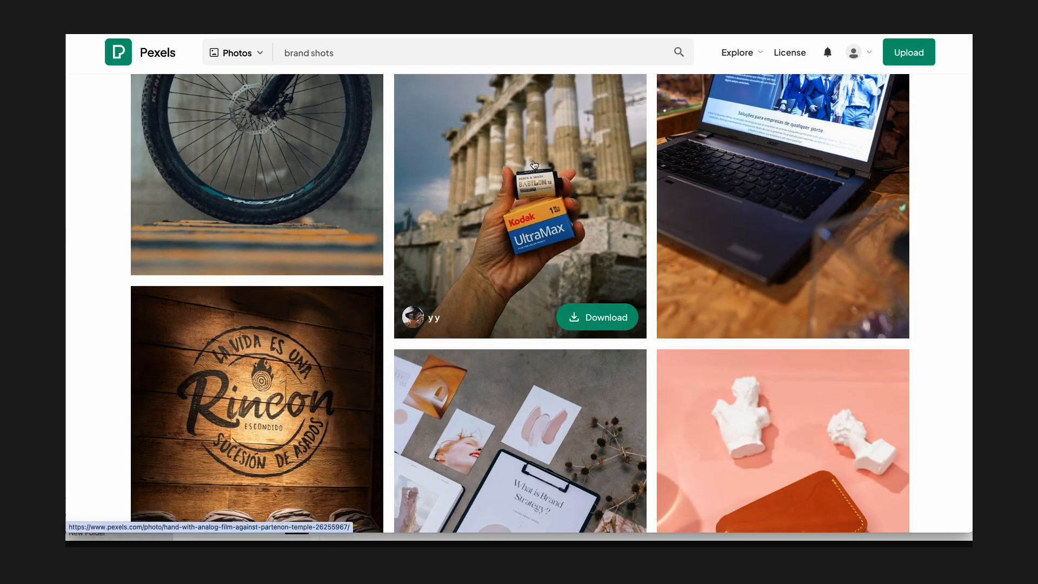
scroll(534, 165, "down", 2)
scroll(534, 165, "up", 4)
scroll(535, 165, "down", 2)
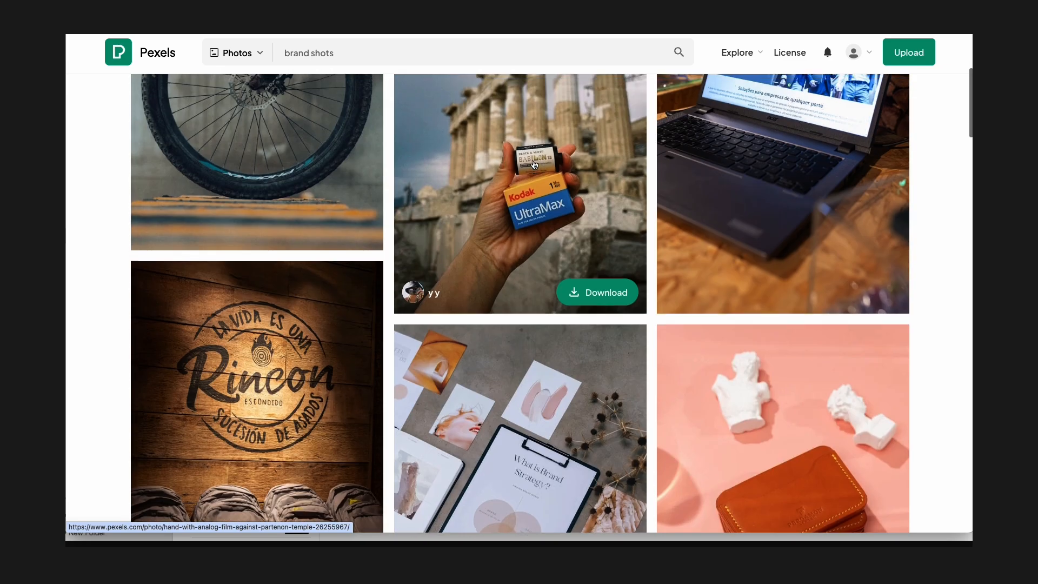
scroll(534, 165, "up", 5)
scroll(503, 268, "down", 6)
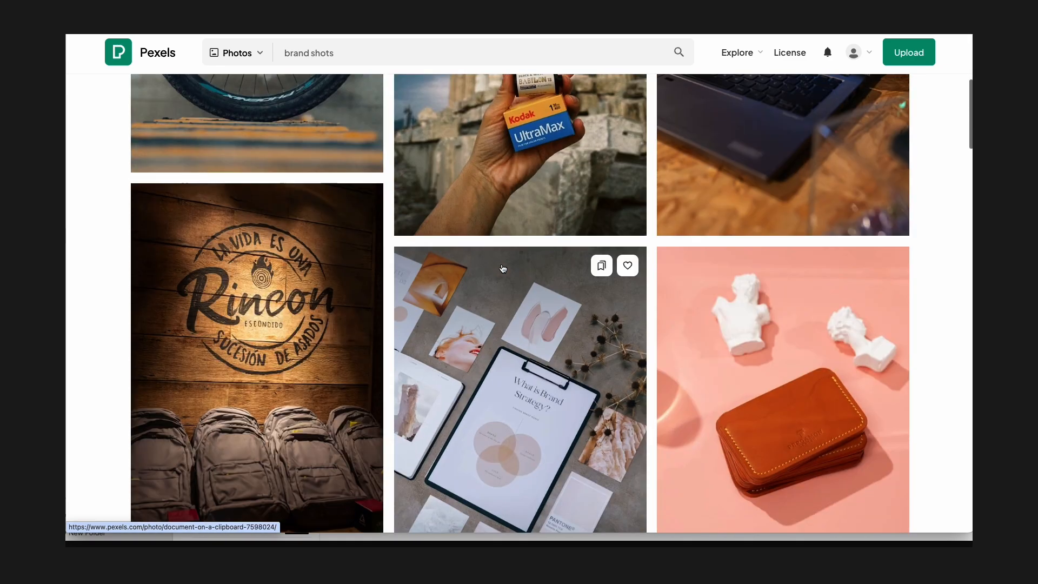
scroll(266, 299, "down", 4)
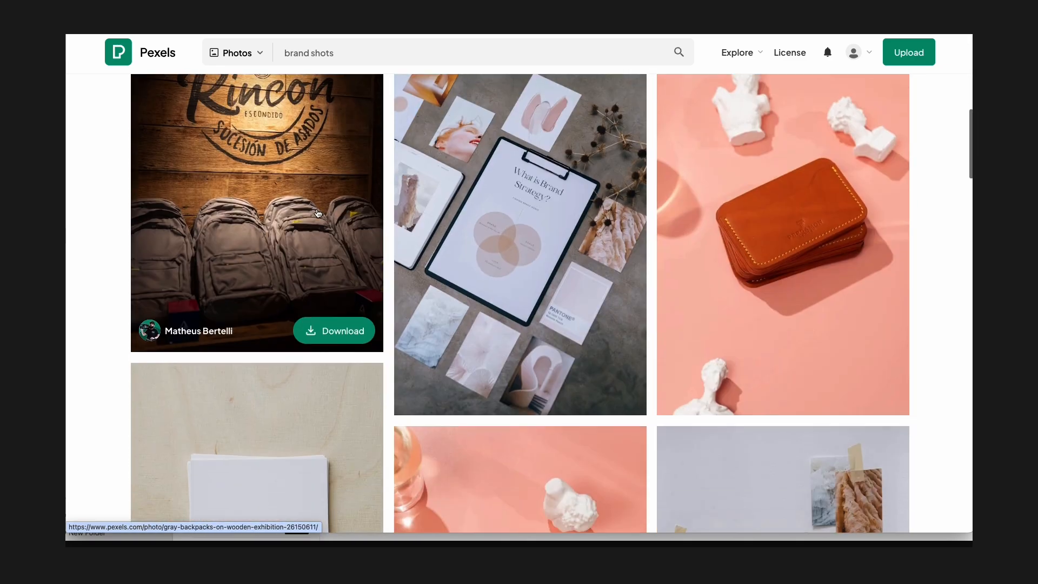
scroll(502, 209, "down", 5)
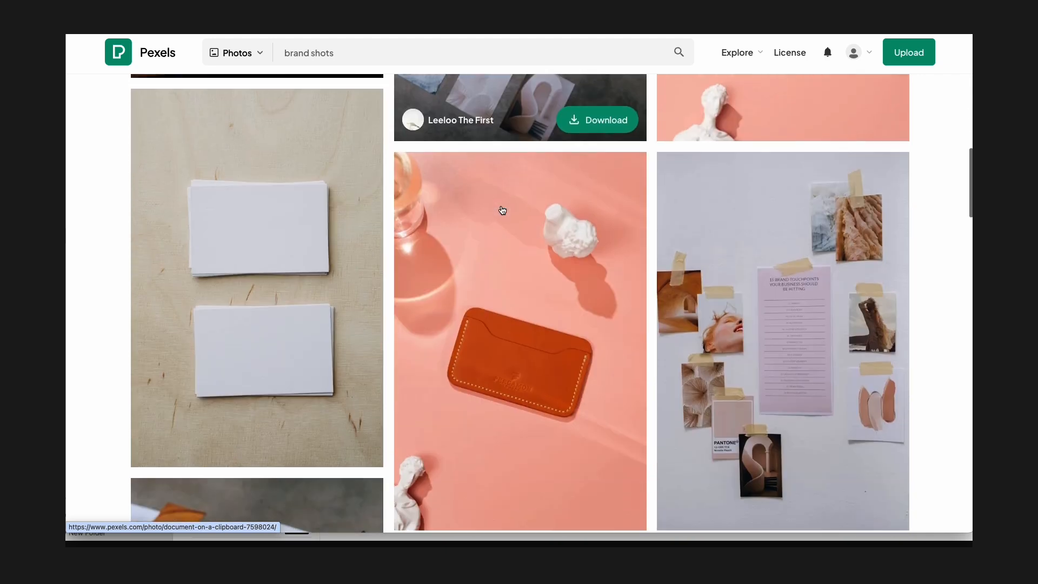
scroll(501, 209, "down", 3)
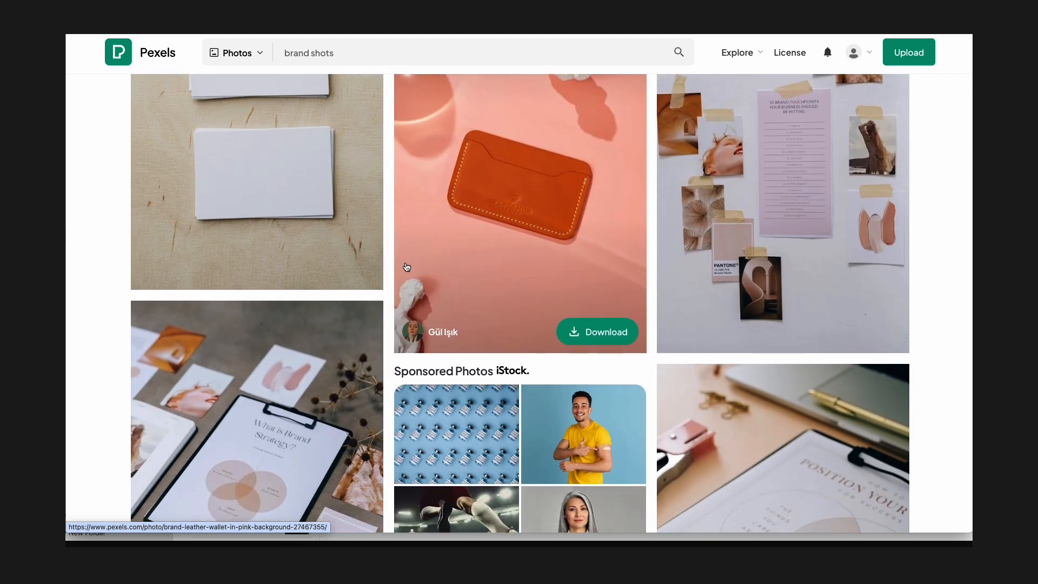
scroll(458, 253, "up", 3)
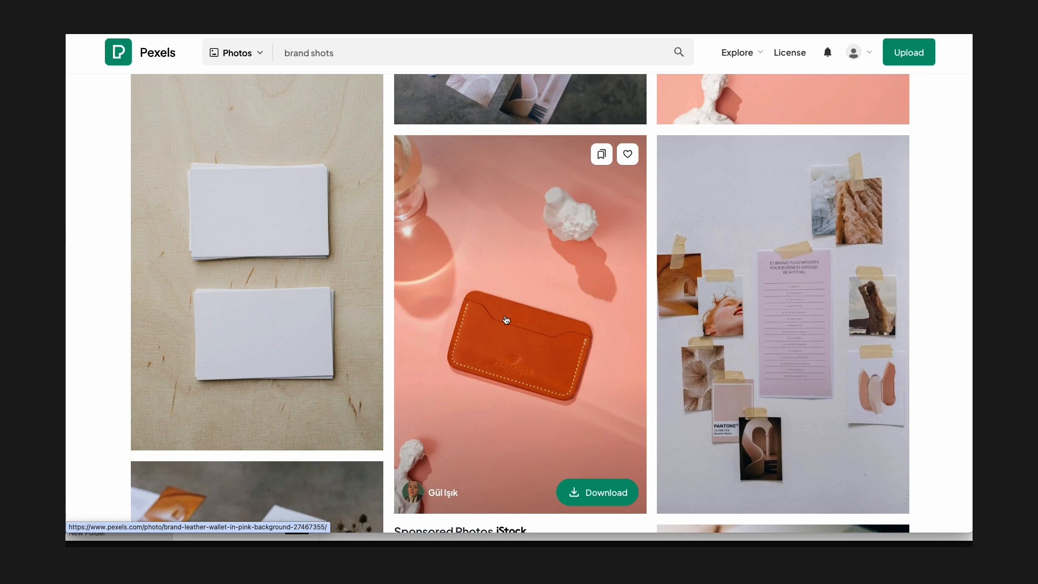
scroll(508, 332, "down", 4)
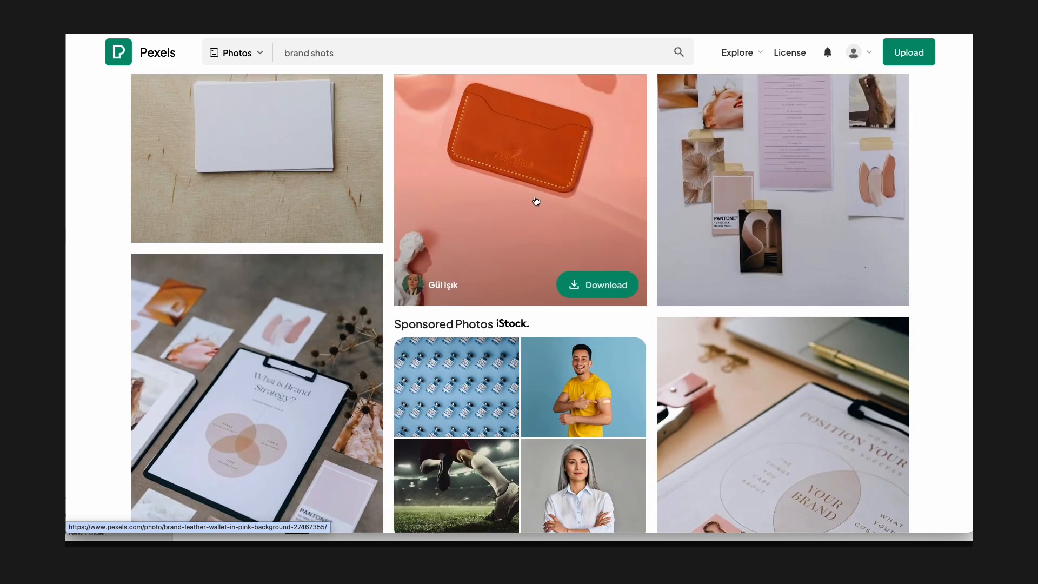
scroll(528, 202, "down", 8)
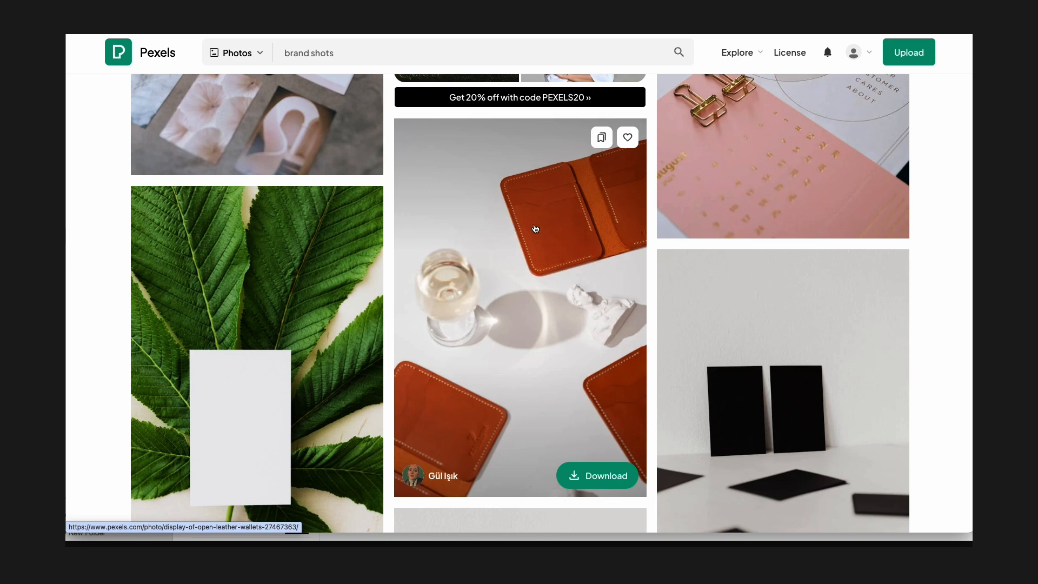
scroll(546, 227, "down", 4)
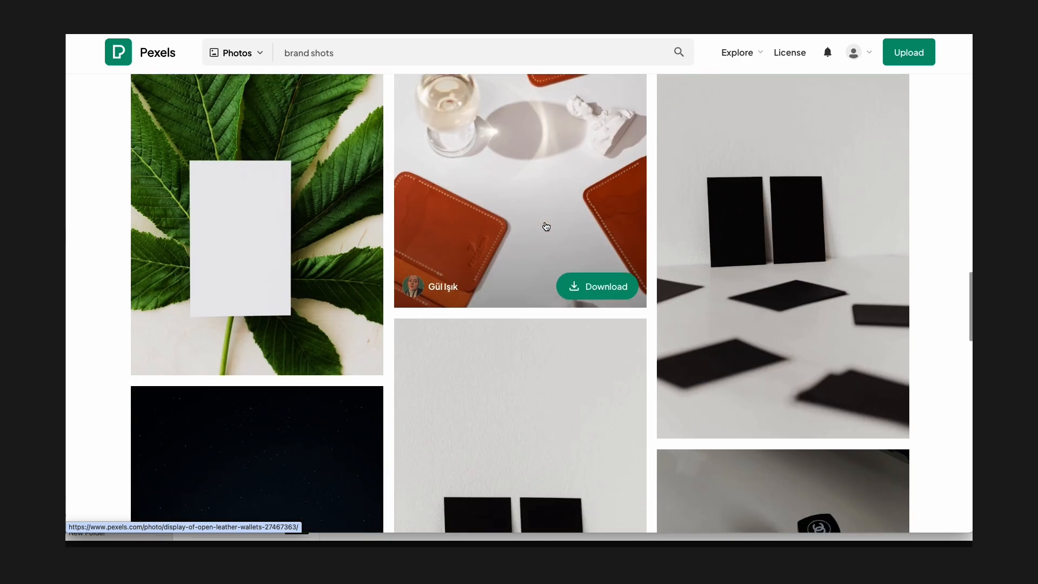
scroll(546, 227, "down", 4)
scroll(546, 227, "up", 2)
scroll(546, 226, "up", 4)
mouse_move(437, 365)
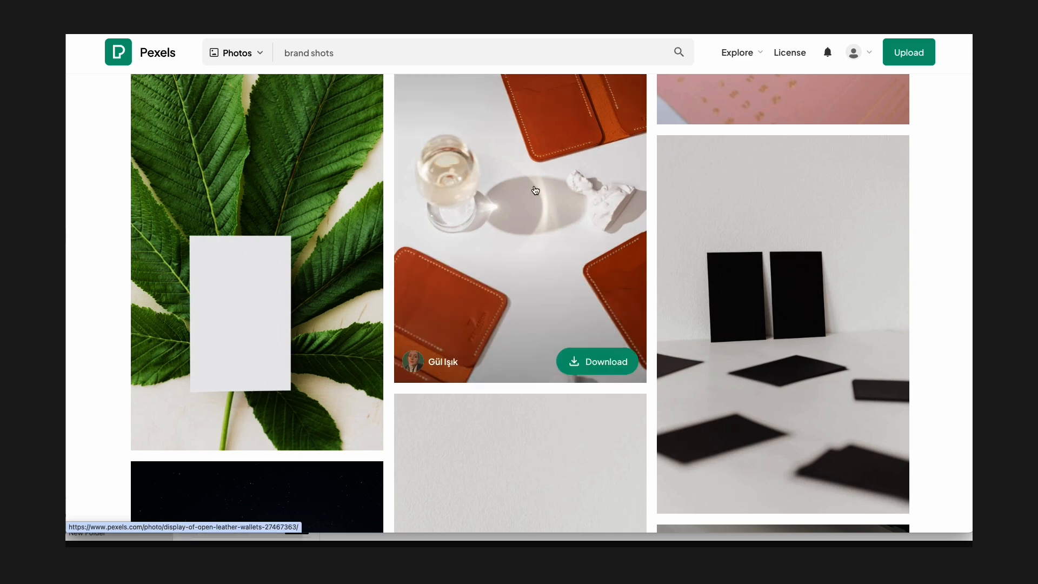
Download the photo of open leather wallets on a white surface and dismiss the thank-you popup.
left_click(605, 362)
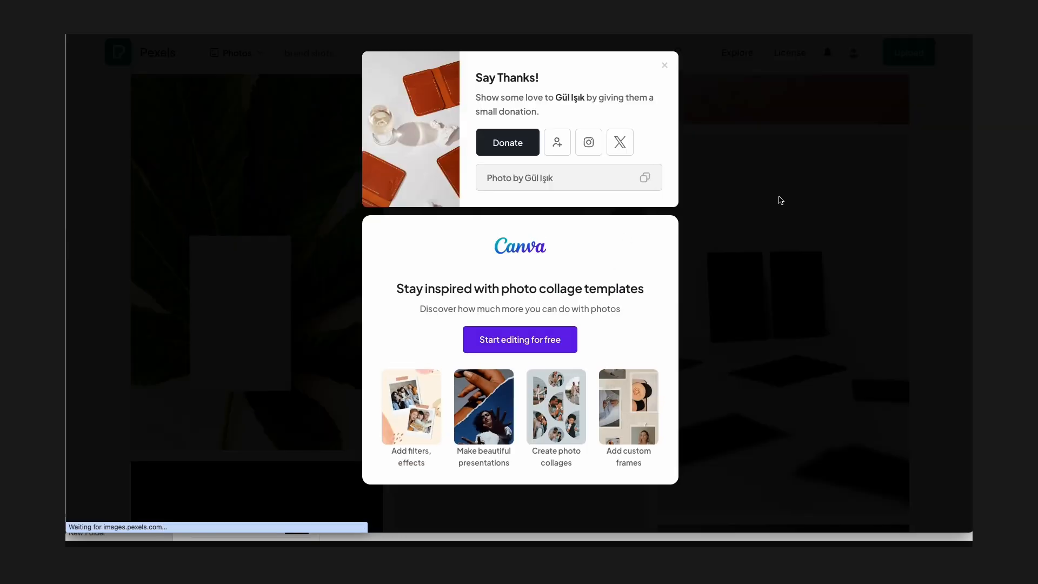
left_click(782, 200)
Download the photo of the leather wallet on a pink background.
scroll(563, 269, "up", 13)
left_click(605, 438)
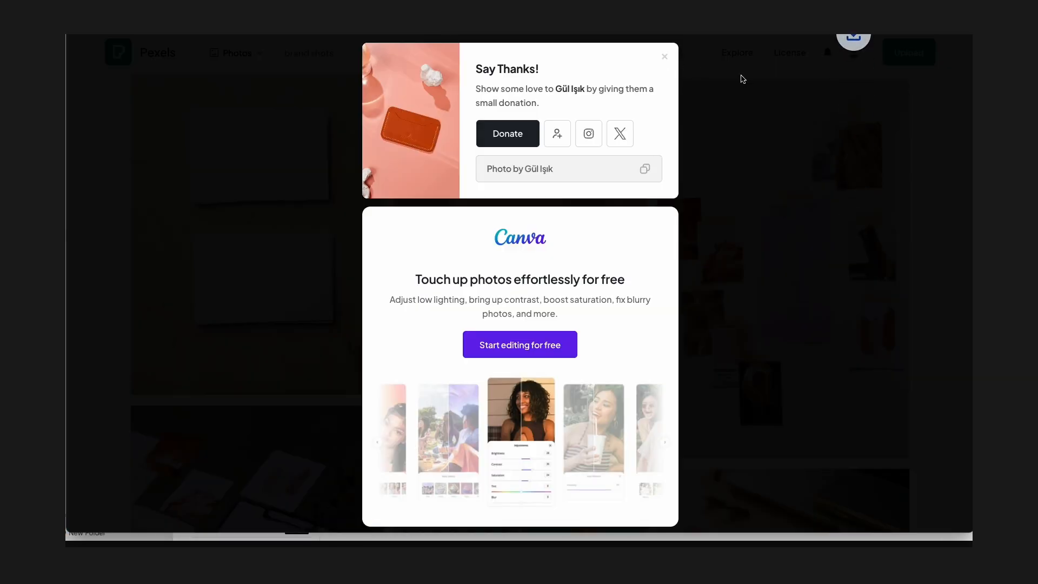
Open the photographer's profile and browse through to the entire gallery.
left_click(741, 79)
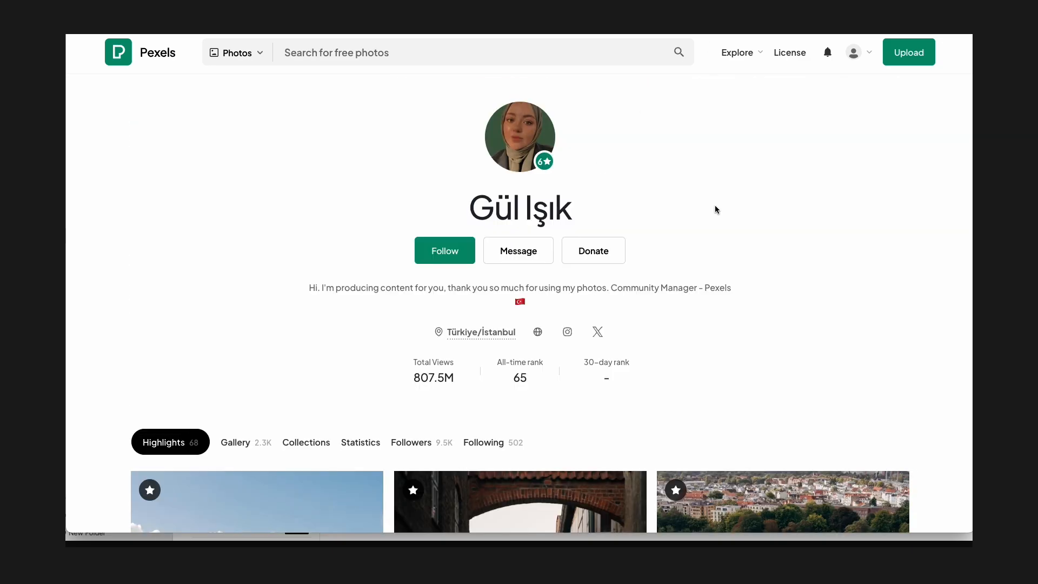
scroll(719, 211, "down", 9)
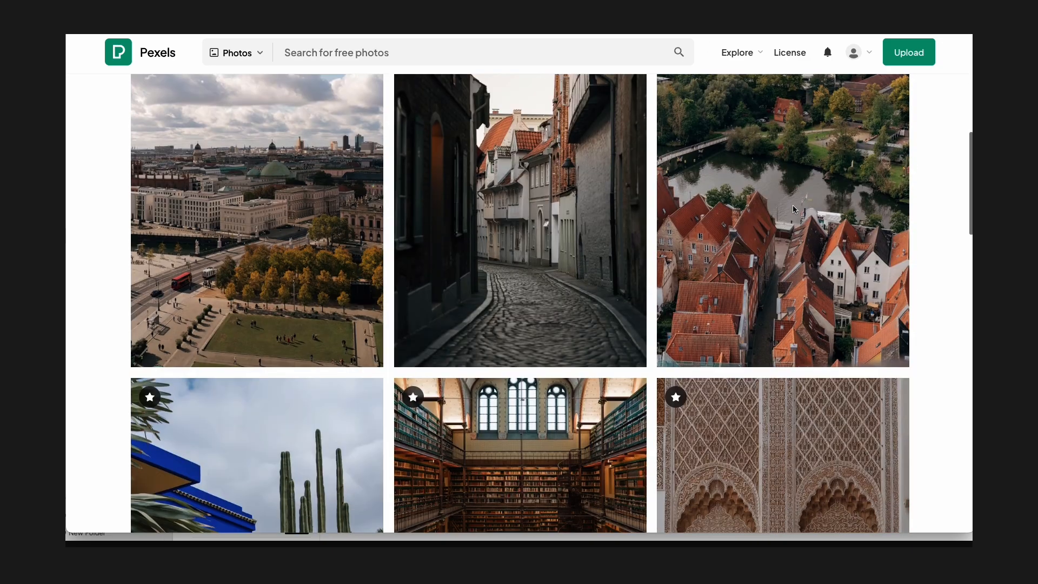
scroll(794, 209, "down", 20)
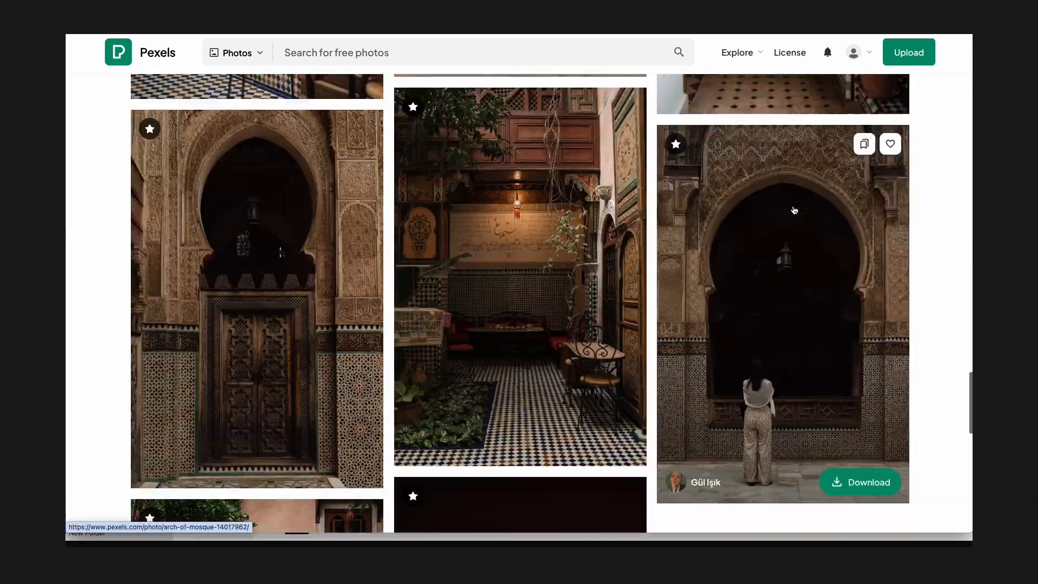
scroll(795, 210, "down", 20)
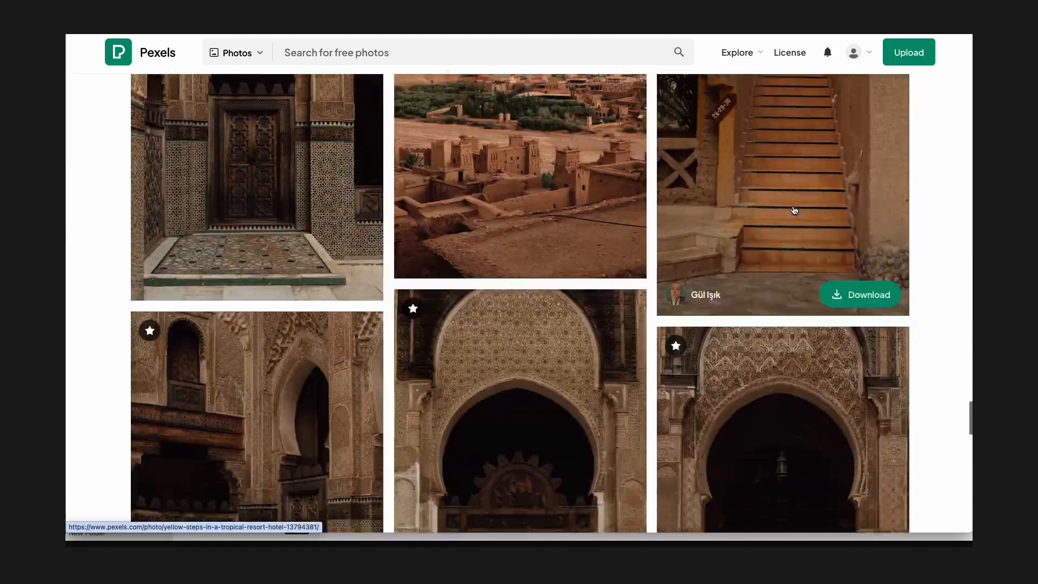
scroll(794, 210, "down", 20)
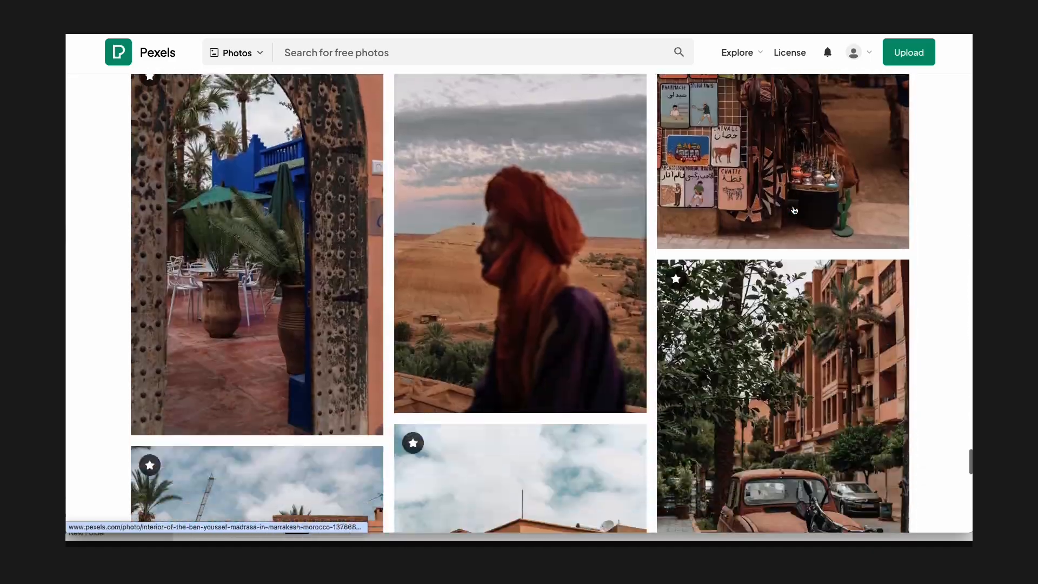
scroll(795, 210, "down", 10)
left_click(525, 264)
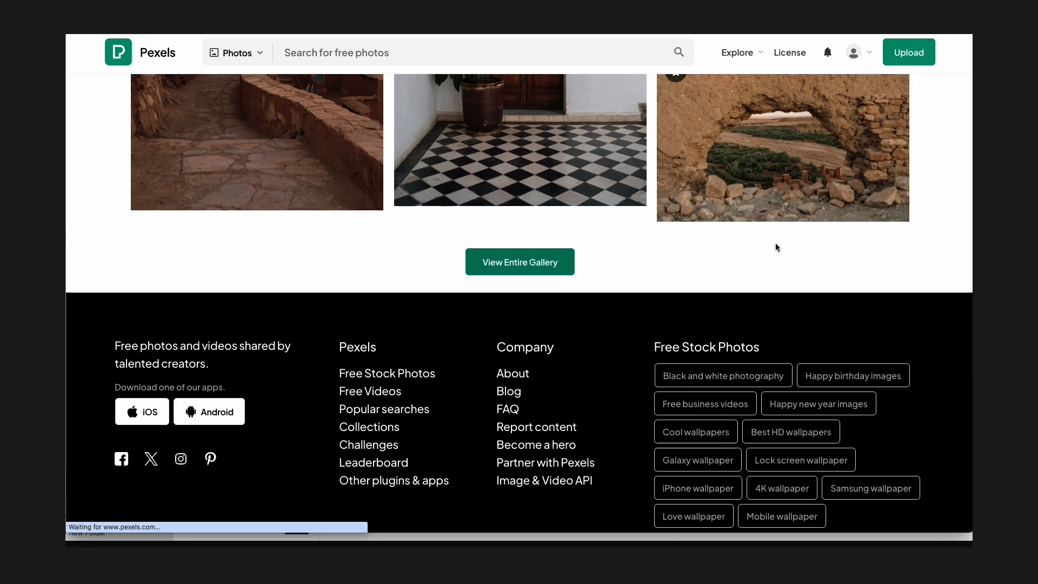
scroll(778, 243, "down", 3)
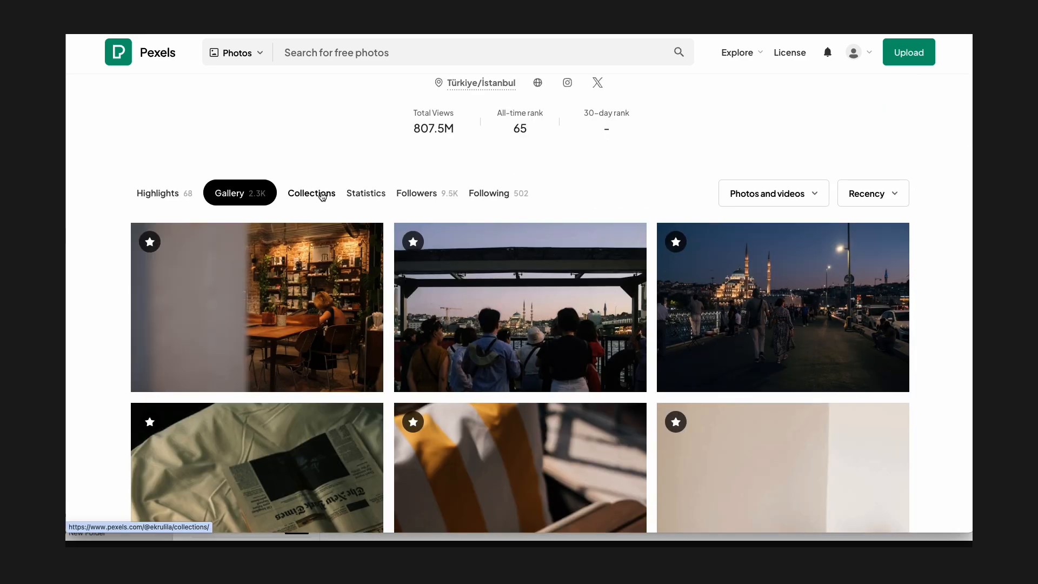
Browse the photographer's collections for more brand-style photos.
left_click(323, 196)
scroll(838, 200, "down", 4)
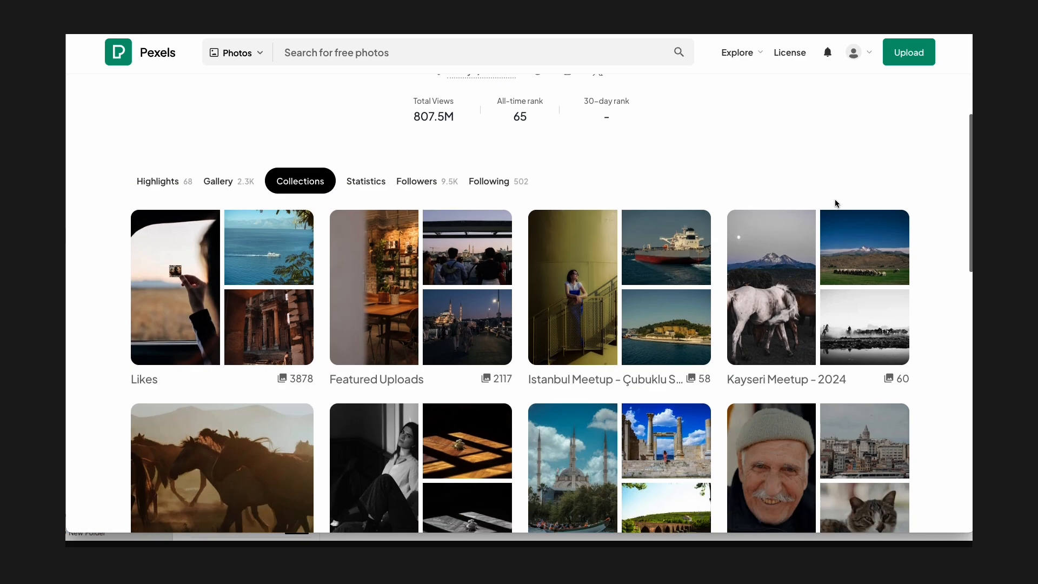
scroll(835, 203, "down", 6)
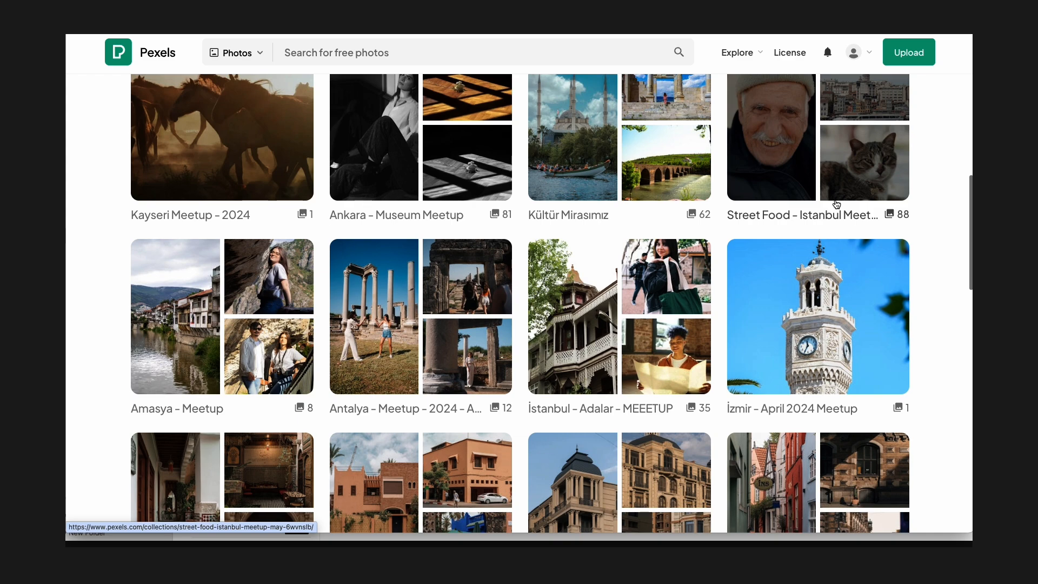
scroll(837, 203, "down", 8)
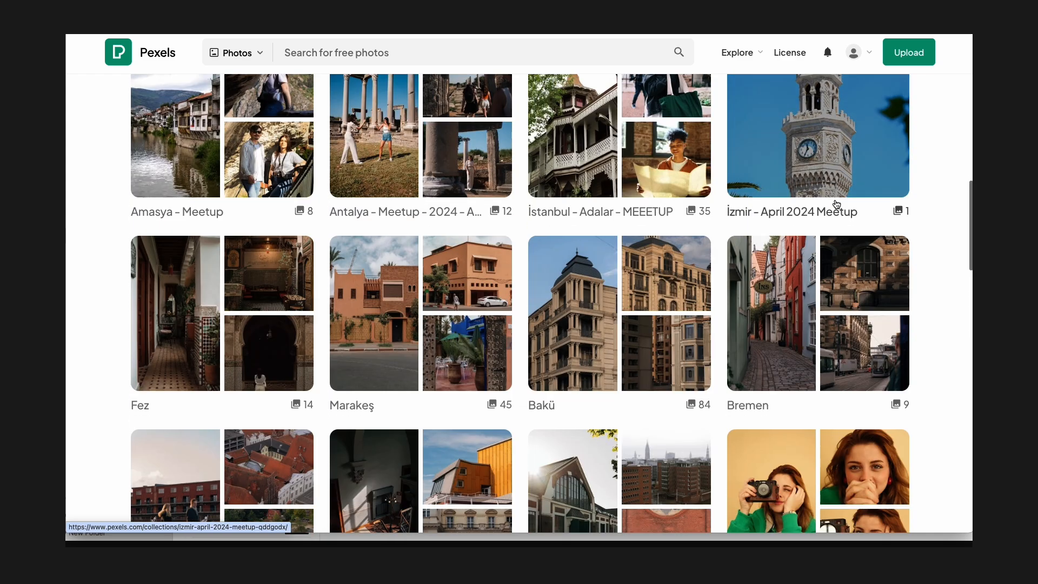
scroll(837, 204, "down", 6)
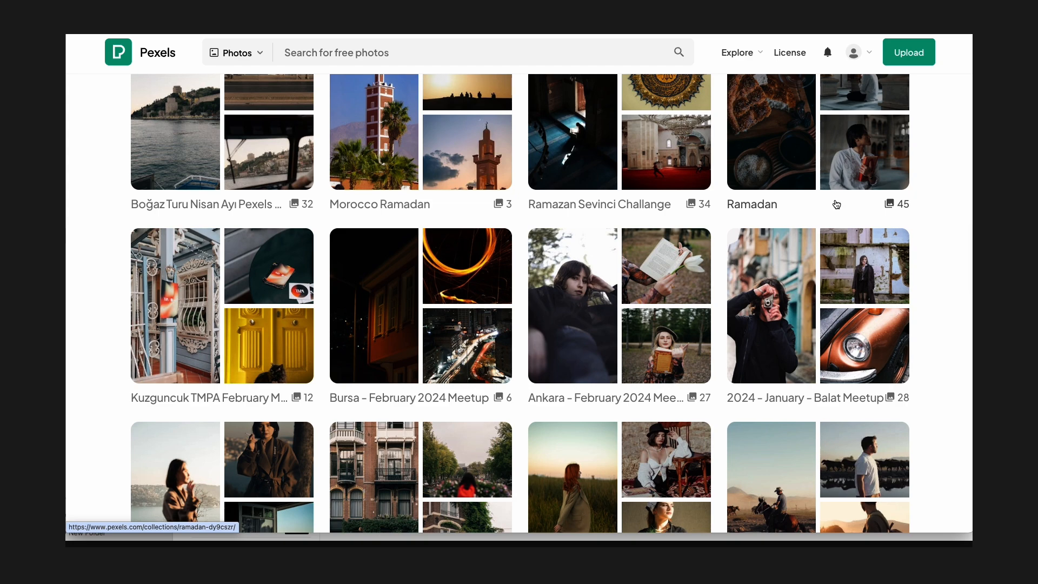
scroll(837, 203, "down", 6)
scroll(836, 204, "down", 3)
scroll(837, 203, "down", 3)
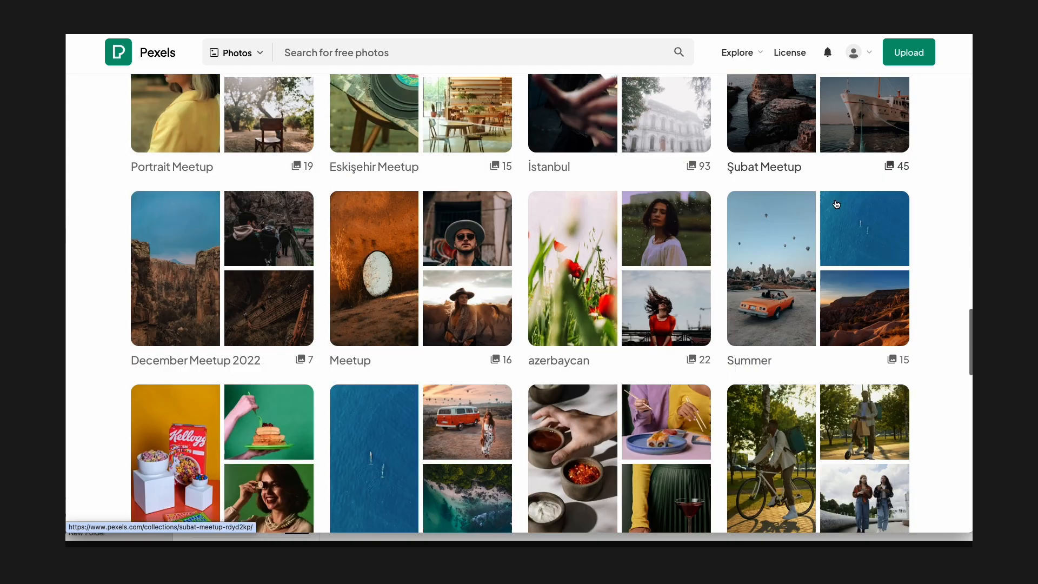
scroll(837, 204, "down", 7)
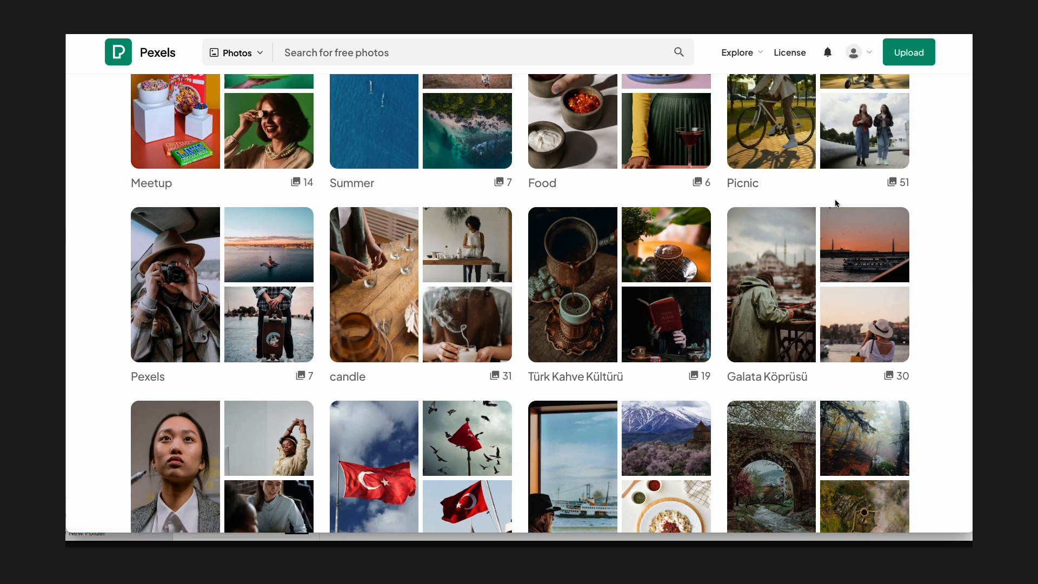
scroll(837, 203, "down", 1)
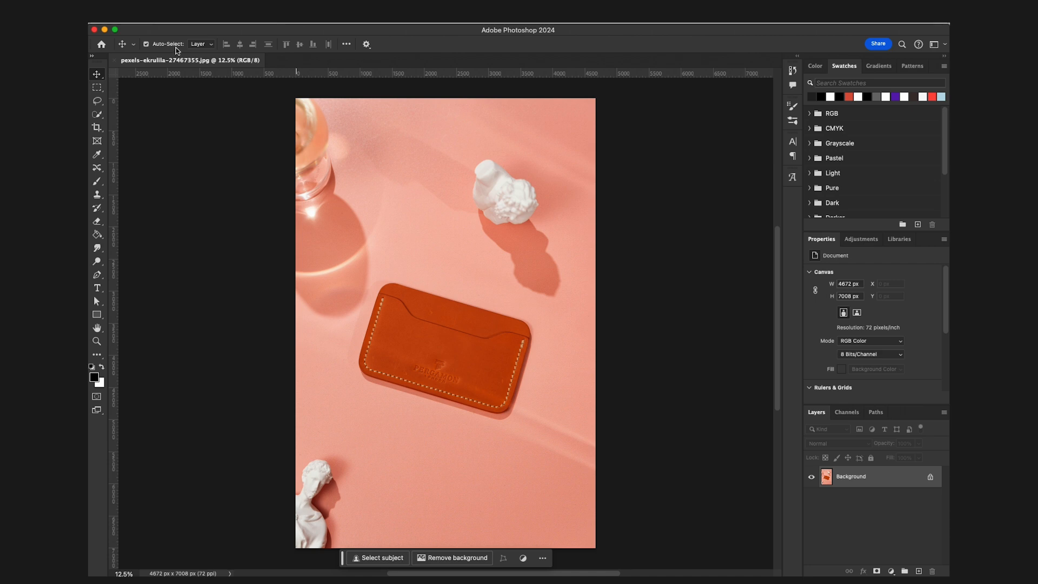
key("alt+shift+super+w")
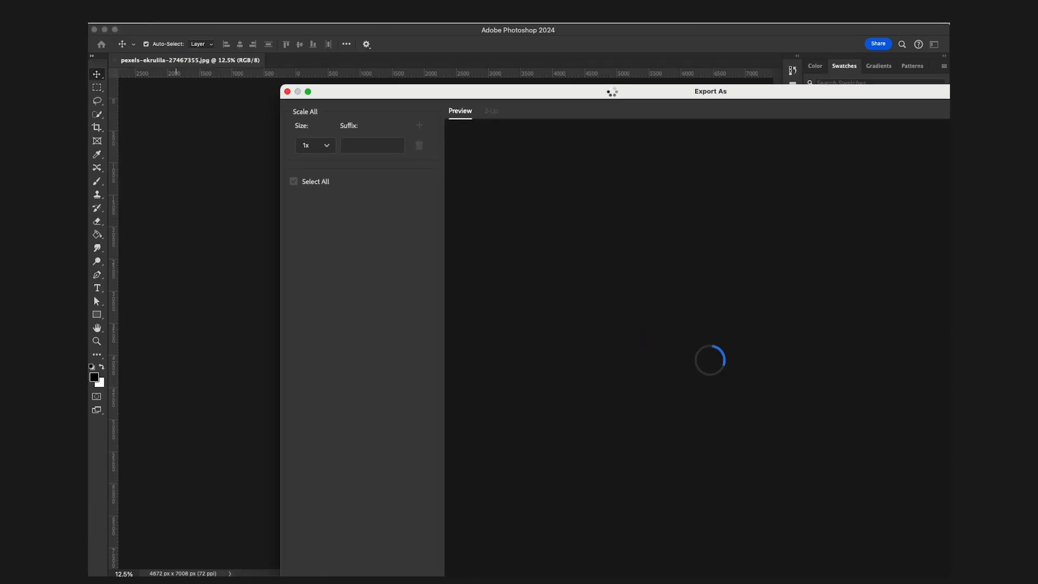
left_click_drag(609, 92, 399, 34)
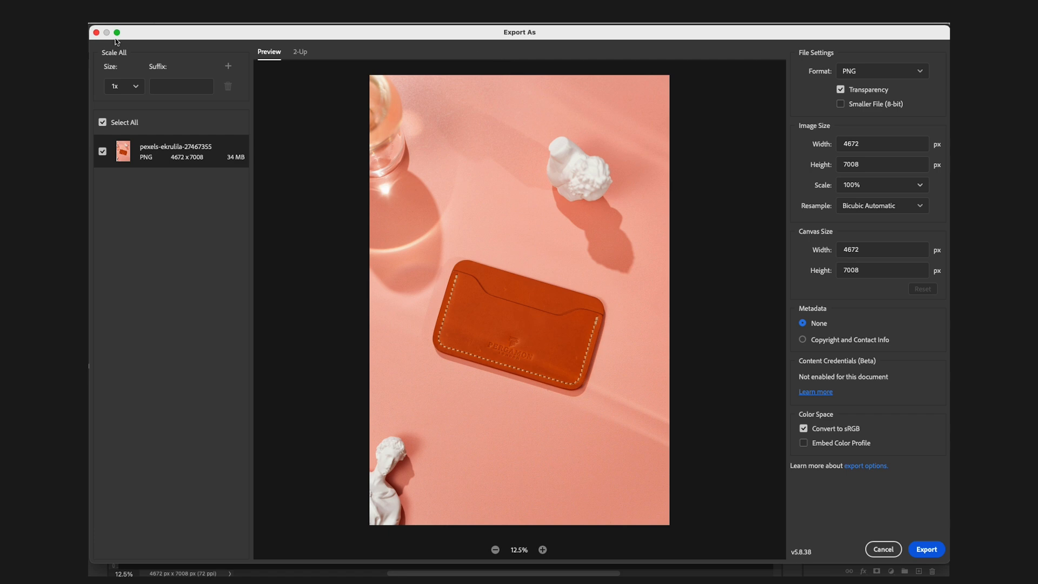
left_click(96, 33)
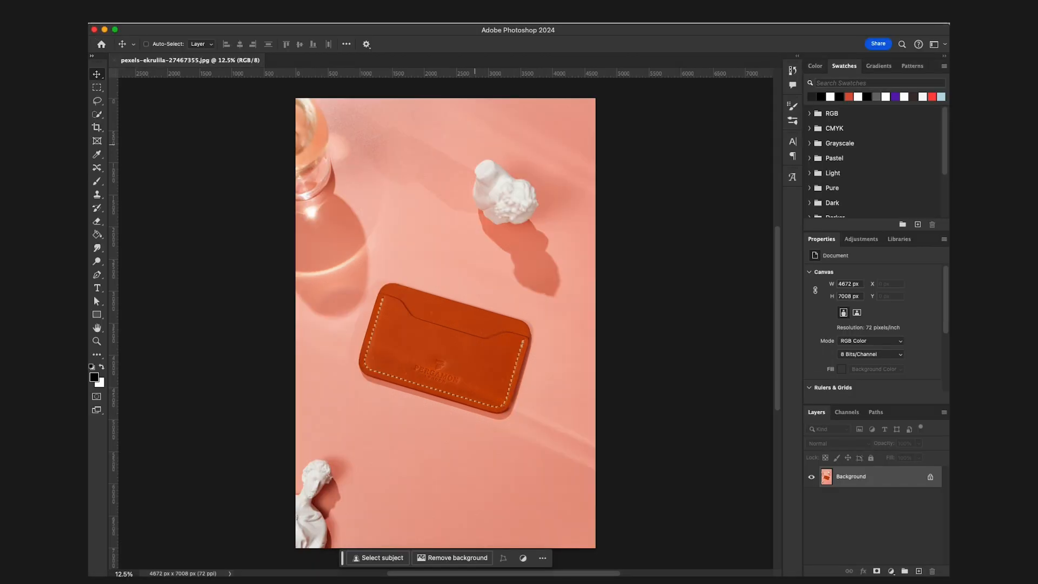
Open Export As for the wallet photo and set the format to JPG with a 20% scale.
left_click(89, 23)
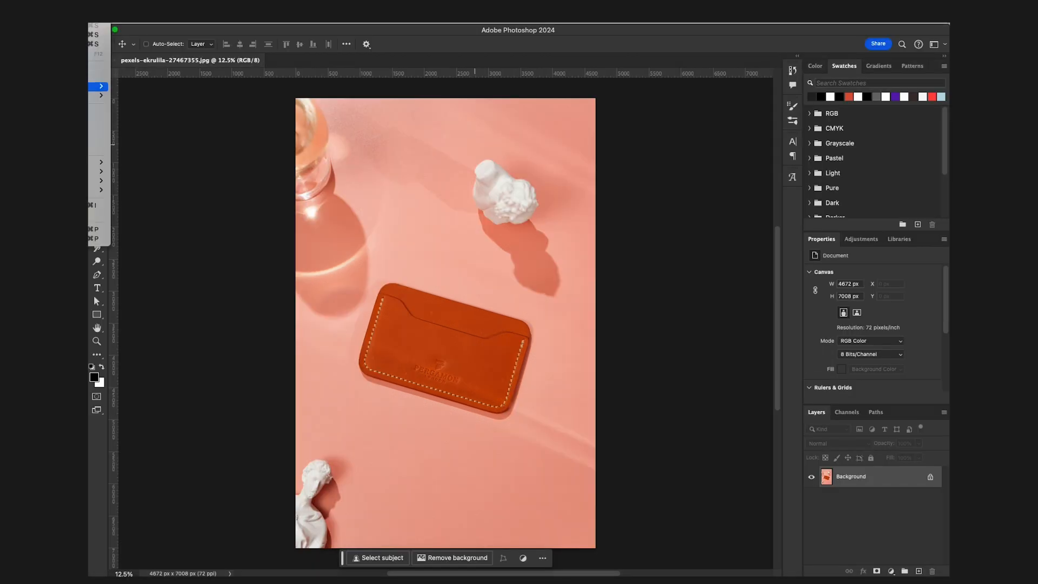
mouse_move(101, 86)
left_click(190, 99)
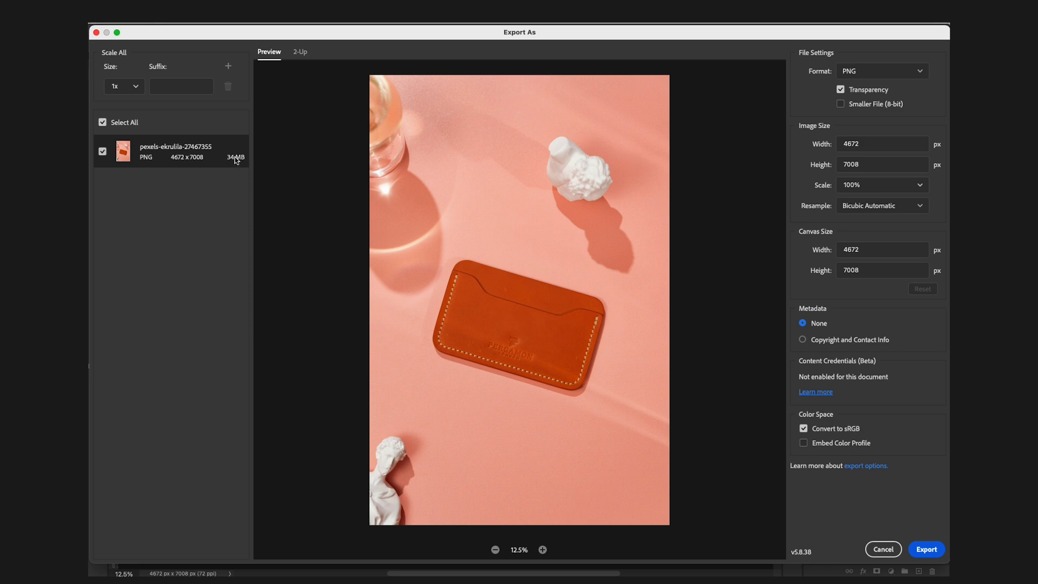
left_click(868, 76)
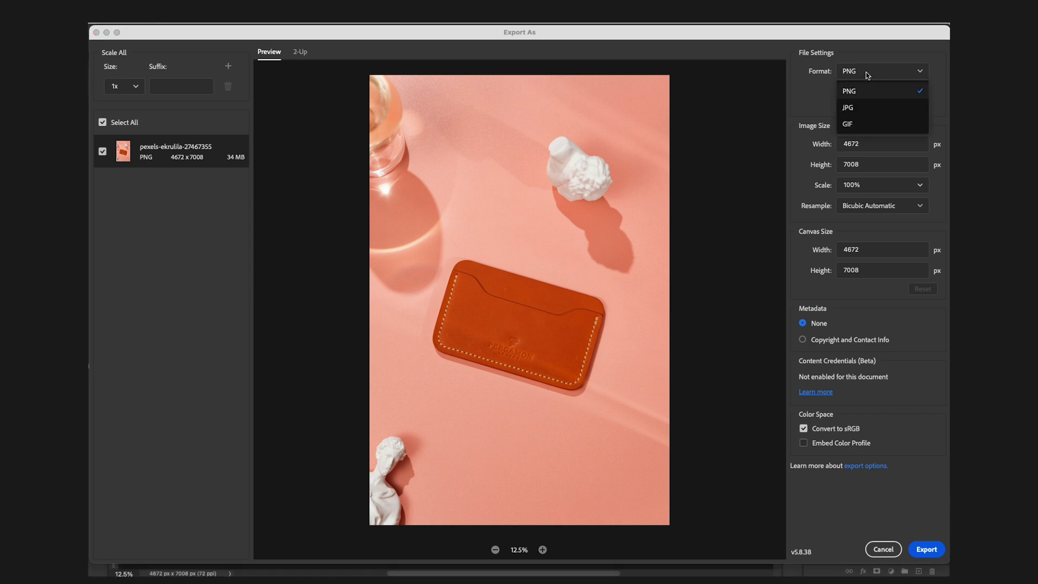
left_click(850, 111)
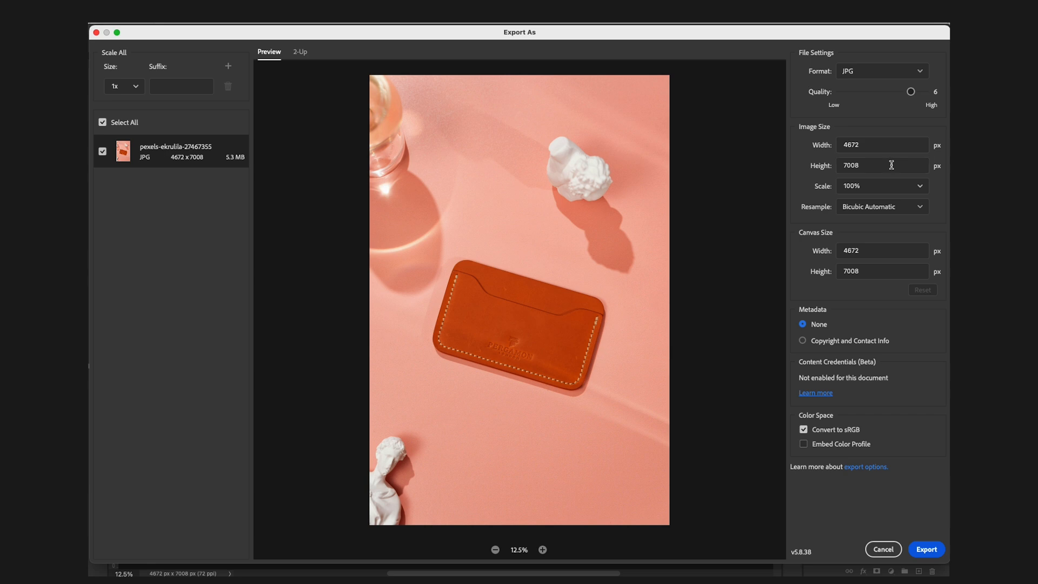
left_click(857, 183)
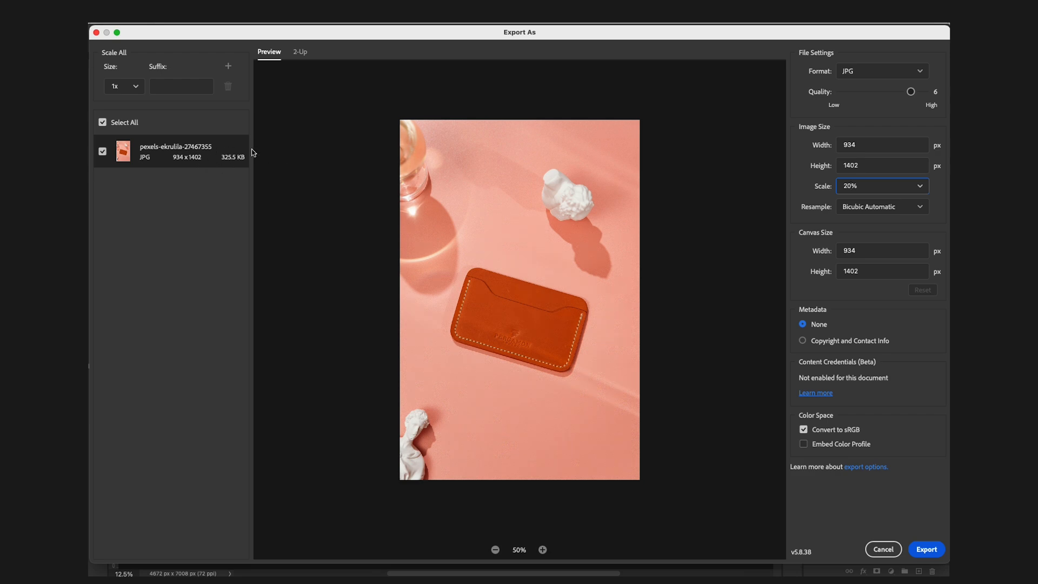
key("Return")
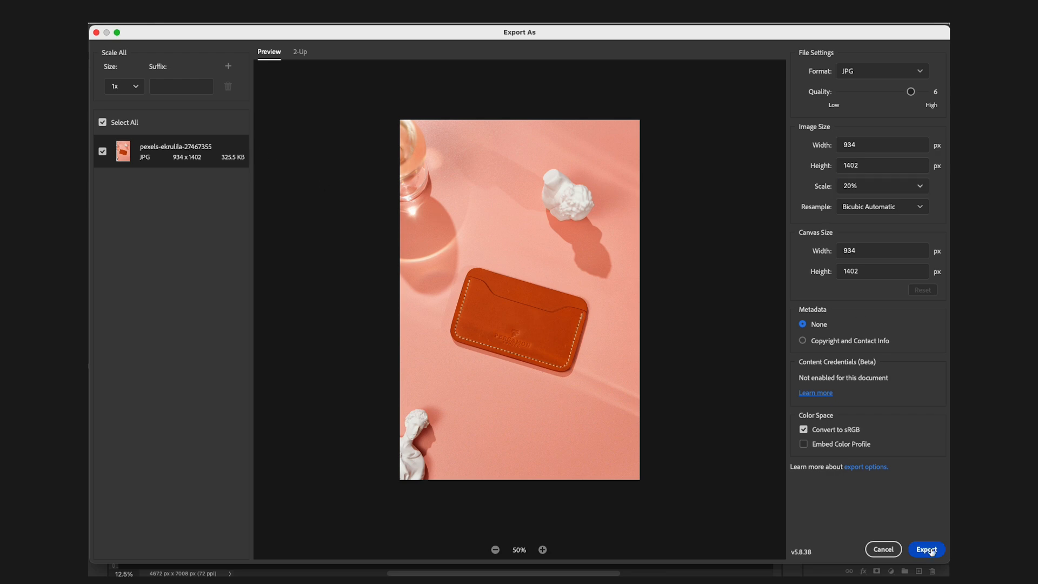
Export, and in the save dialog create a new folder named Compressed inside Marketing Template's Portfolio - Leather Wallets folder.
left_click(541, 84)
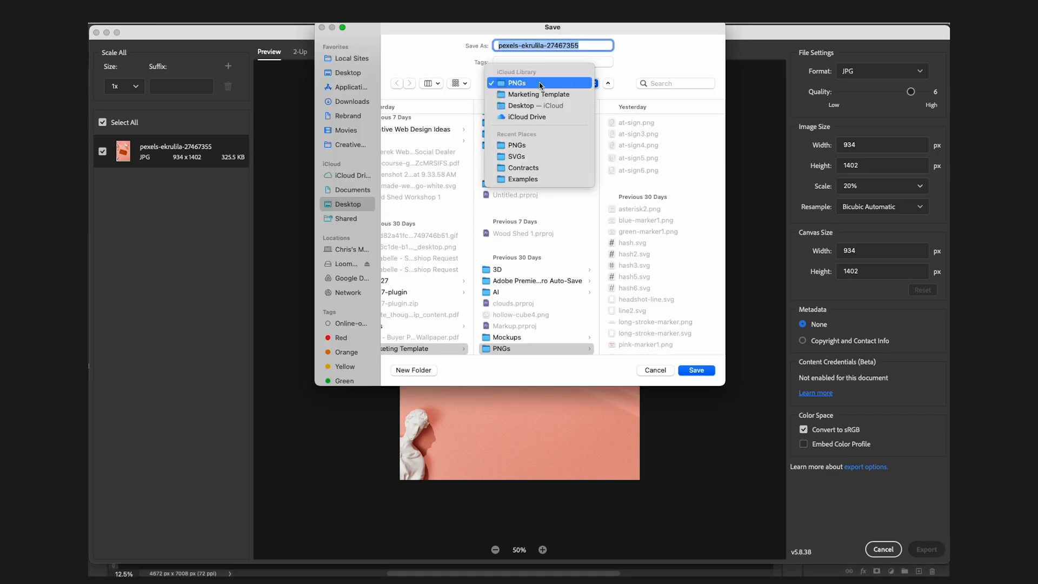
left_click(539, 95)
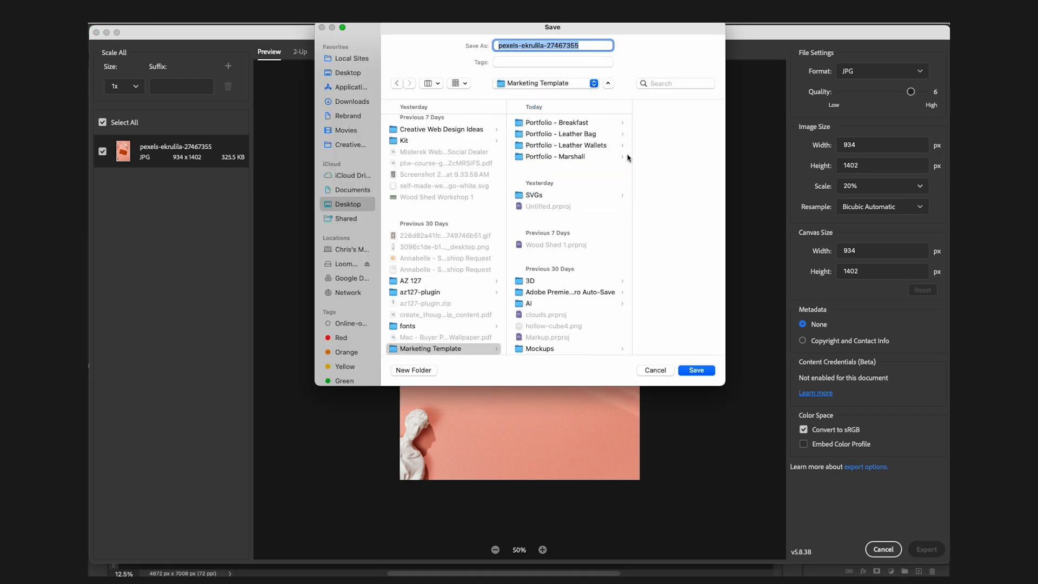
left_click(594, 145)
left_click(413, 370)
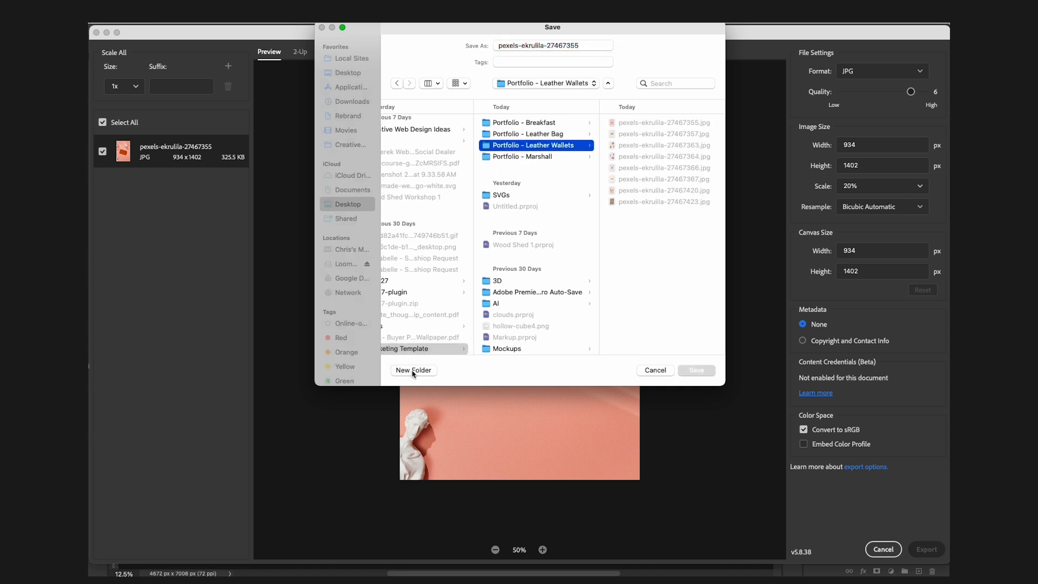
type("Compressed")
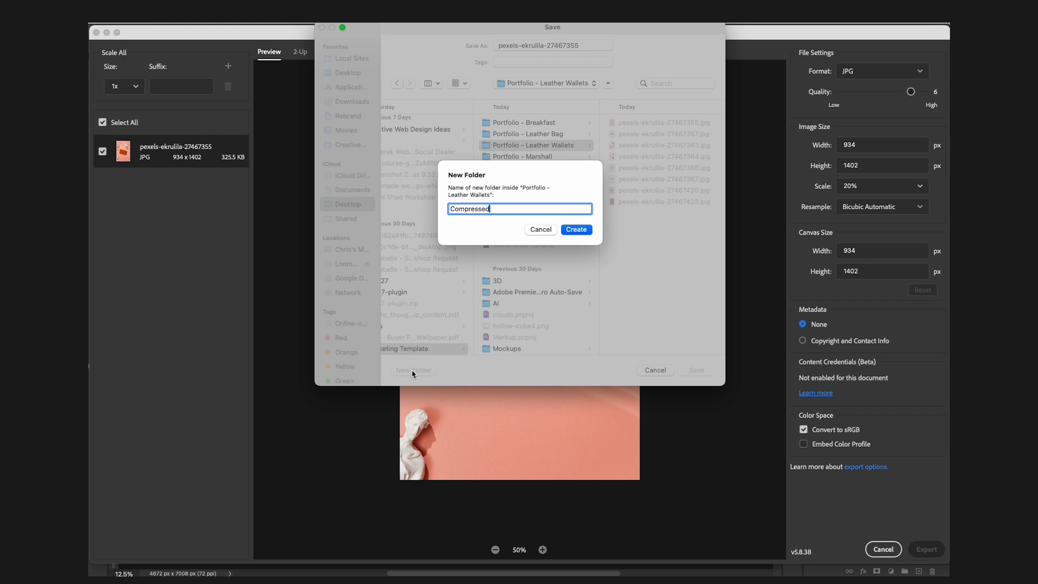
key("Return")
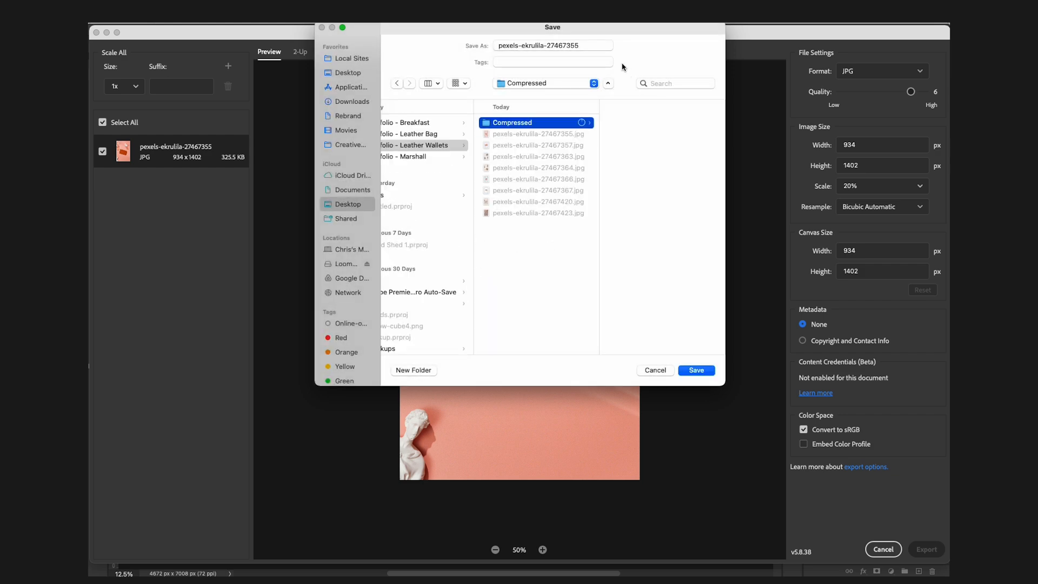
Name the export leather-wallet-pink-bg-flatlay and save it into the Compressed folder.
triple_click(552, 47)
left_click_drag(478, 31, 446, 115)
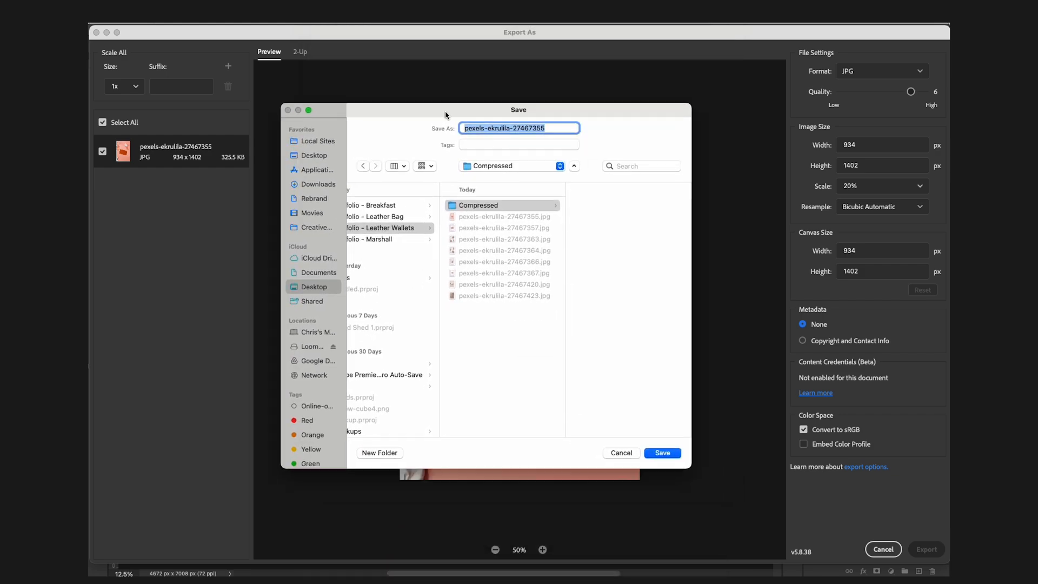
type("leather-wallet-pink-bg-flatlay")
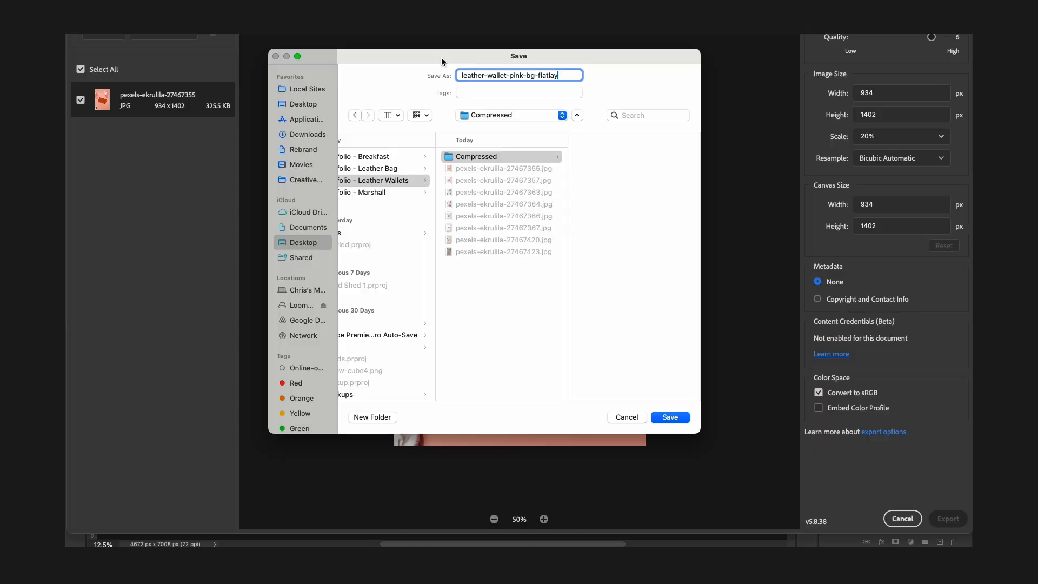
key("Return")
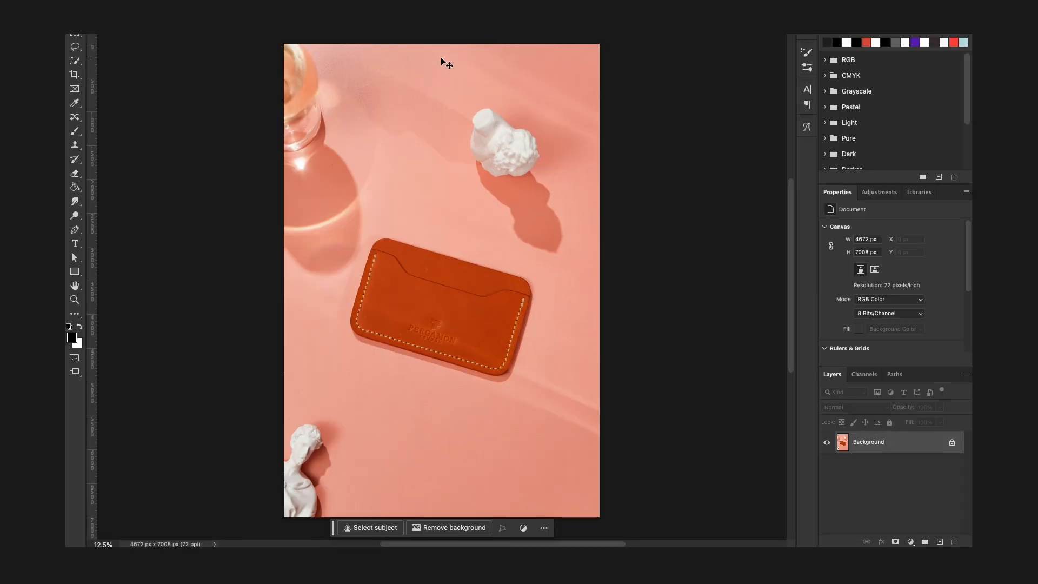
Switch to Finder, launch ImageOptim, and drop the exported JPG into it to compress the file.
key("super+Tab")
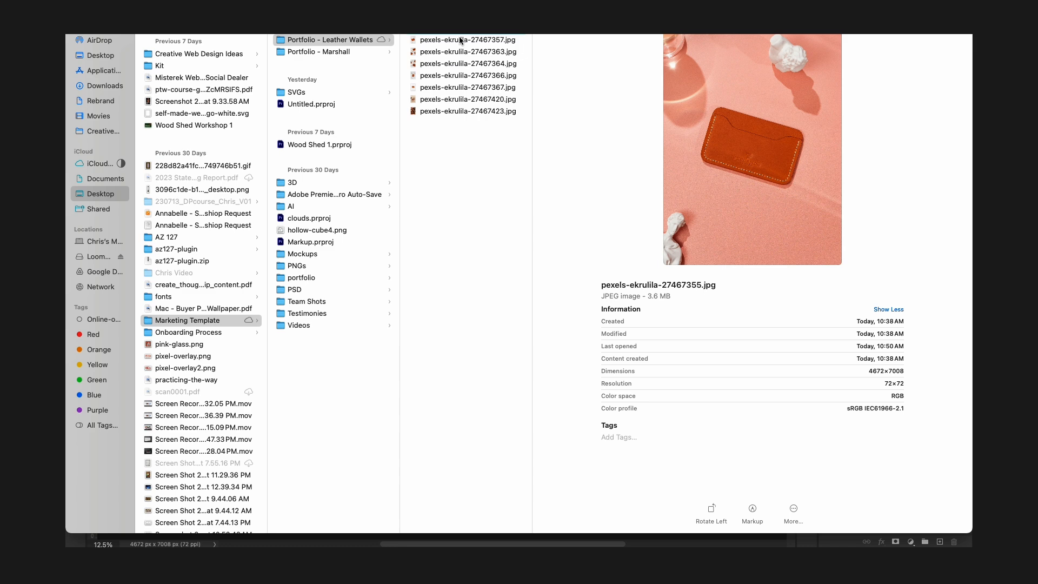
left_click(464, 28)
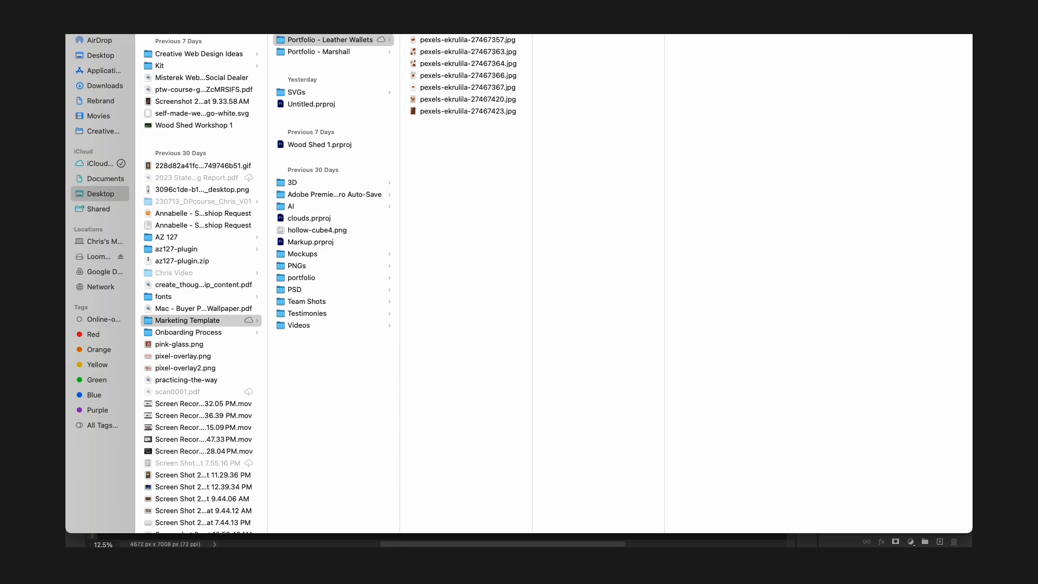
key("super+space")
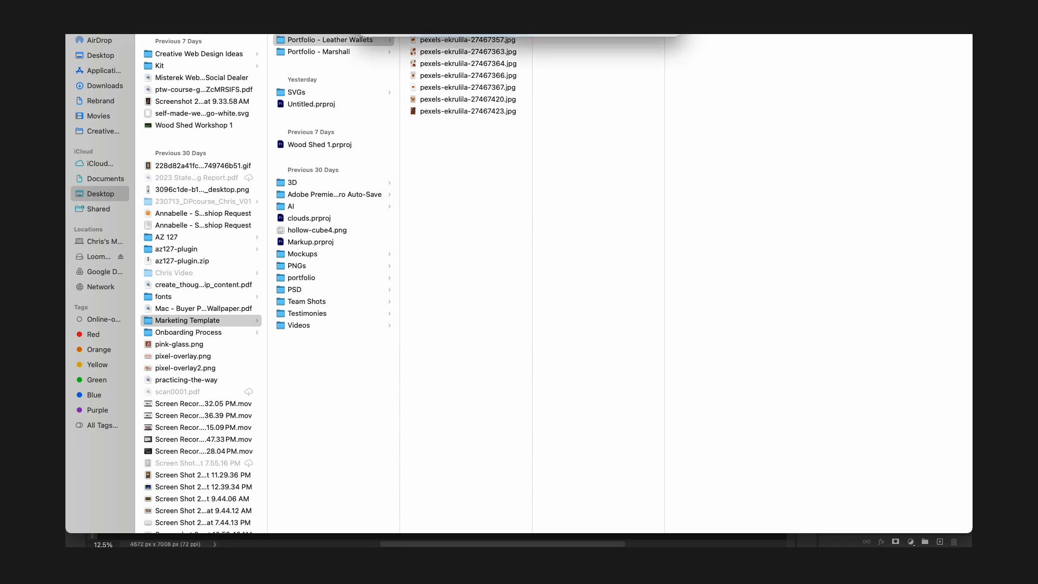
key("Return")
left_click_drag(712, 89, 525, 109)
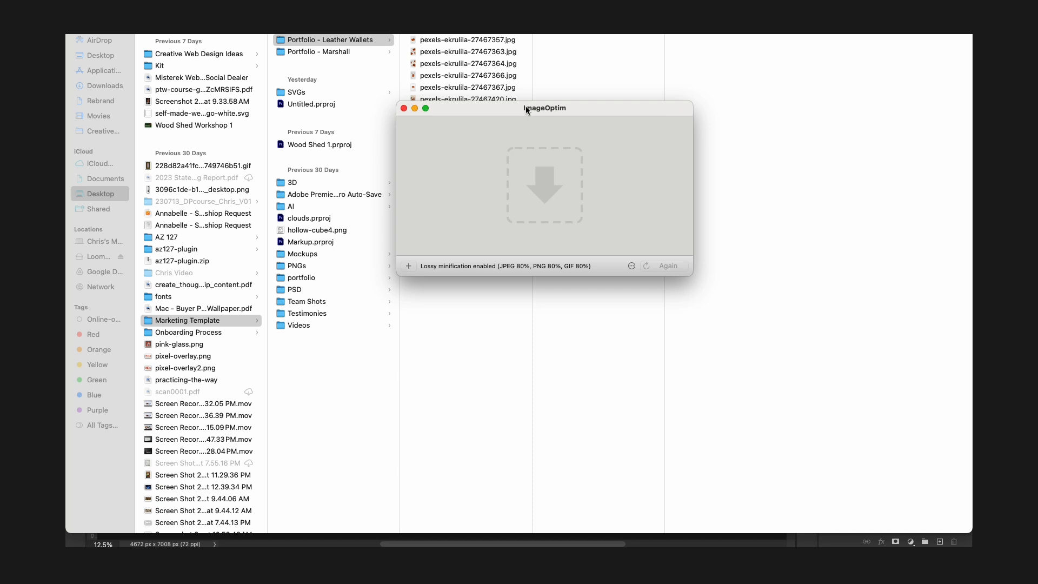
left_click_drag(548, 110, 488, 110)
key("super+Tab")
left_click_drag(566, 27, 454, 176)
key("super+Tab")
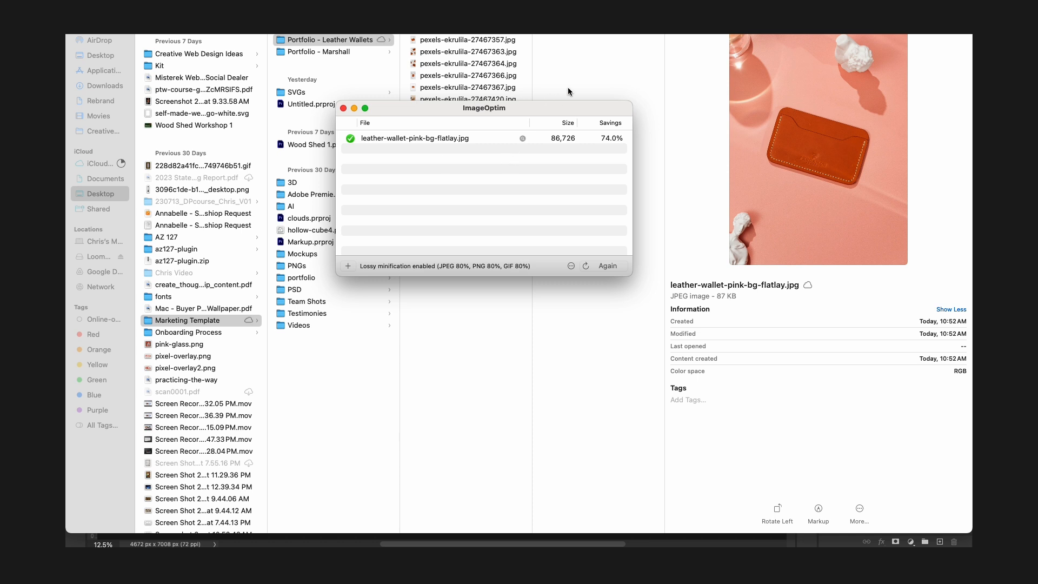
Preview the compressed leather-wallet-pink-bg-flatlay.jpg in Quick Look to check its image quality.
left_click(590, 77)
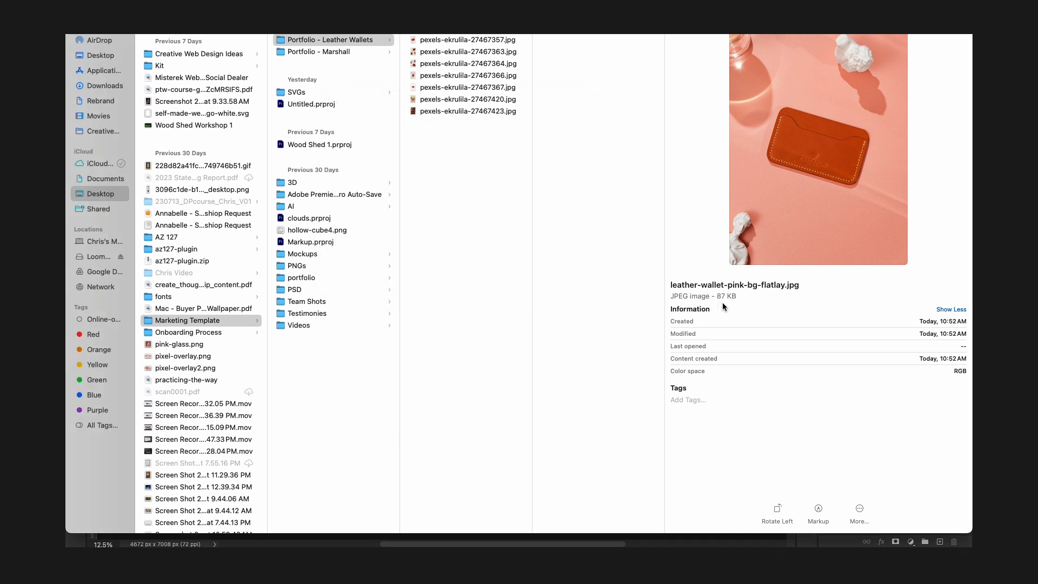
left_click_drag(716, 296, 808, 295)
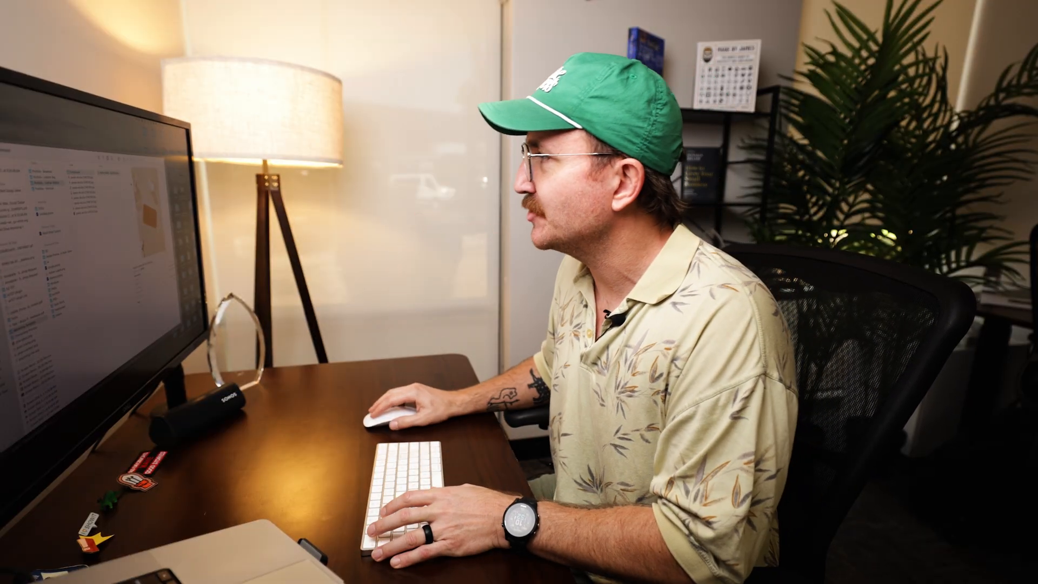
key("space")
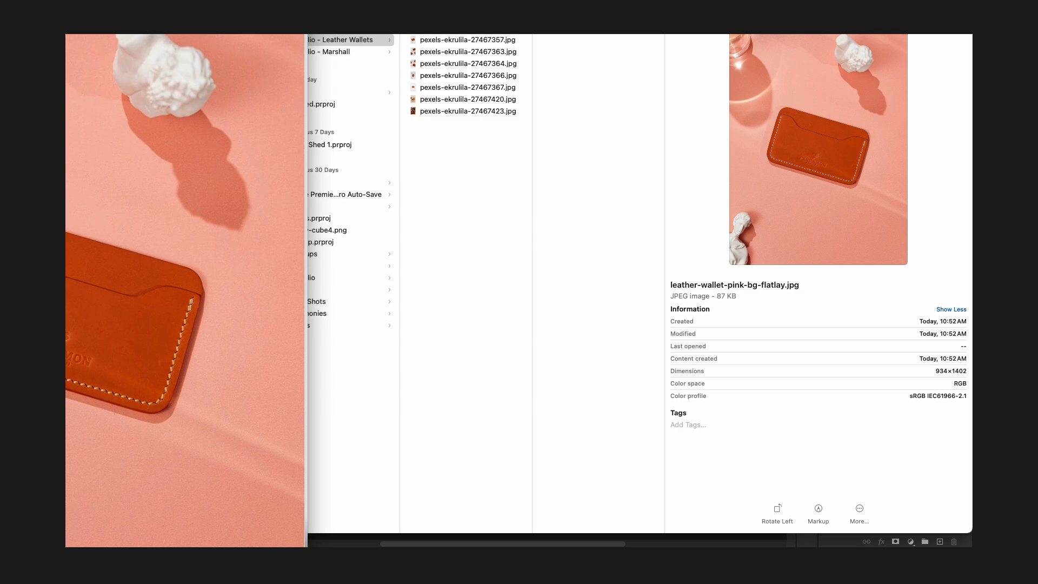
key("space")
key("space")
left_click_drag(66, 141, 300, 174)
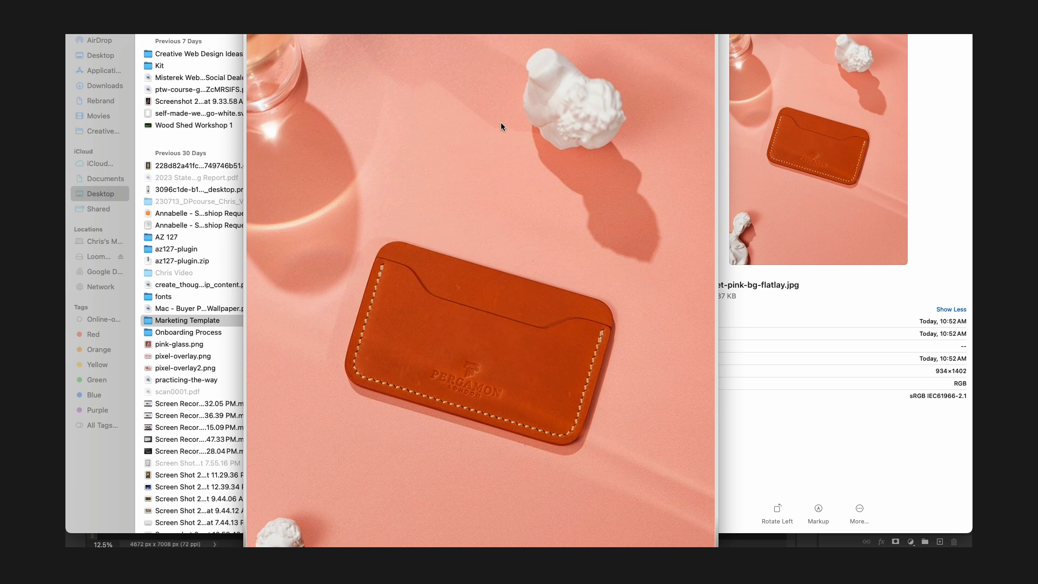
key("space")
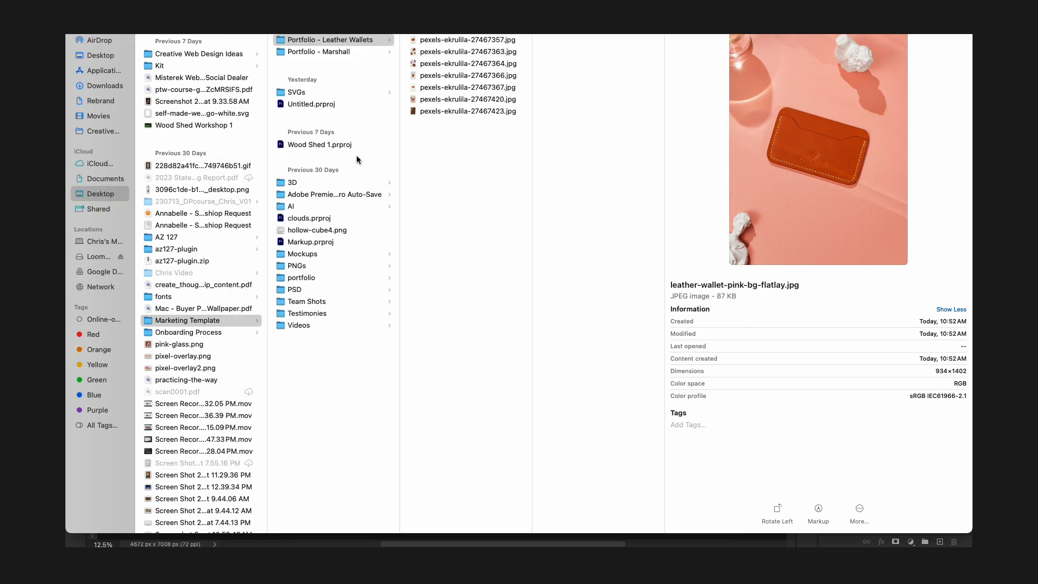
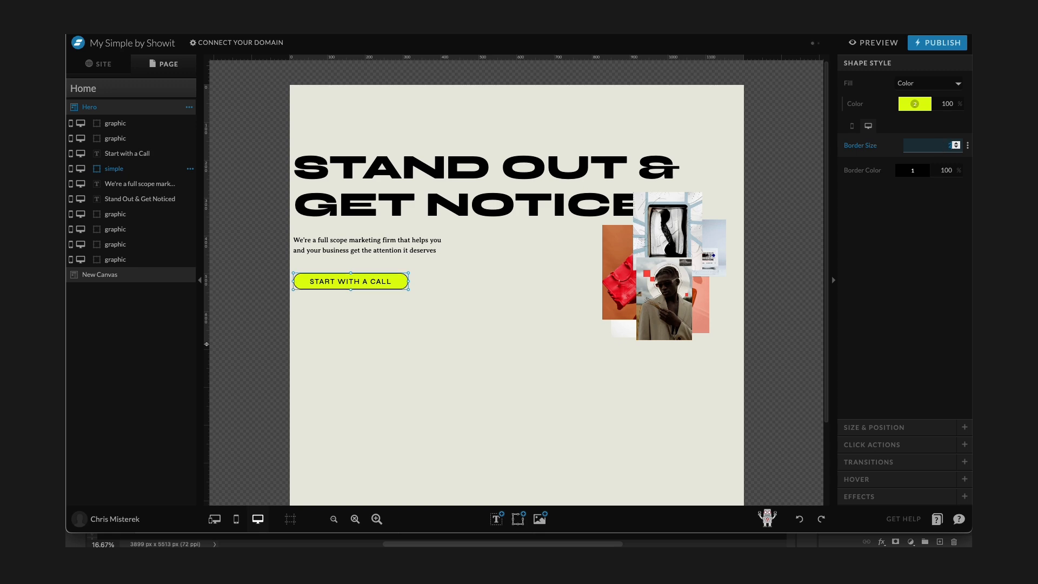
Select the call-to-action button's text and shape together and move the button up slightly.
left_click(513, 291)
left_click(366, 288)
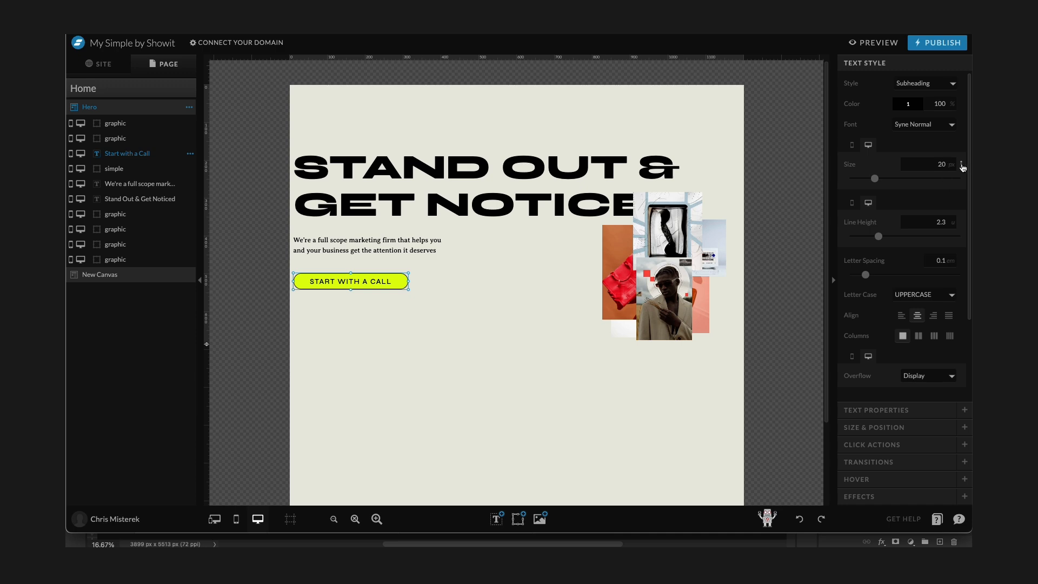
left_click(870, 165)
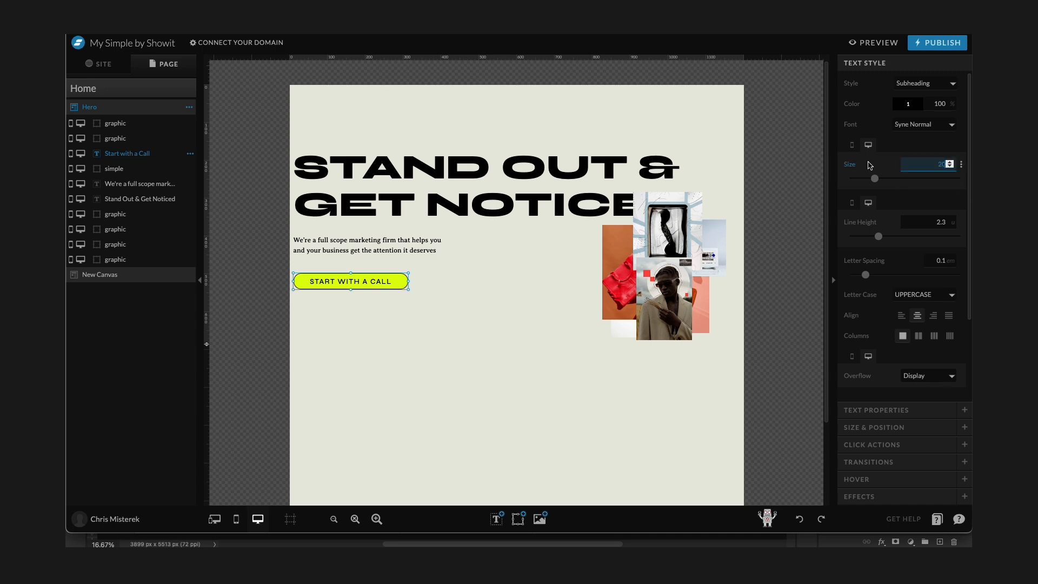
left_click(129, 170)
left_click(954, 162)
left_click(369, 276, "shift")
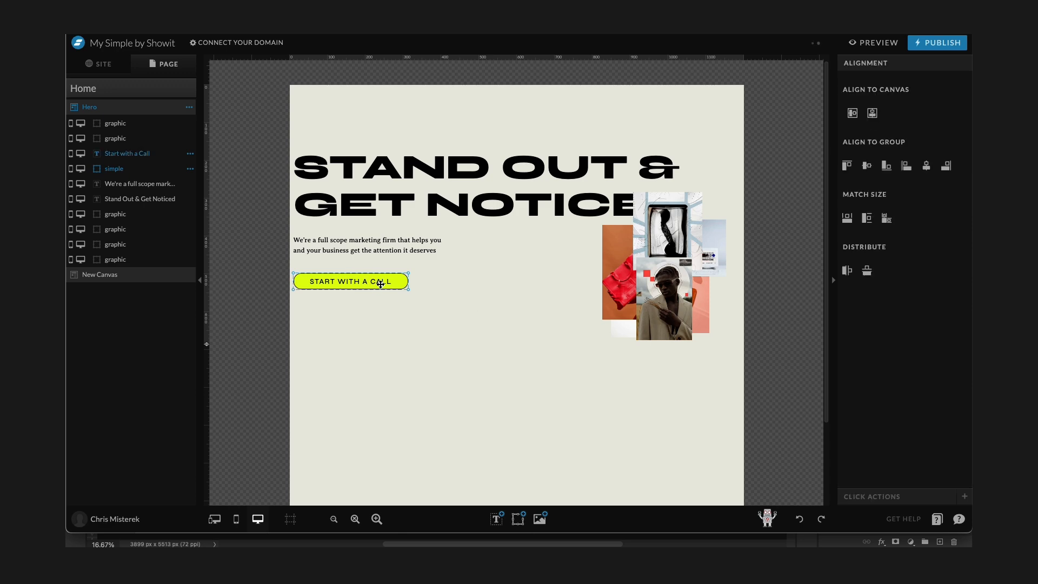
left_click_drag(378, 283, 381, 271)
Move the intro paragraph and the STAND OUT & GET NOTICED headline up to tighten the text block.
left_click(388, 251)
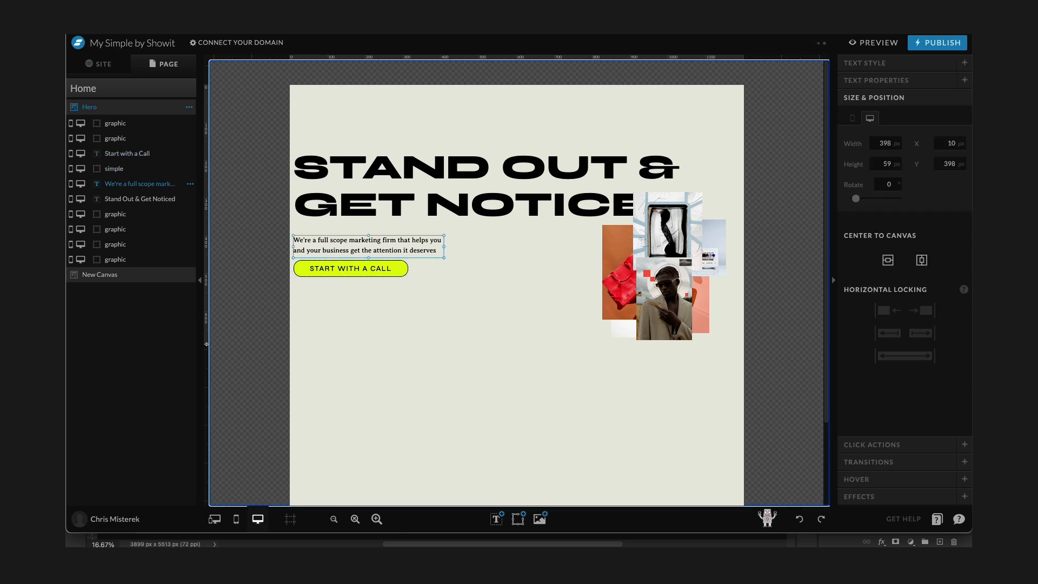
left_click(876, 69)
left_click_drag(344, 257, 352, 232)
mouse_move(376, 174)
left_mouse_down()
mouse_move(368, 179)
mouse_move(374, 154)
left_mouse_up()
Select all the collage images, scale them up and shift the group toward the canvas's right edge.
left_click_drag(733, 332, 604, 239)
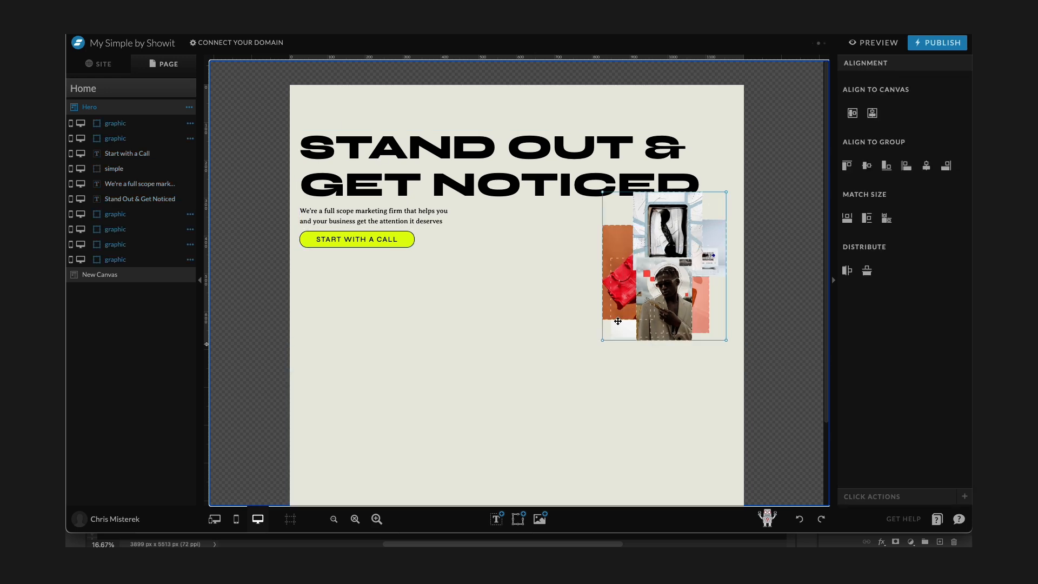
left_click_drag(603, 341, 569, 349)
left_click_drag(716, 246, 783, 259)
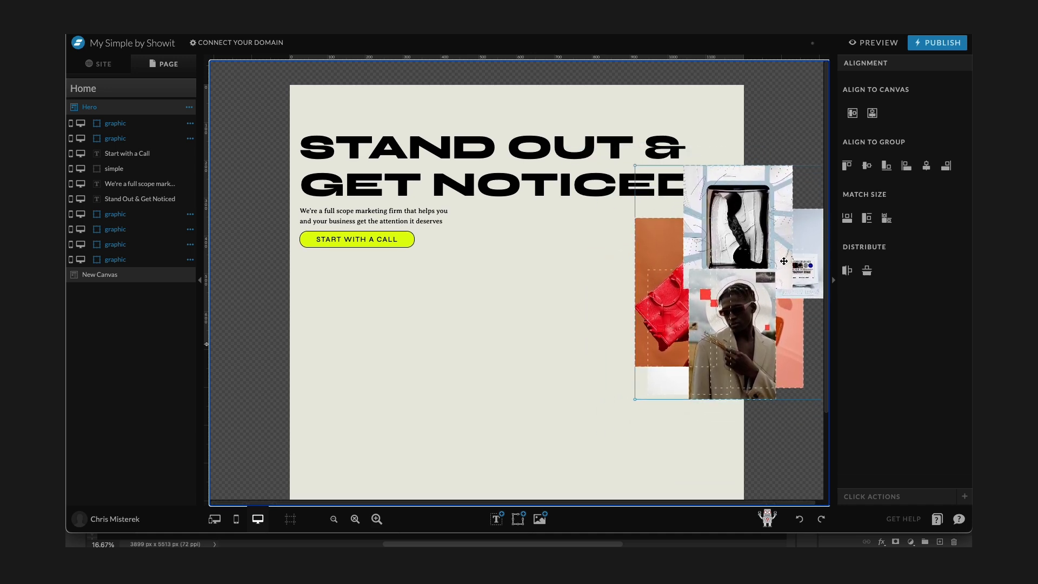
Move the graphic layers below the text layers in the stack and nudge the collage upward.
left_click_drag(119, 139, 131, 213)
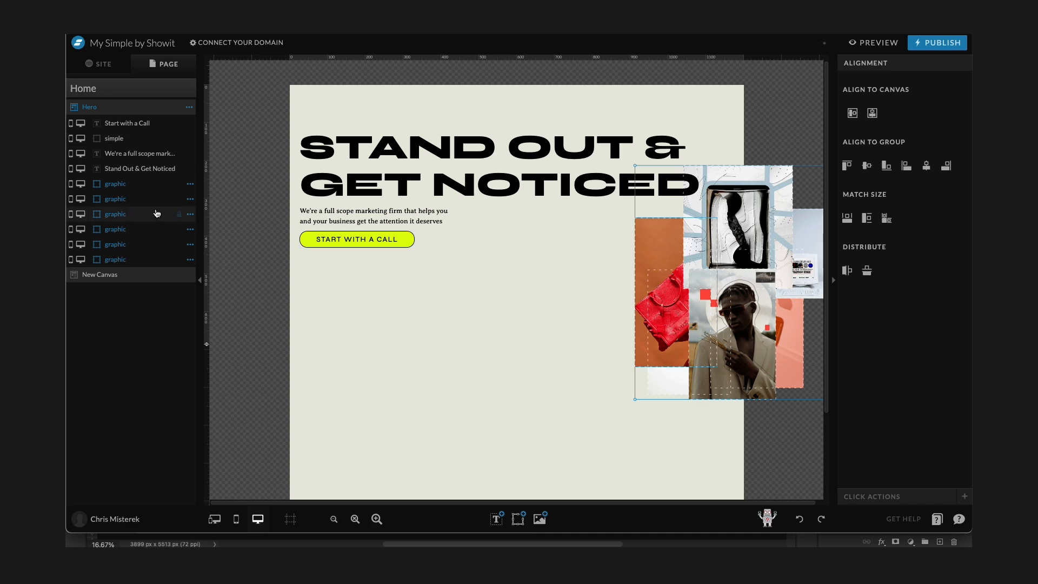
left_click(531, 265)
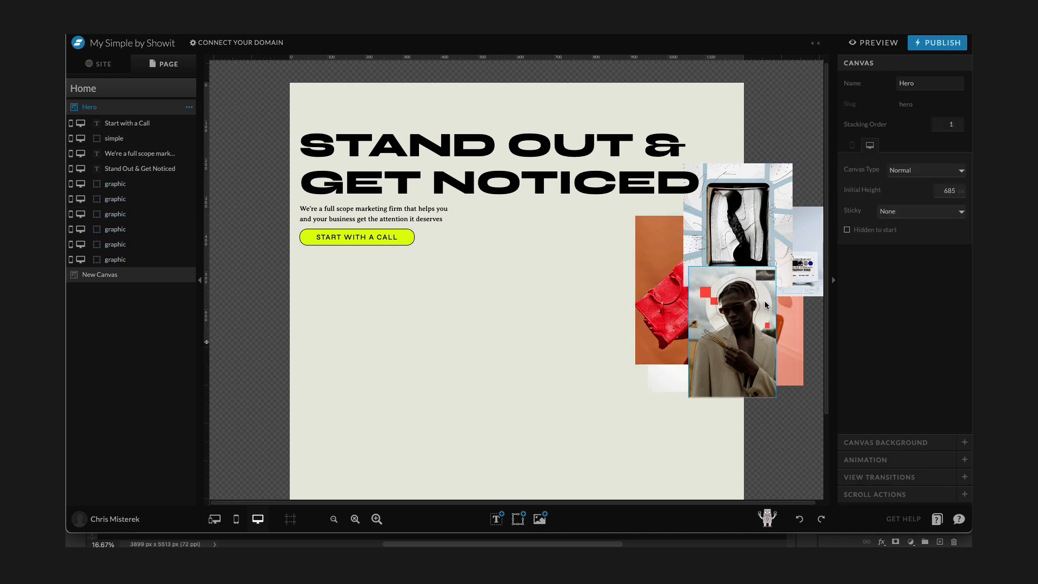
left_click_drag(581, 234, 771, 332)
left_click(584, 323)
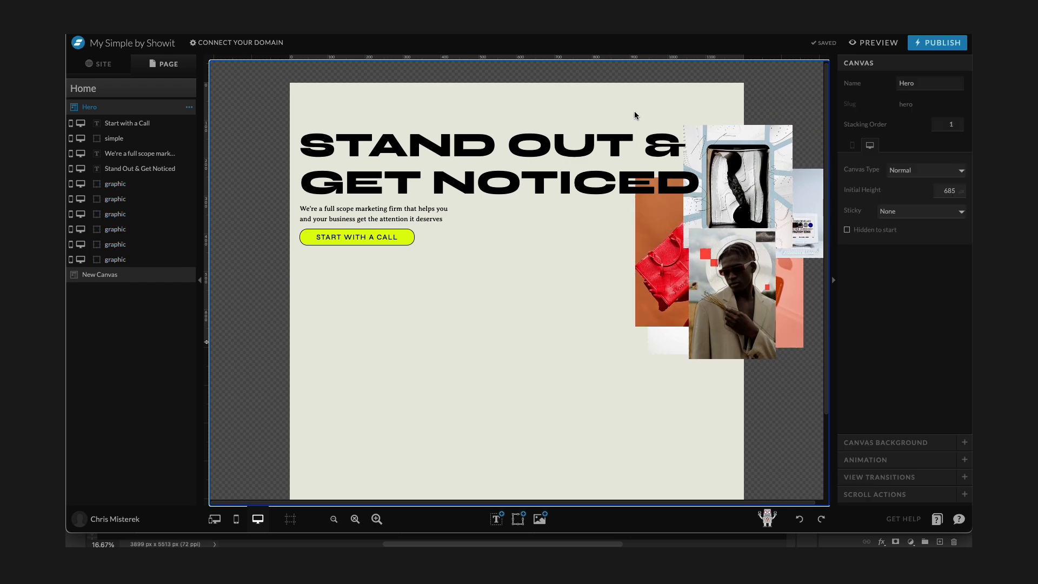
Preview the desktop hero section and scroll through it before returning to the editor.
scroll(635, 109, "down", 1)
left_click(874, 42)
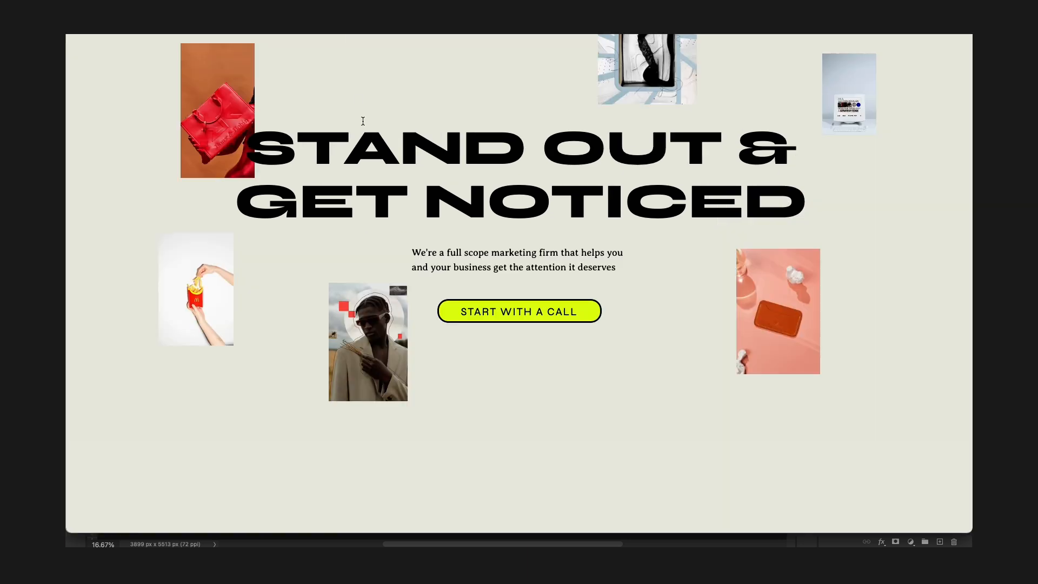
scroll(363, 122, "down", 1)
scroll(587, 183, "down", 3)
scroll(587, 183, "up", 3)
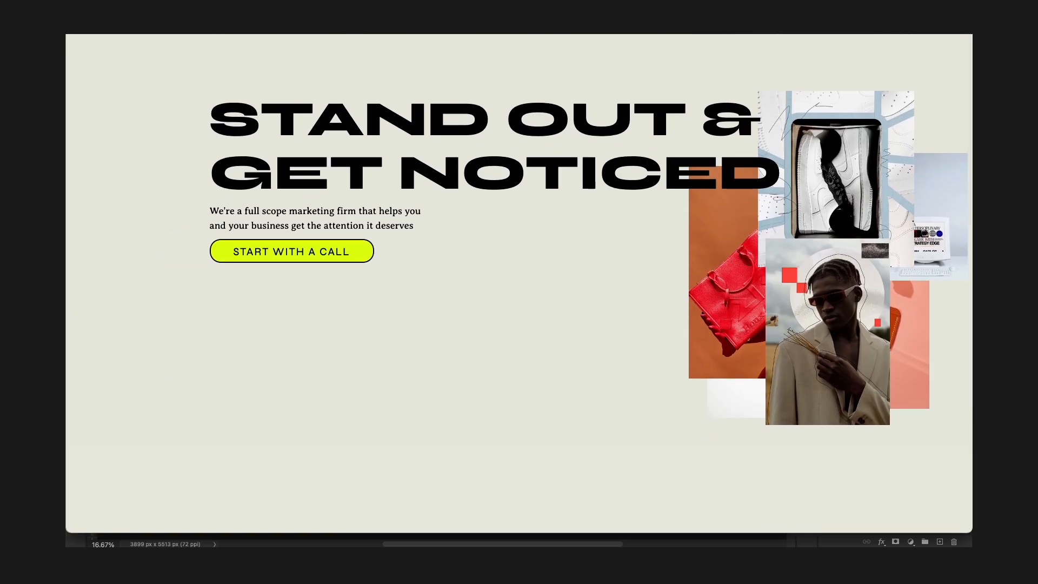
left_click(259, 35)
left_click(464, 38)
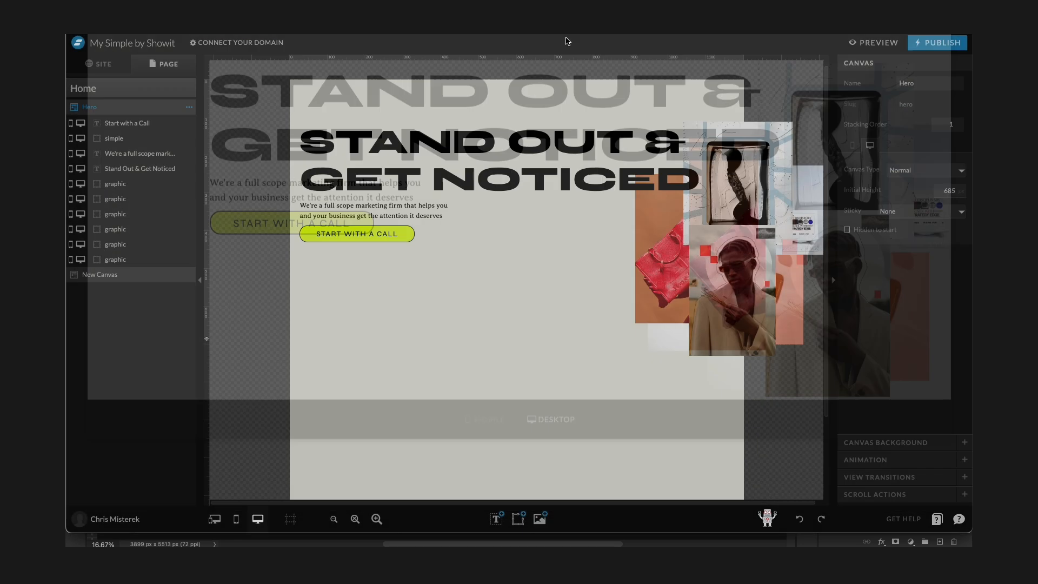
Select the collage images and move them up toward the top of the hero canvas.
left_click_drag(818, 358, 634, 173)
left_click_drag(750, 256, 753, 225)
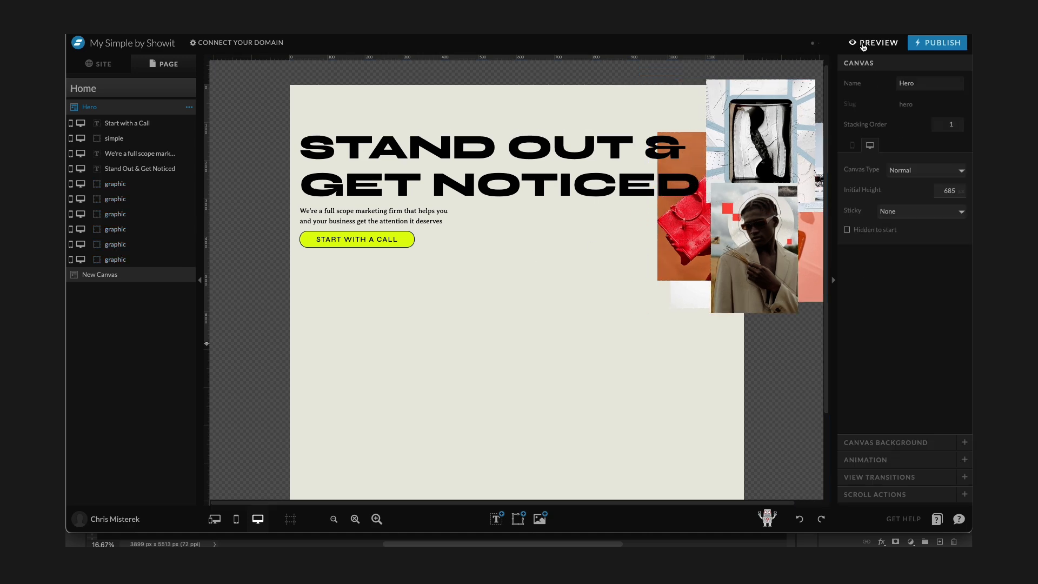
Preview the updated desktop hero layout.
left_click(874, 42)
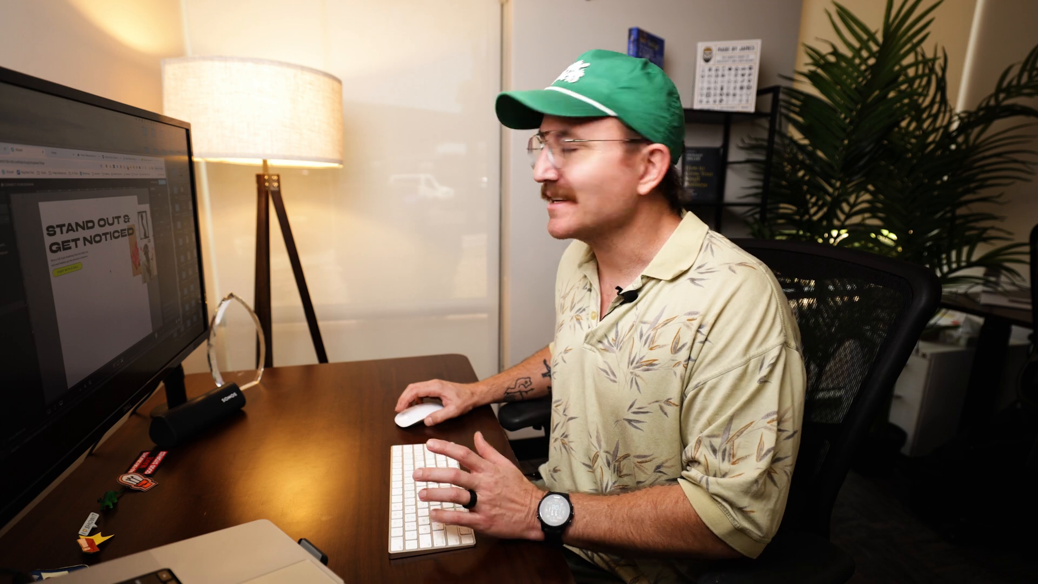
key("super+p")
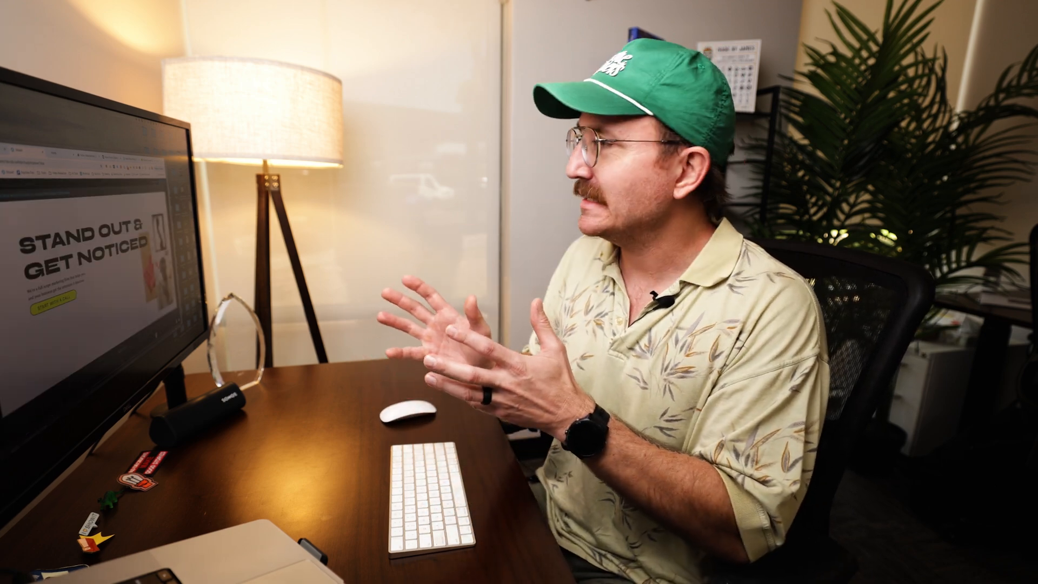
key("super+p")
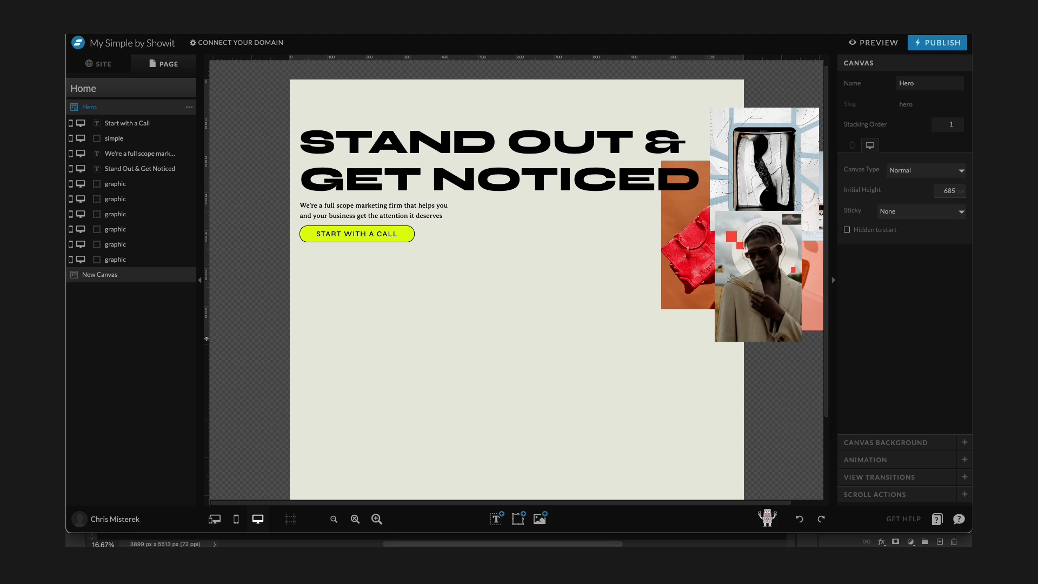
key("super+p")
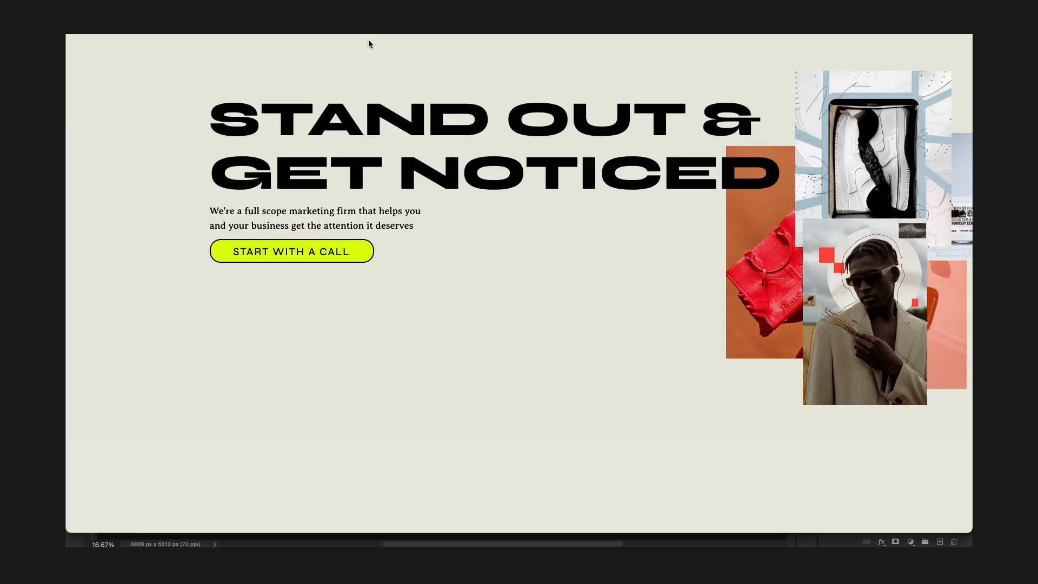
left_click_drag(969, 44, 530, 103)
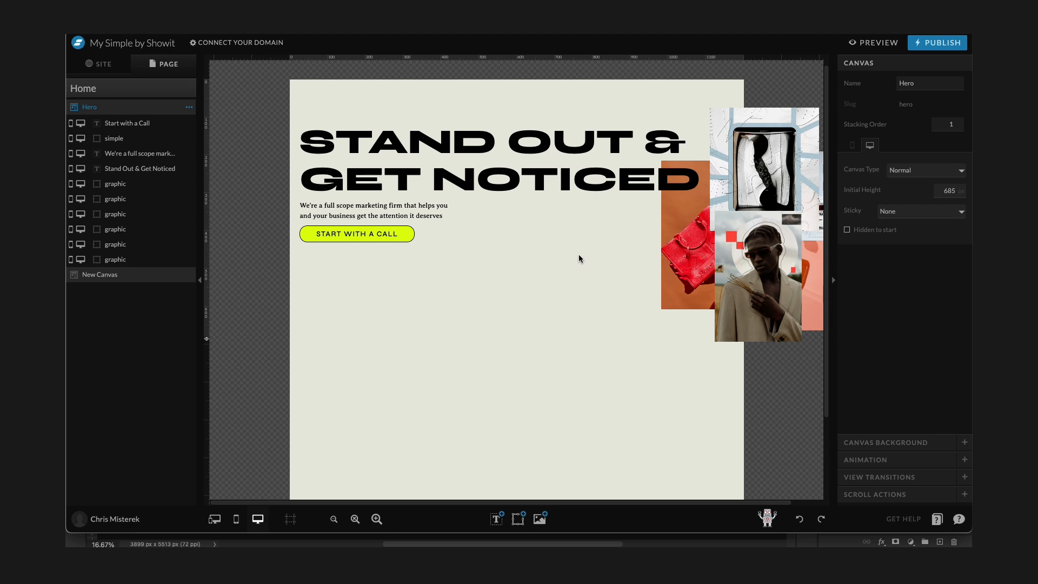
In mobile view, select the collage images, scale them down and move them below the button.
left_click(236, 519)
left_click_drag(604, 424, 306, 344)
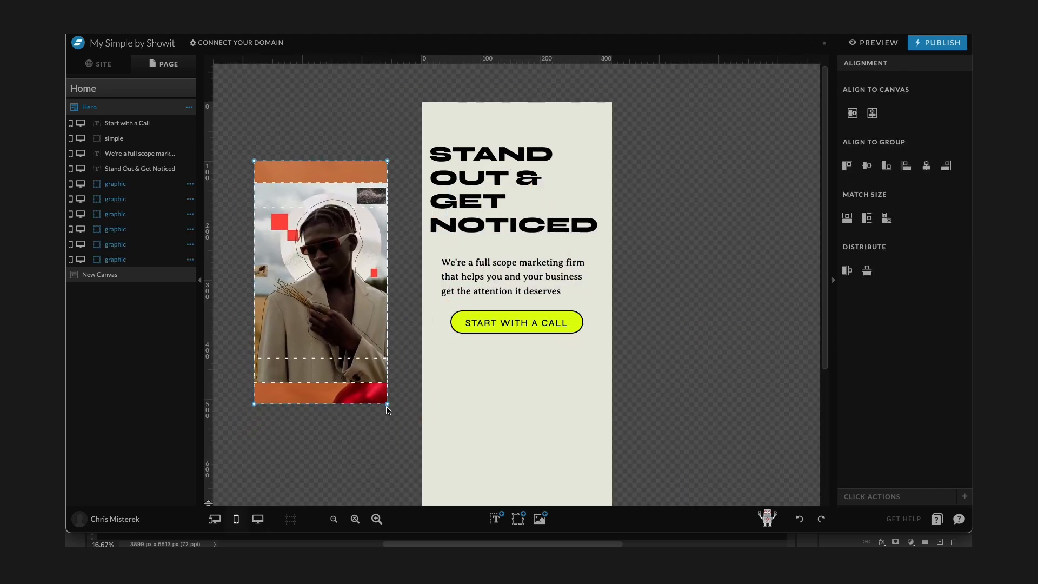
left_click_drag(388, 405, 353, 339)
left_click_drag(347, 284, 539, 406)
Spread the individual collage images into a cluster beneath the mobile button.
left_click(543, 375)
left_click_drag(561, 372, 536, 418)
left_click_drag(560, 495, 458, 444)
left_click_drag(543, 438, 543, 461)
left_click_drag(545, 385, 595, 374)
left_click_drag(500, 395, 466, 390)
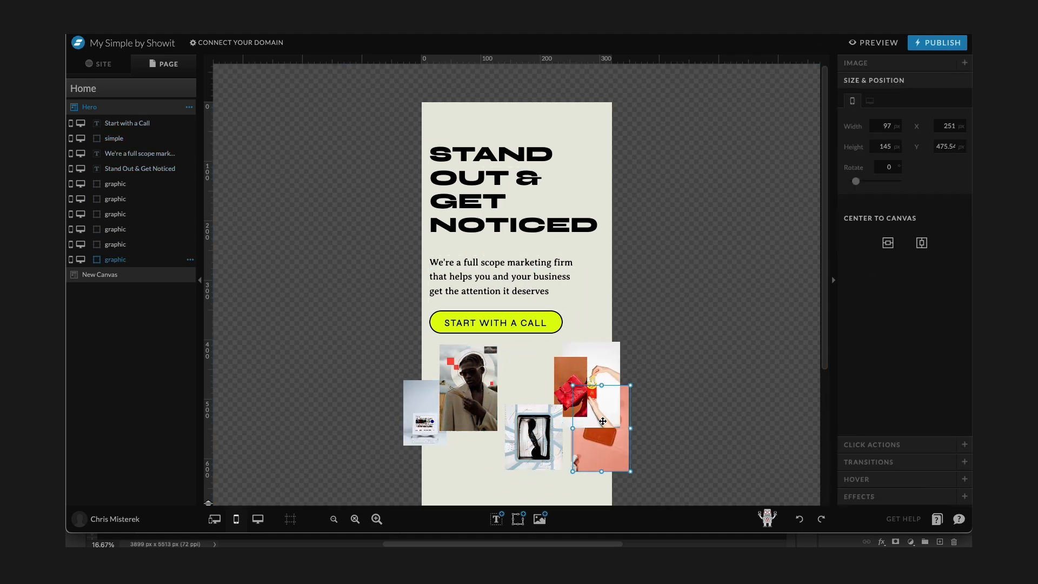
Rearrange the shoe, pink and red bag photos to tighten the mobile collage.
left_click_drag(535, 441, 533, 394)
left_click_drag(612, 427, 609, 385)
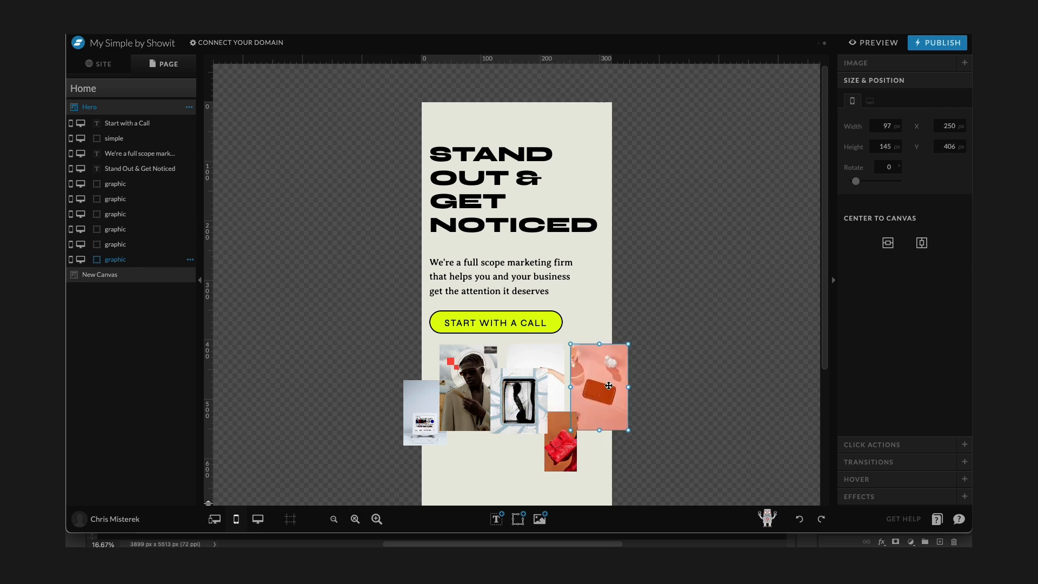
left_click_drag(579, 412, 596, 379)
left_click_drag(525, 401, 508, 425)
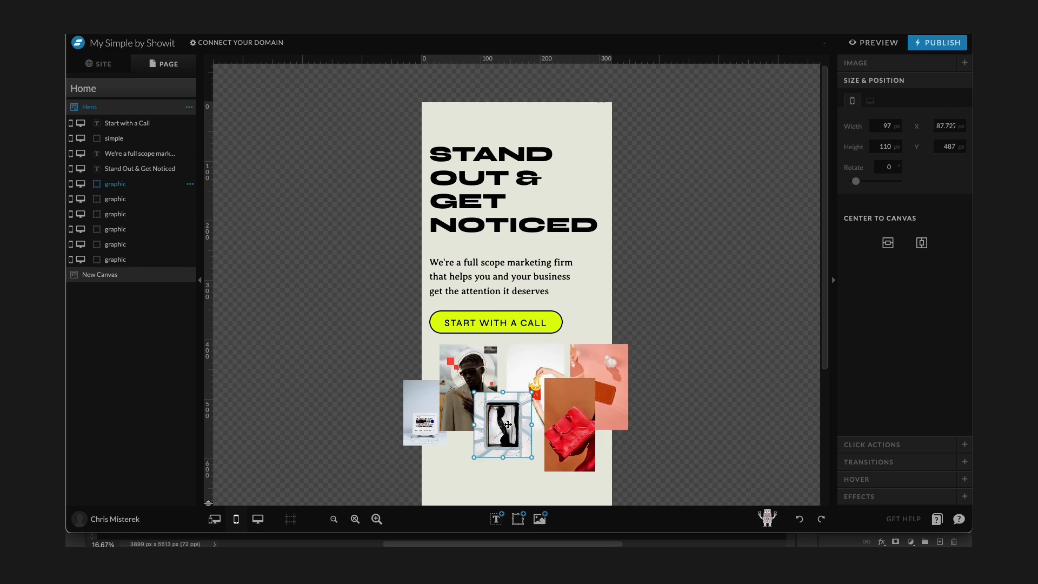
left_click(698, 443)
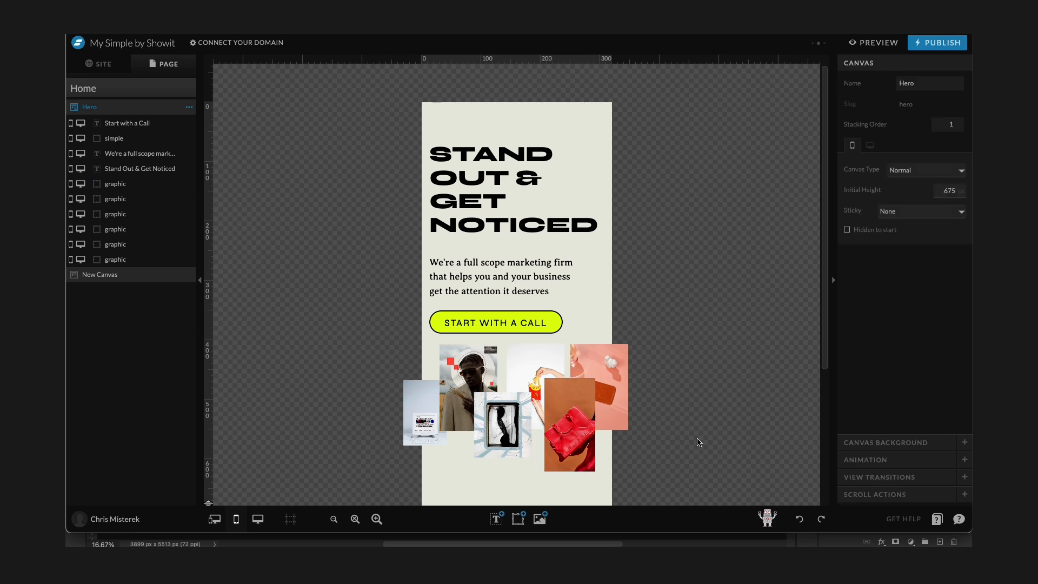
Select the whole mobile collage and nudge it down slightly.
left_click_drag(671, 467, 400, 341)
mouse_move(537, 377)
left_mouse_down()
mouse_move(538, 315)
mouse_move(538, 383)
left_mouse_up()
left_click(649, 367)
scroll(650, 391, "down", 1)
scroll(649, 391, "up", 1)
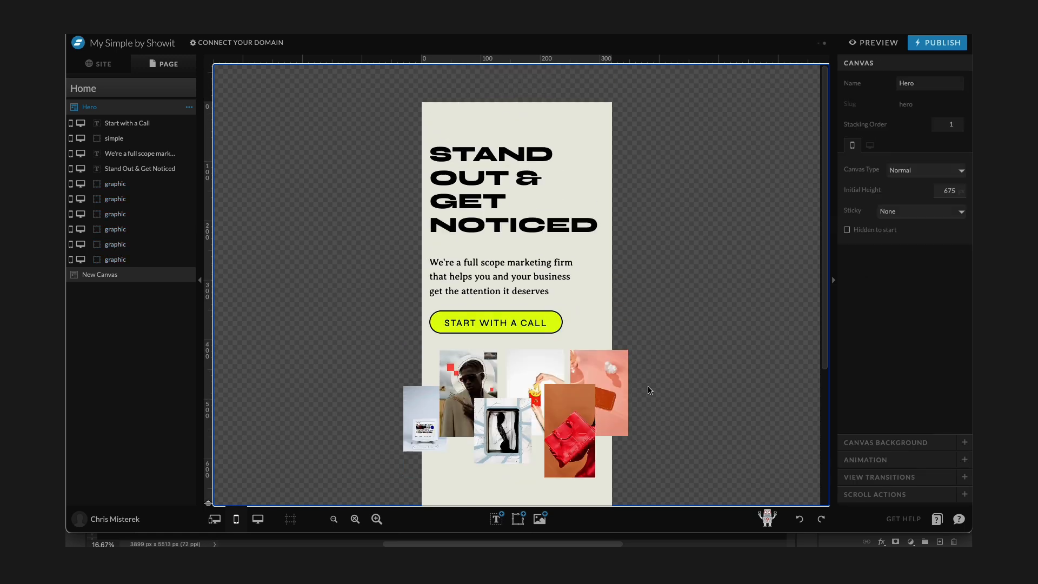
In desktop view, select the headline, paragraph and button and align them to the canvas center.
left_click(258, 519)
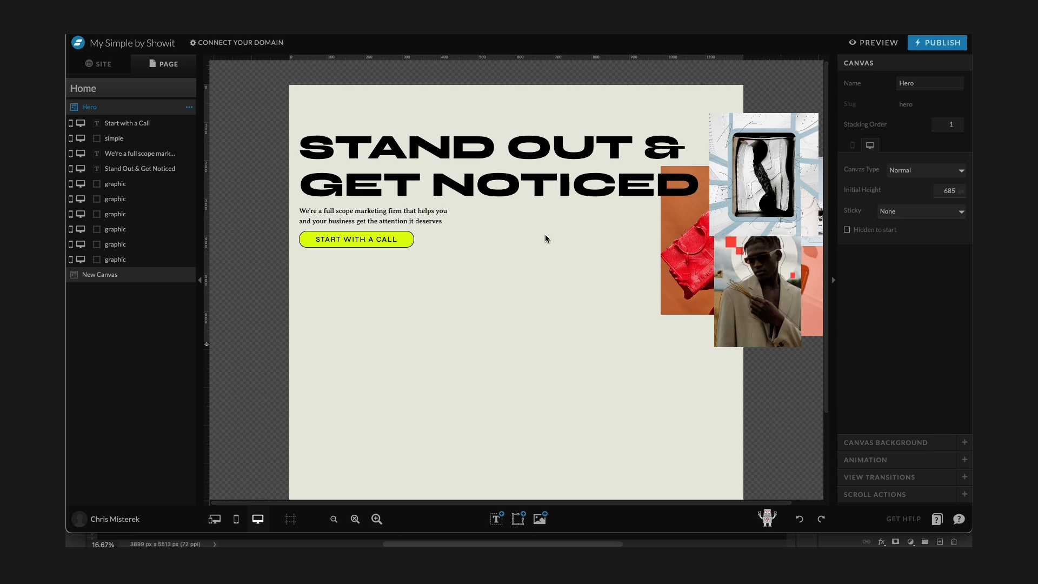
scroll(545, 235, "down", 1)
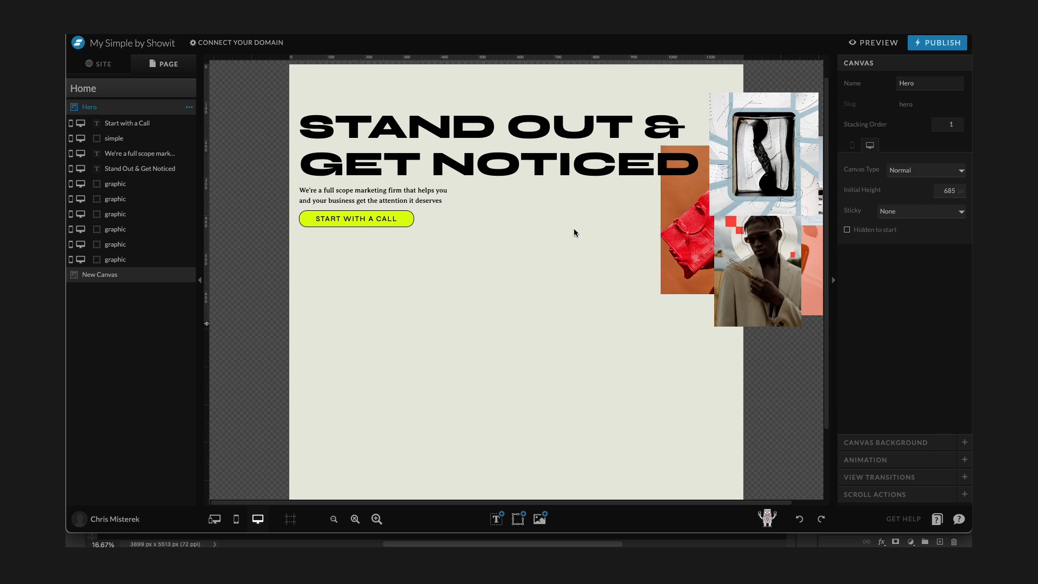
scroll(503, 280, "up", 1)
left_click_drag(494, 283, 408, 126)
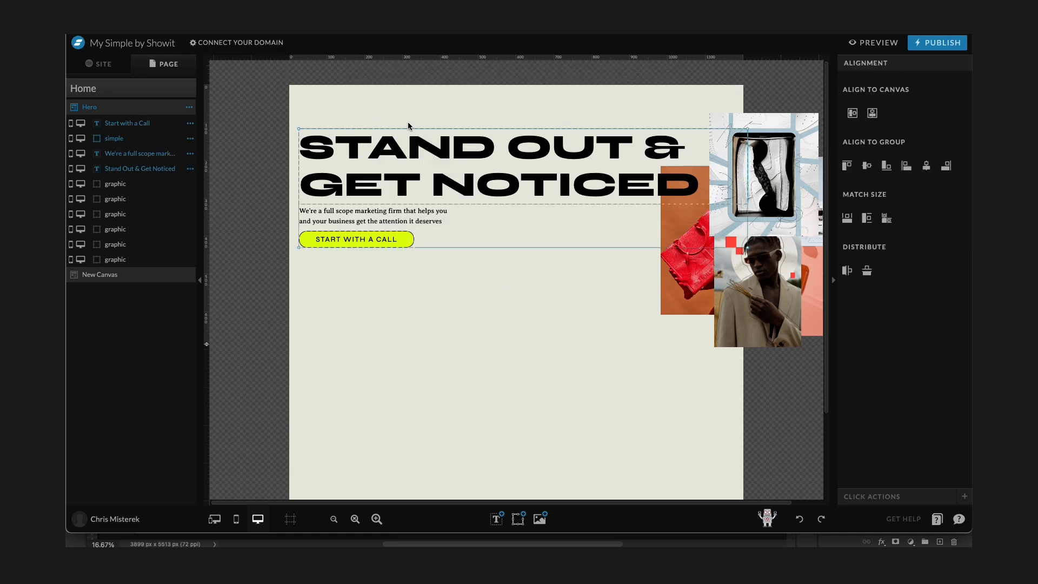
left_click(852, 114)
left_click(530, 136)
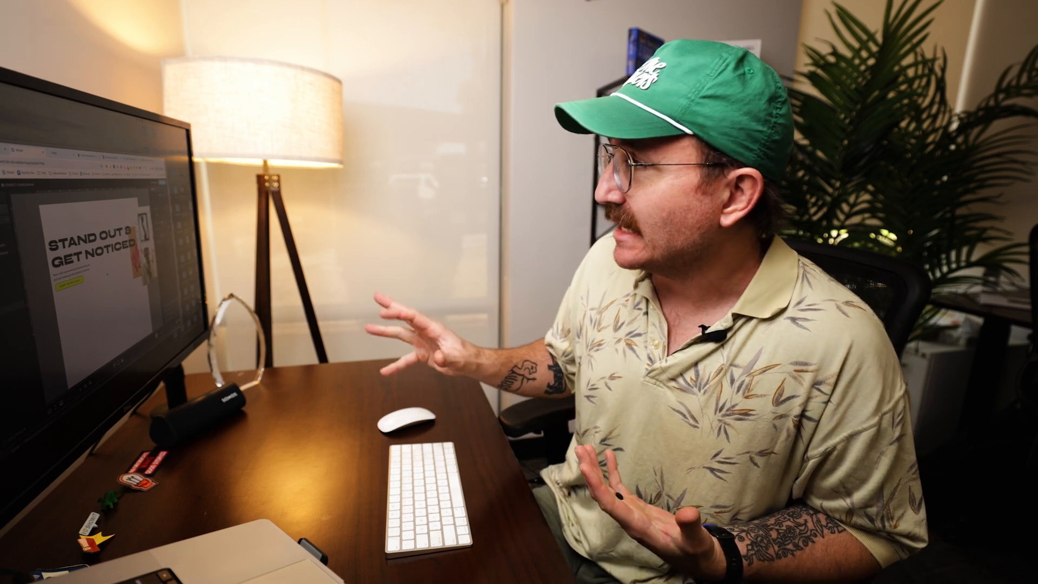
Open a new browser tab and browse the Maxibestof web design inspiration feed.
key("super+t")
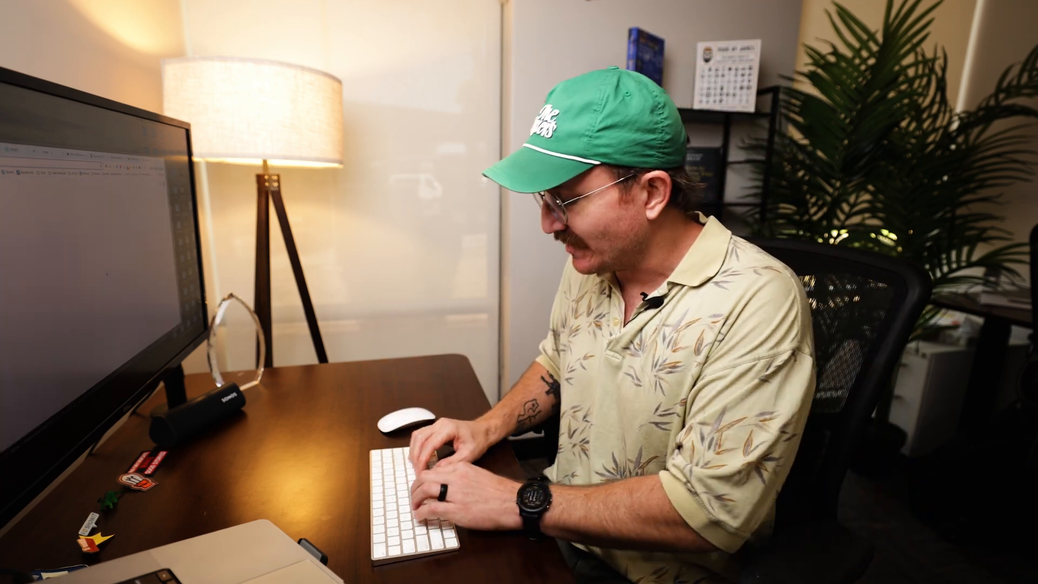
type("dri")
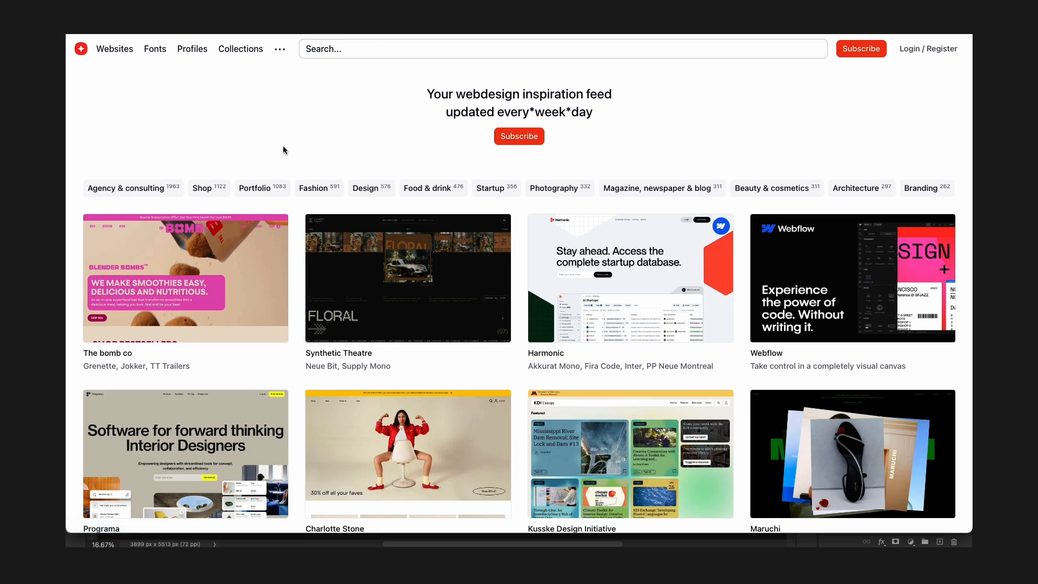
scroll(285, 148, "down", 5)
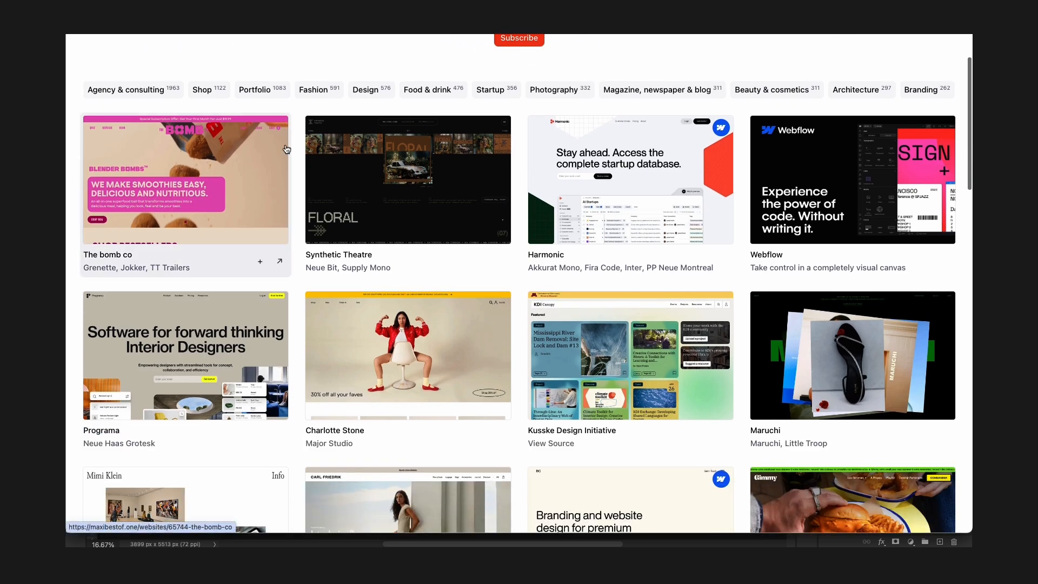
scroll(287, 149, "down", 8)
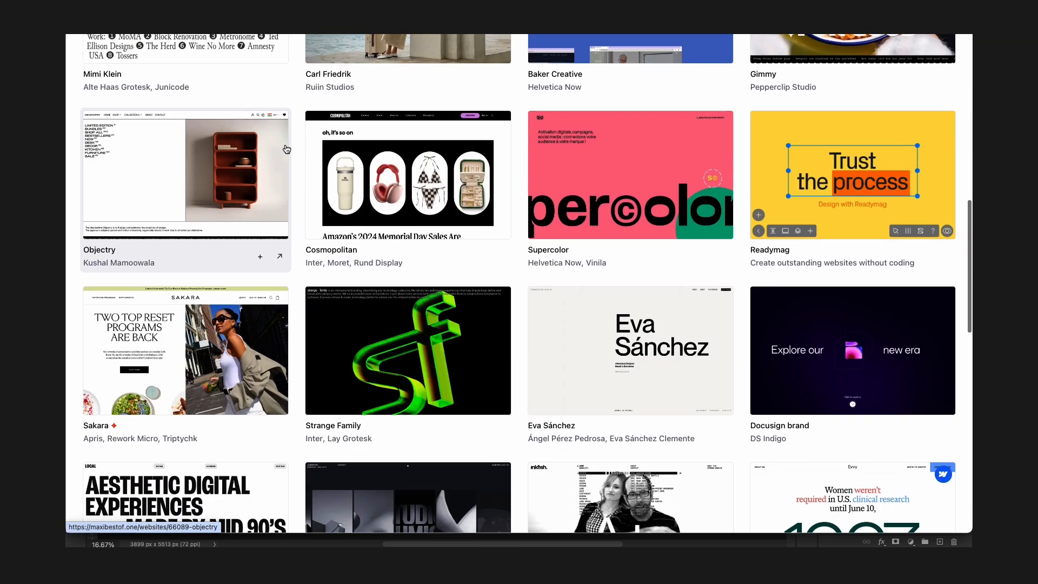
scroll(287, 149, "down", 12)
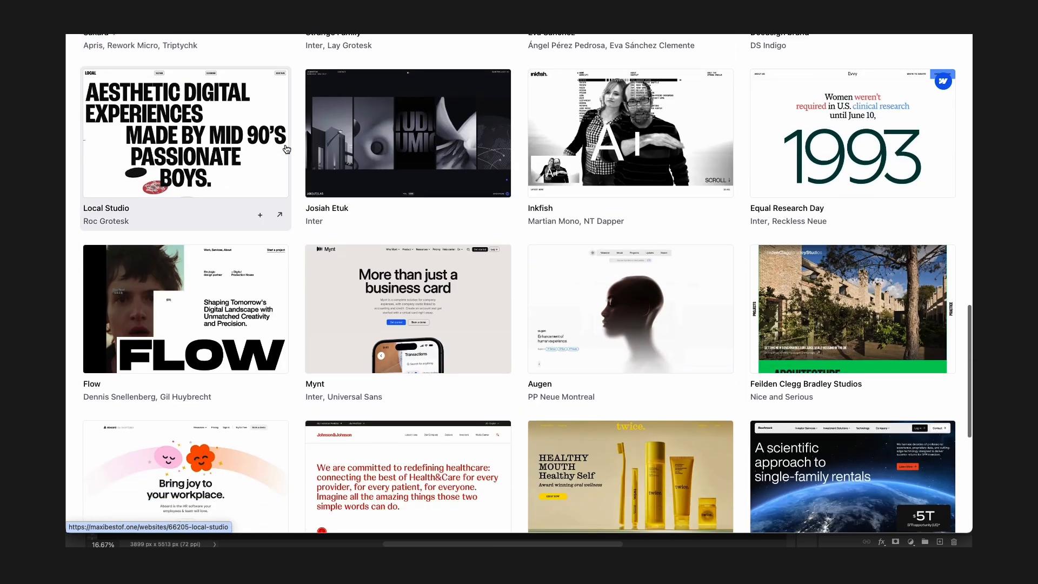
scroll(286, 149, "down", 2)
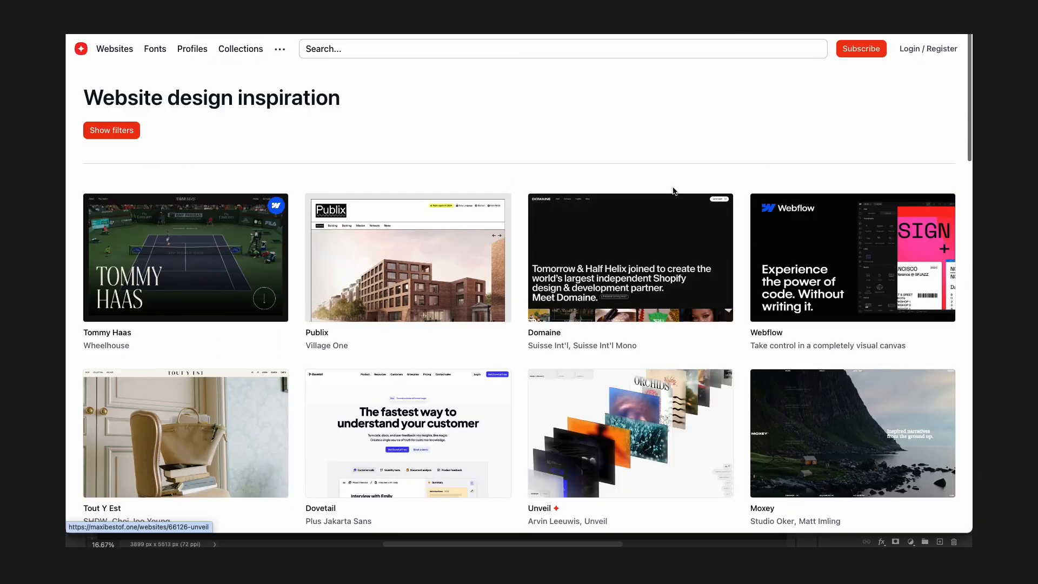
scroll(670, 192, "down", 6)
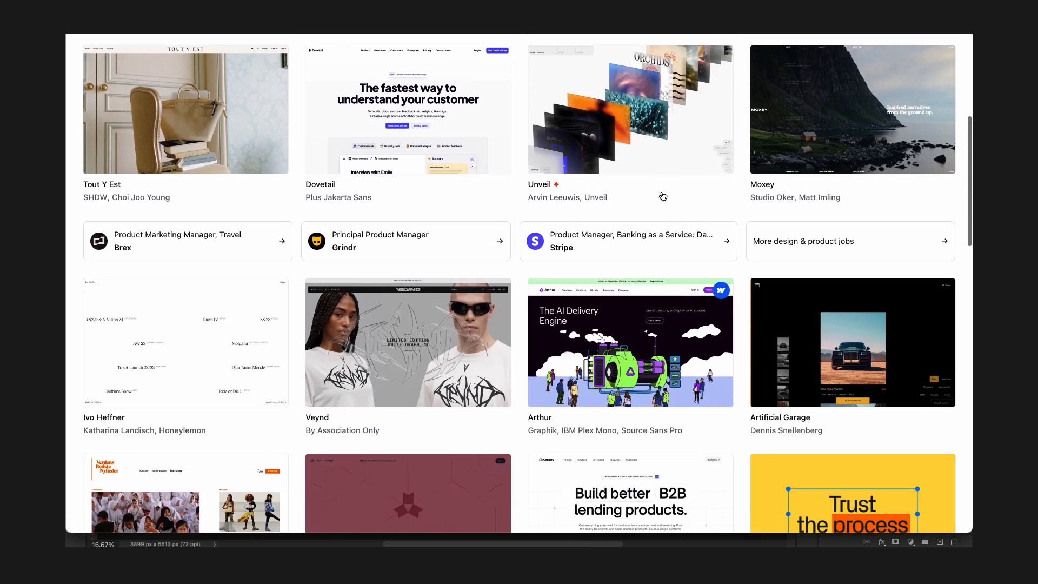
Scroll through the inspiration feed's next pages and move on to page 4.
scroll(663, 196, "down", 8)
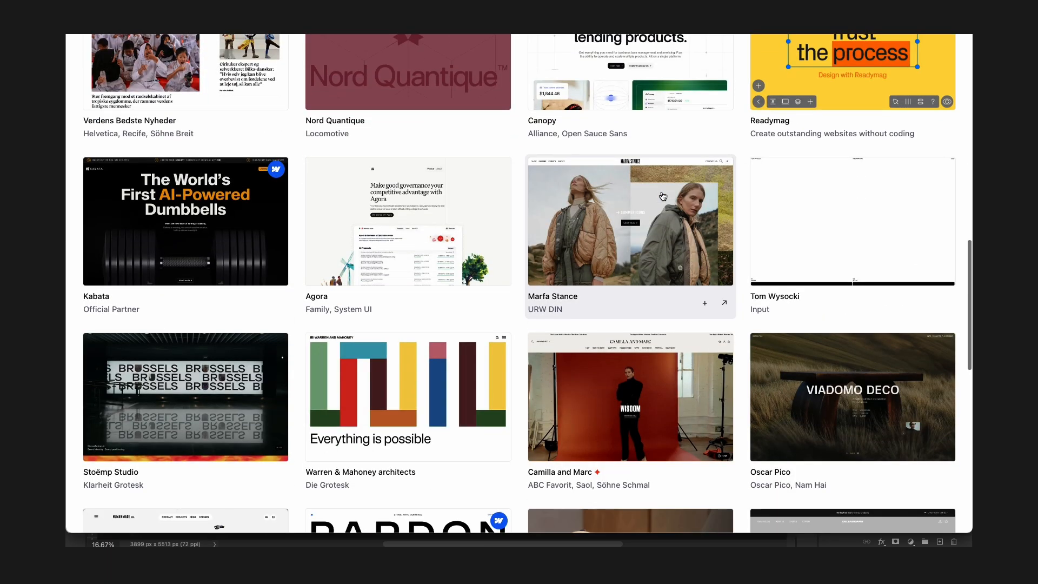
scroll(663, 196, "down", 8)
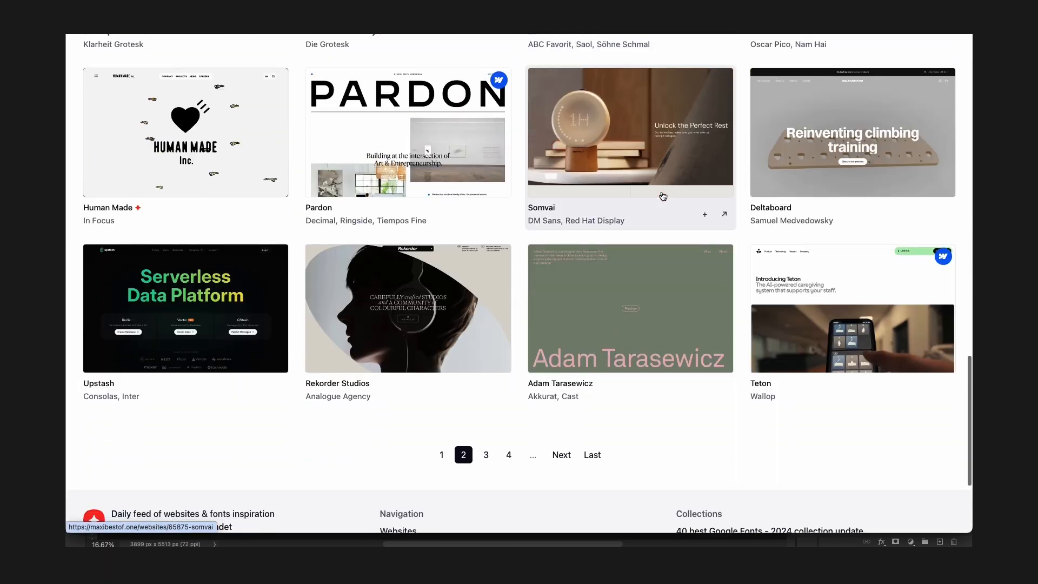
scroll(663, 196, "down", 3)
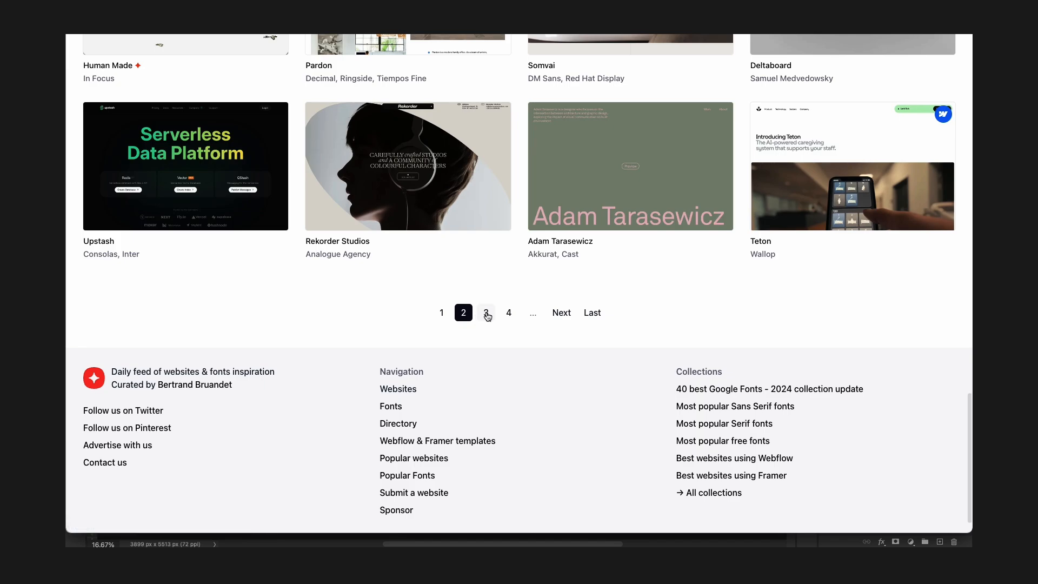
scroll(535, 262, "up", 20)
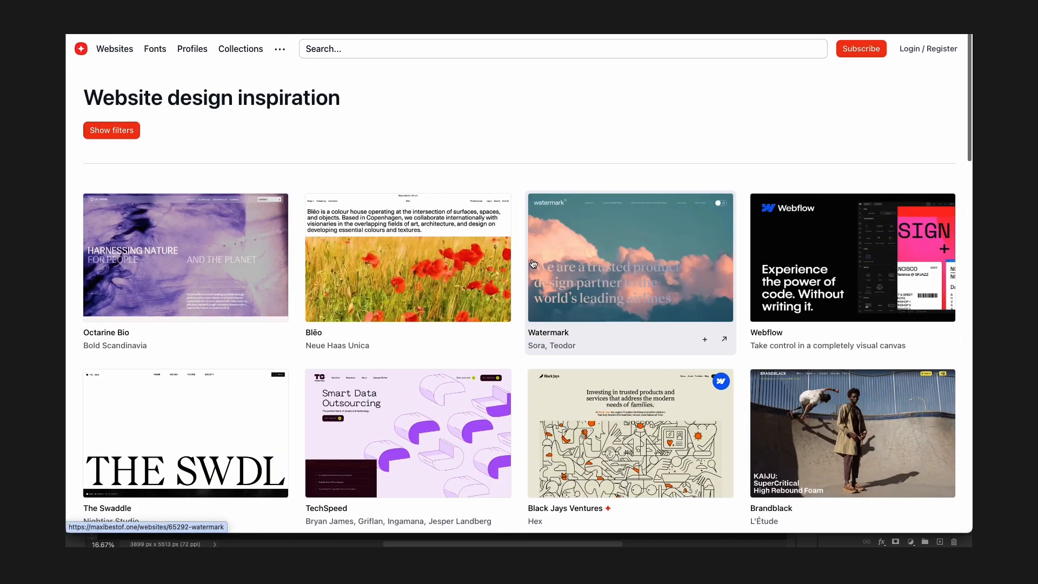
scroll(534, 263, "down", 12)
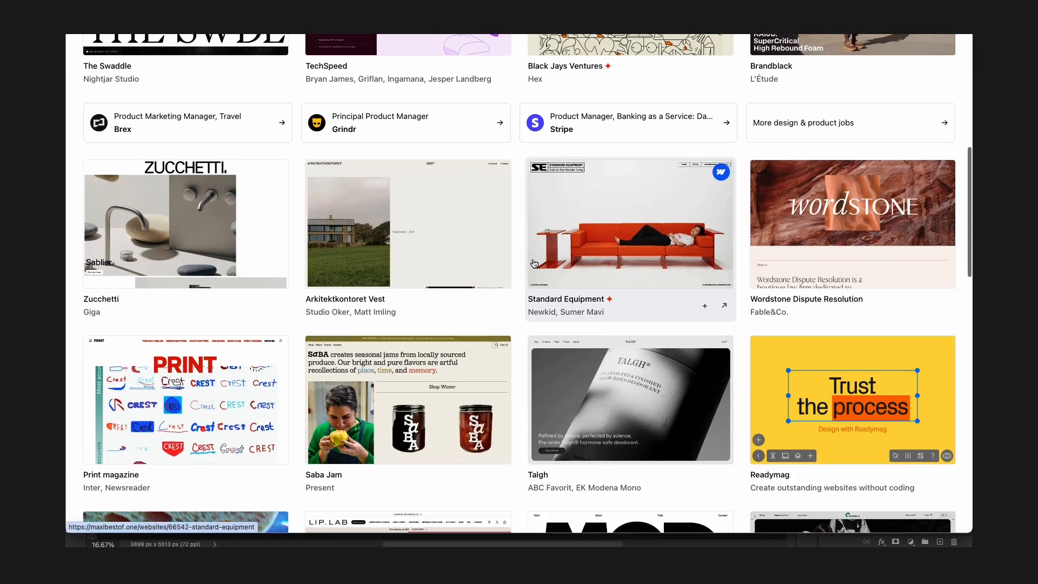
scroll(534, 263, "down", 4)
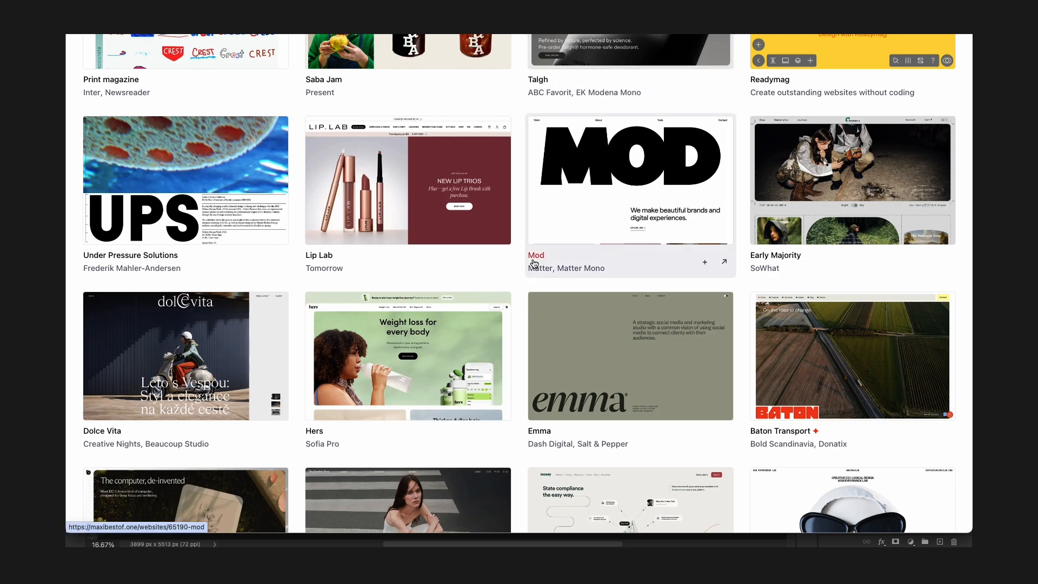
scroll(534, 264, "down", 8)
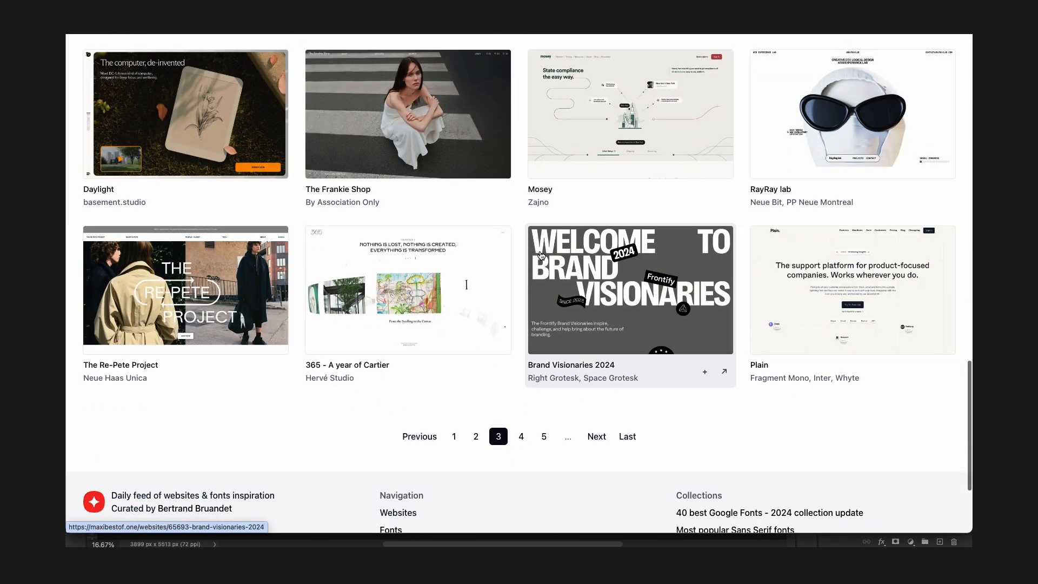
left_click(521, 436)
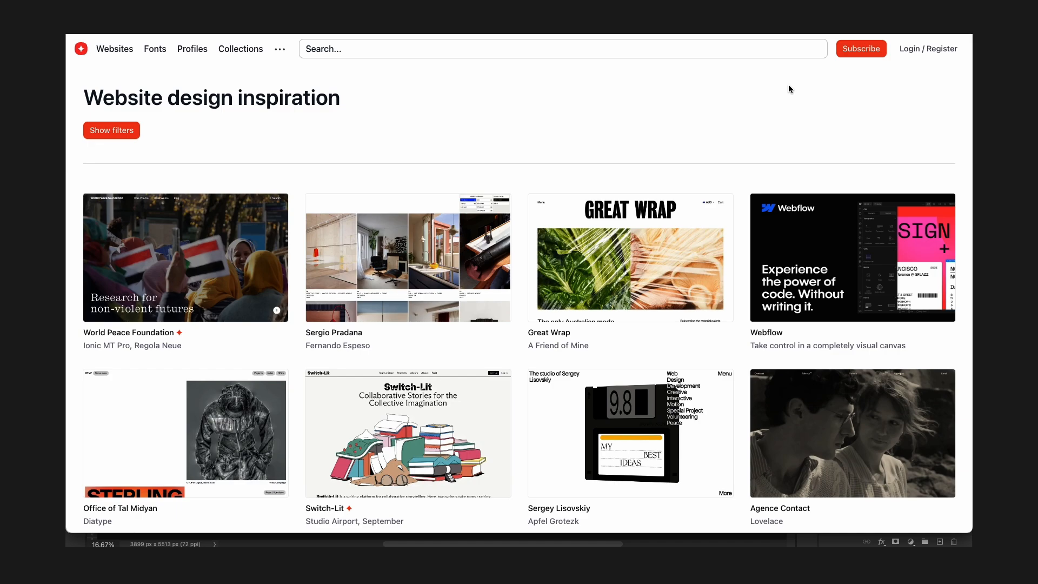
Browse page 4 of the feed and open page 5 to keep scanning website examples.
scroll(703, 125, "down", 10)
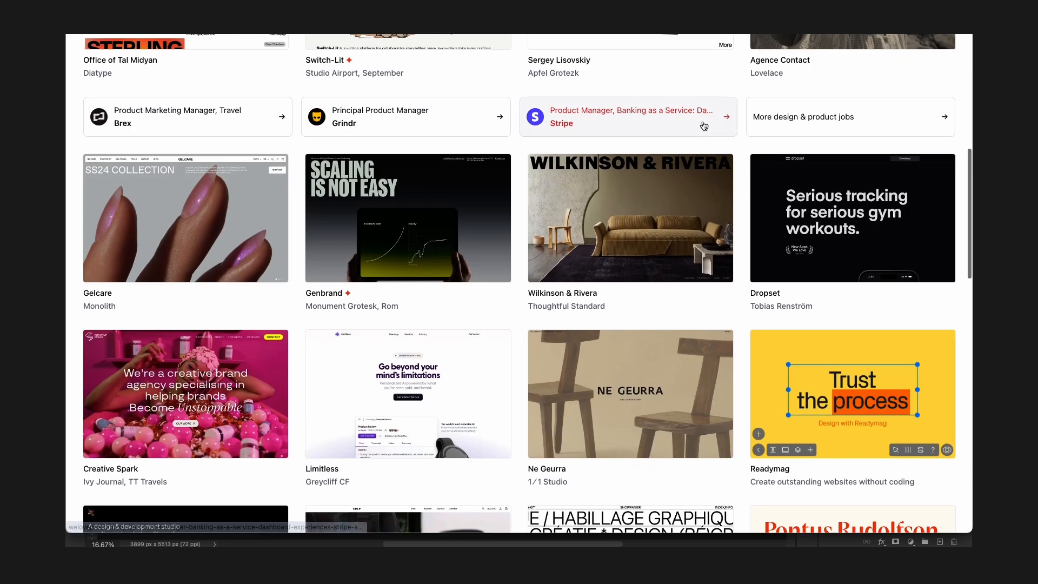
scroll(704, 126, "down", 10)
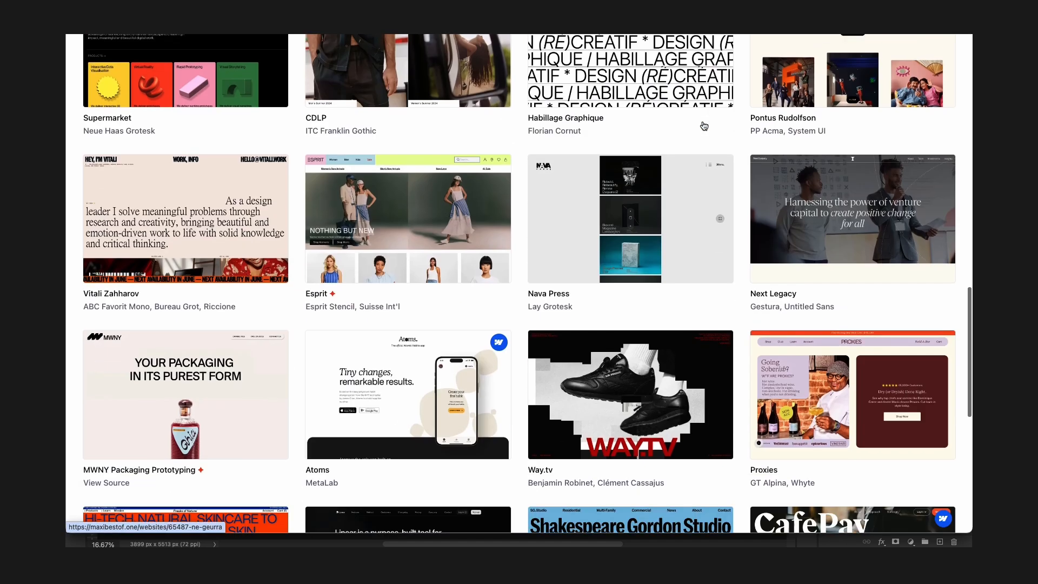
scroll(704, 130, "down", 2)
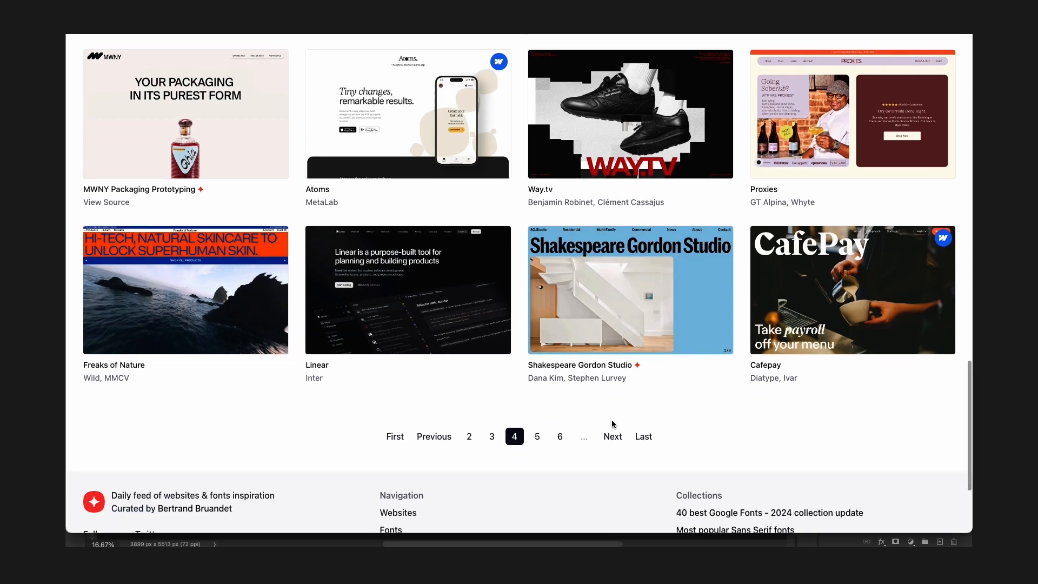
left_click(539, 437)
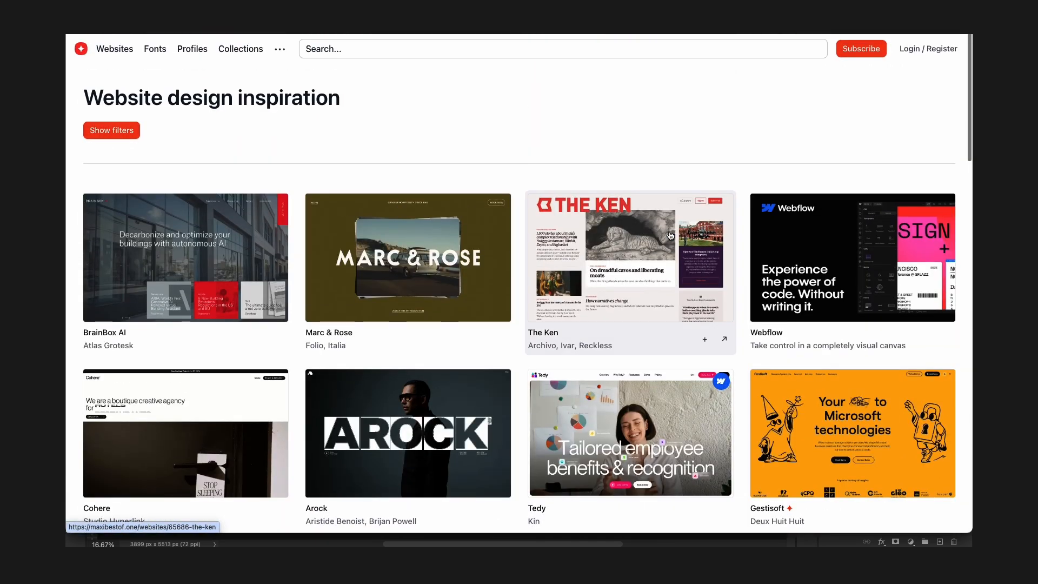
scroll(671, 236, "down", 8)
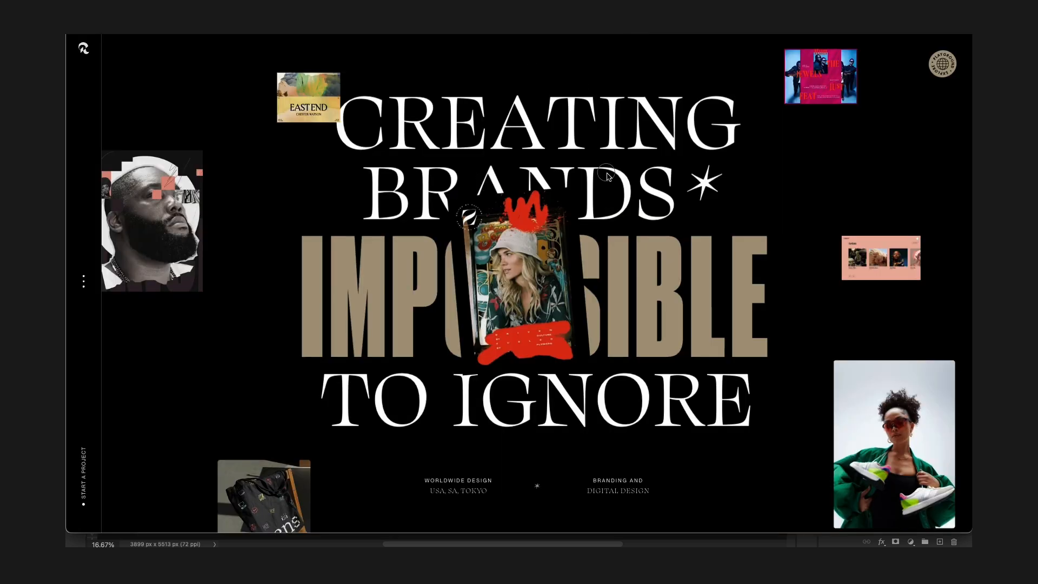
scroll(606, 176, "down", 5)
scroll(607, 176, "up", 5)
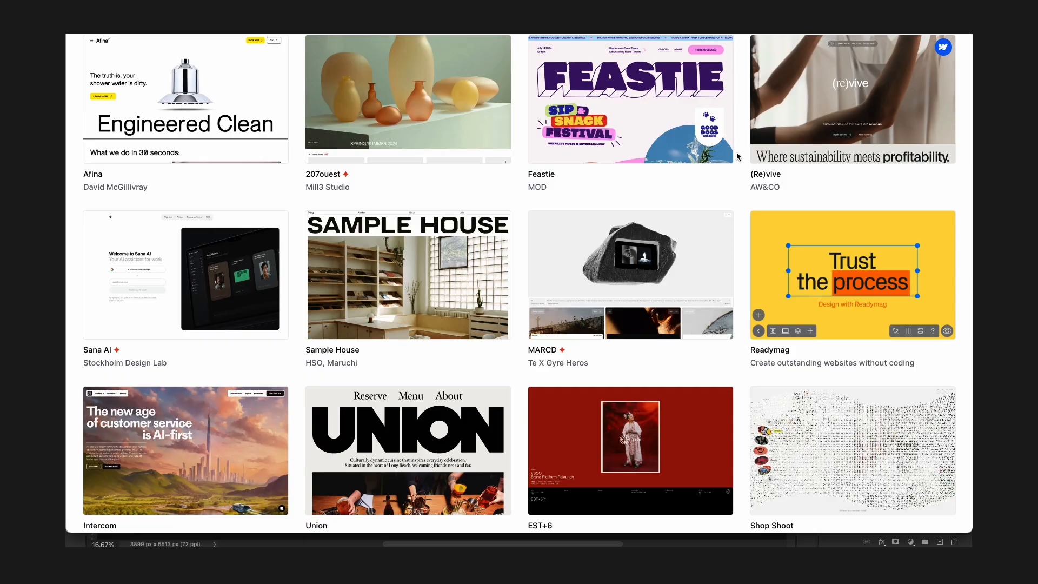
Go to page 6 of the feed and scroll through its website thumbnails.
scroll(736, 157, "down", 15)
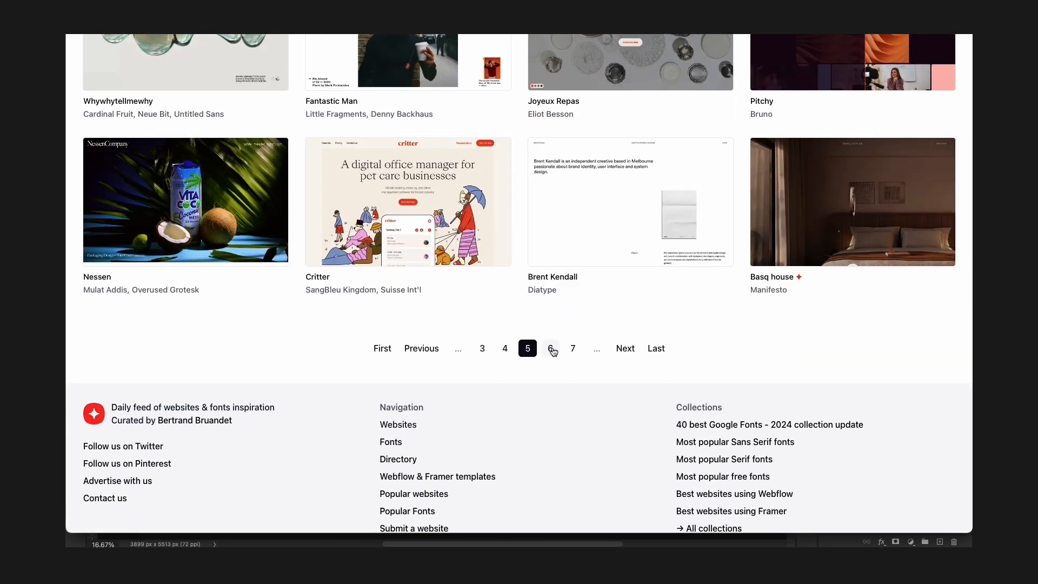
left_click(553, 351)
scroll(811, 217, "up", 15)
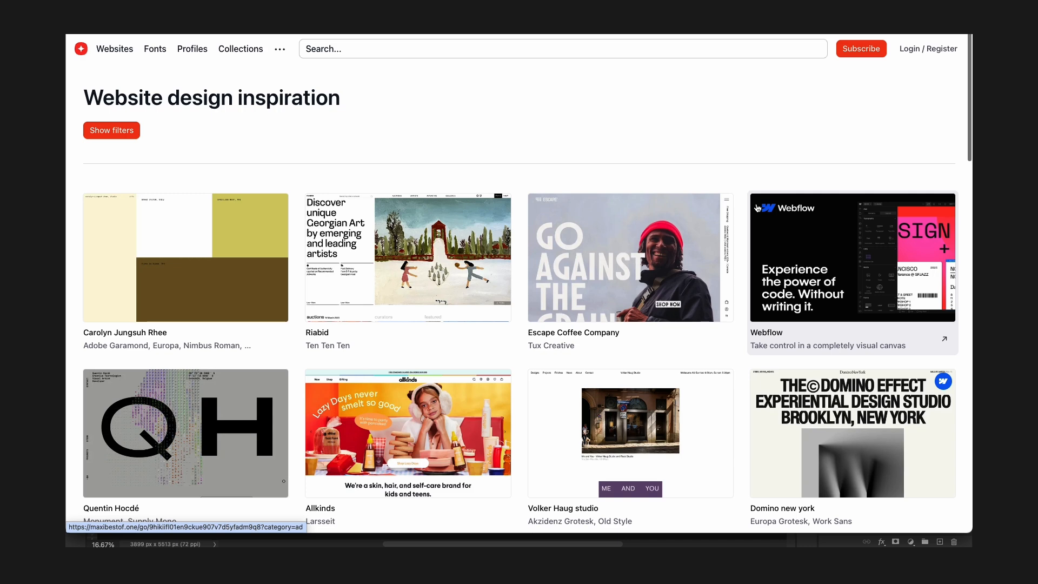
scroll(757, 208, "down", 5)
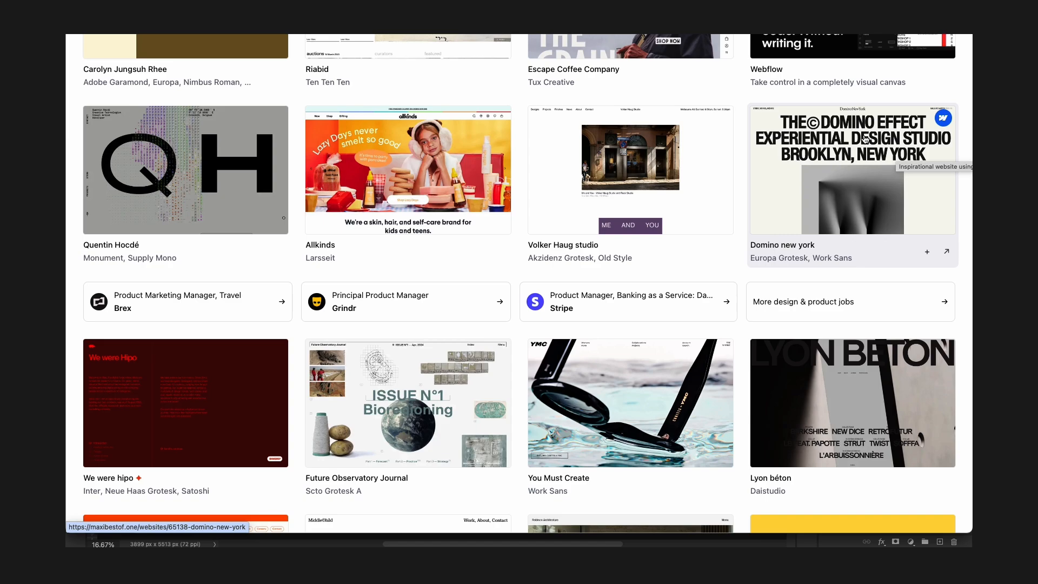
scroll(793, 154, "down", 8)
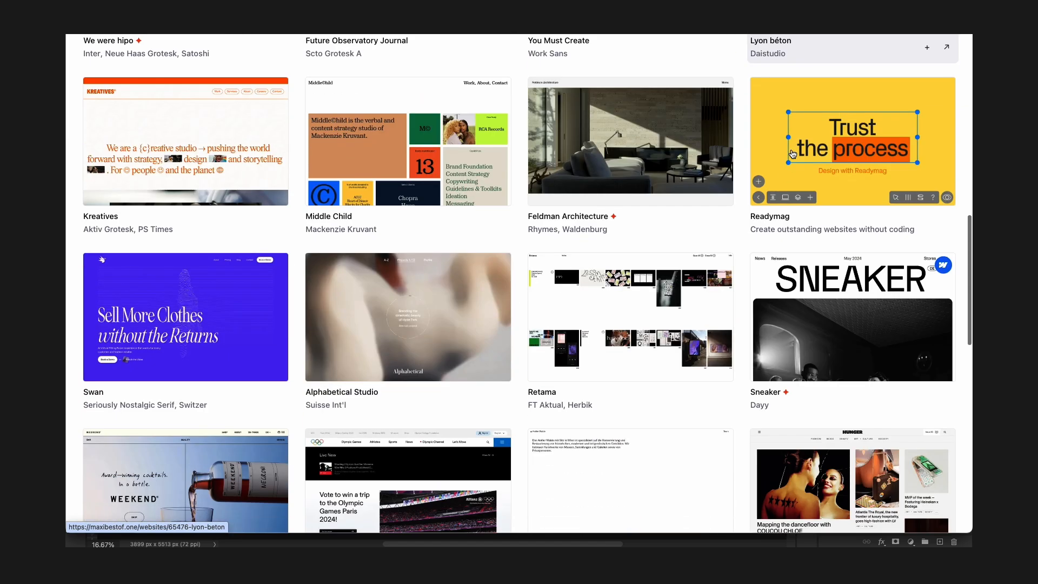
scroll(793, 153, "up", 7)
scroll(793, 154, "up", 3)
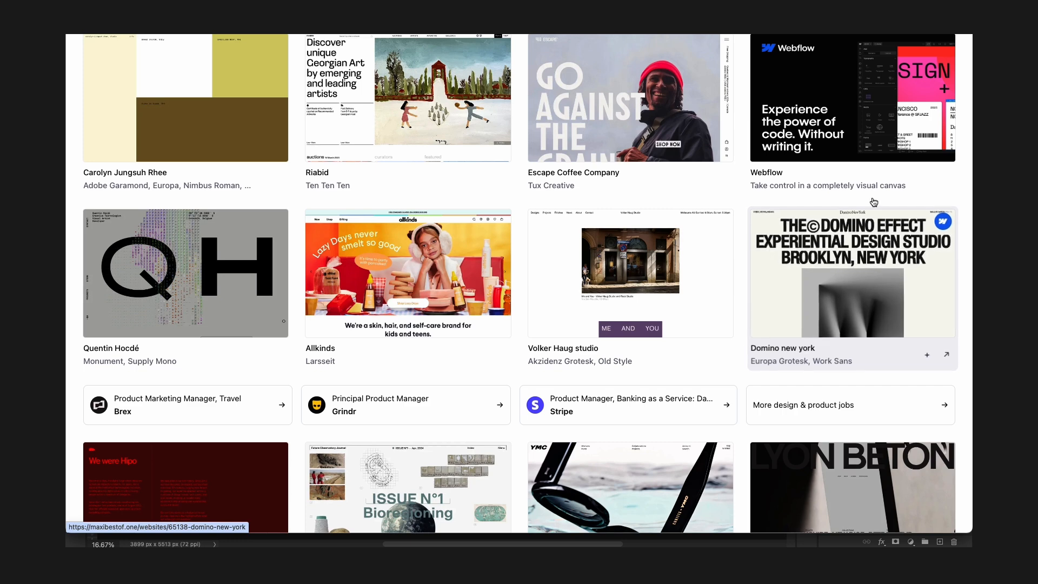
Open the Domino New York entry and review its site preview and fonts.
left_click(853, 295)
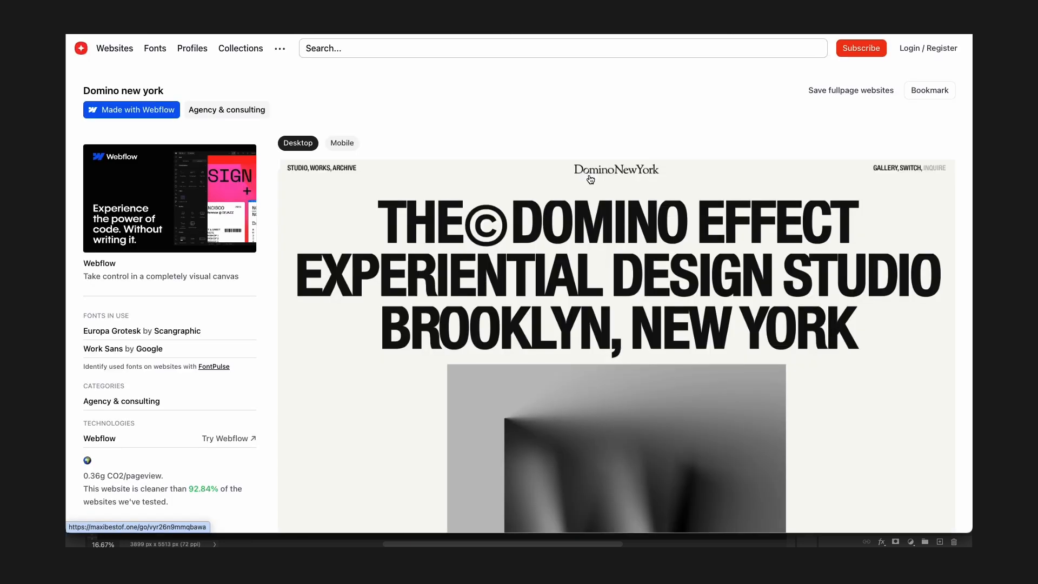
scroll(590, 180, "down", 10)
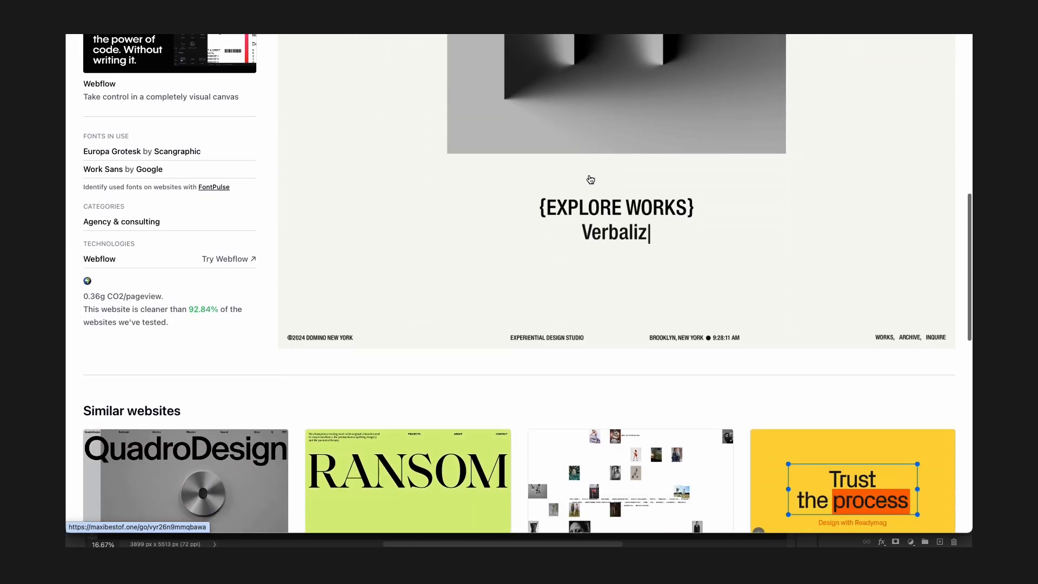
scroll(590, 180, "down", 3)
scroll(673, 187, "down", 20)
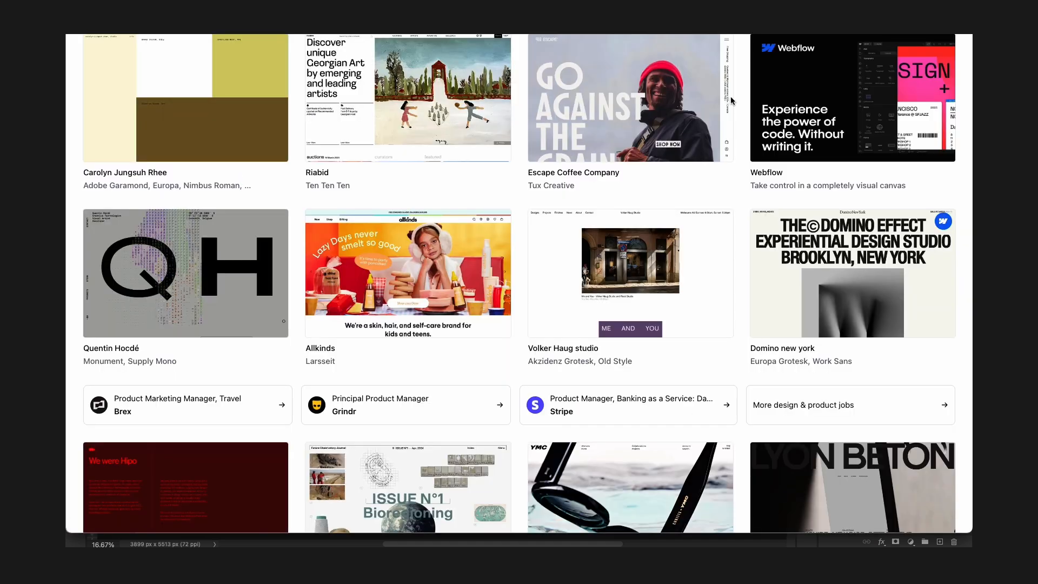
Return to the feed and browse further pages of website designs, moving to page 9.
scroll(673, 187, "down", 5)
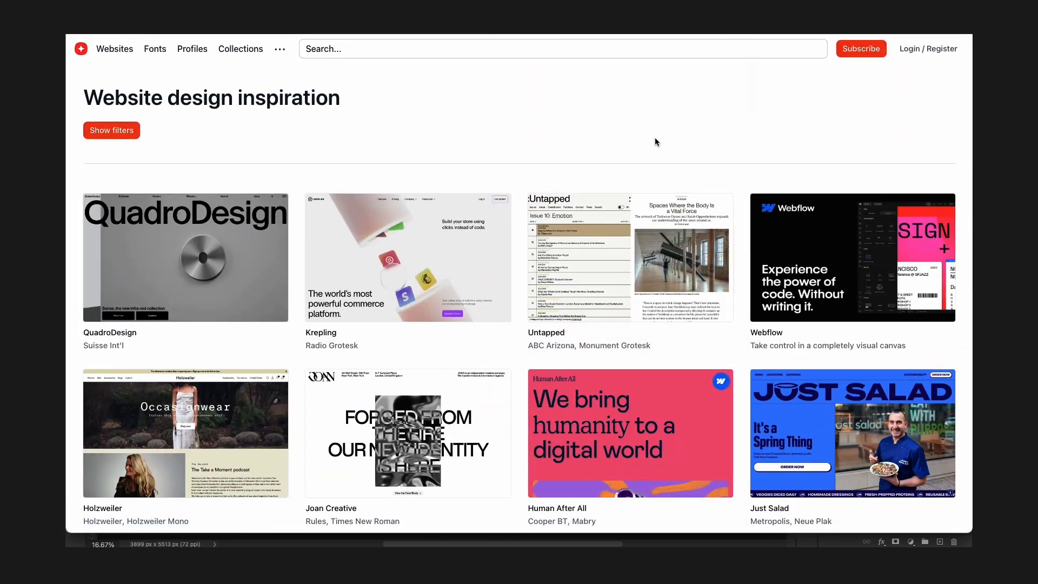
scroll(658, 141, "down", 4)
scroll(660, 145, "down", 4)
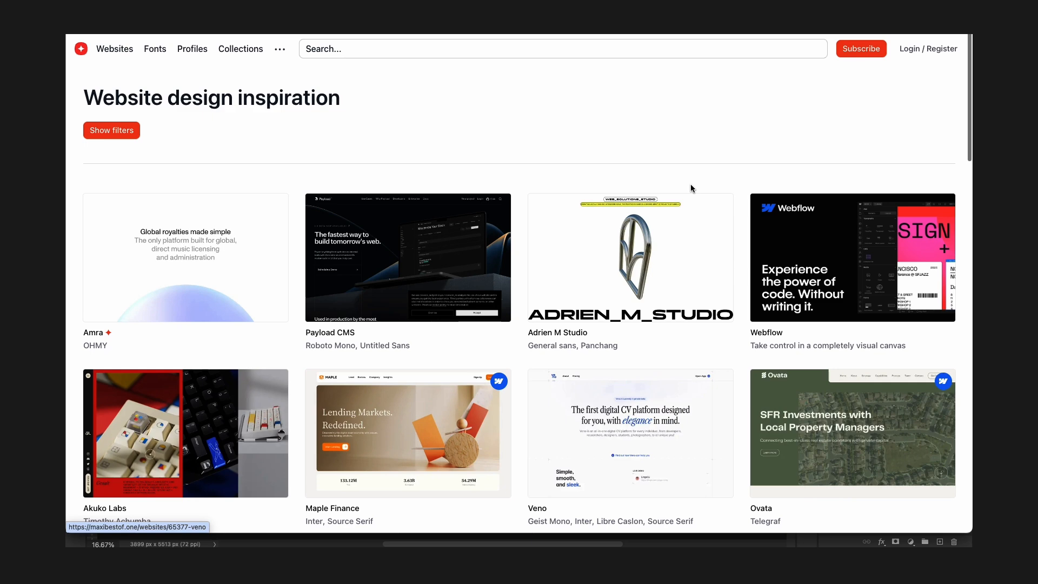
scroll(692, 189, "down", 10)
scroll(692, 189, "down", 2)
scroll(692, 189, "down", 1)
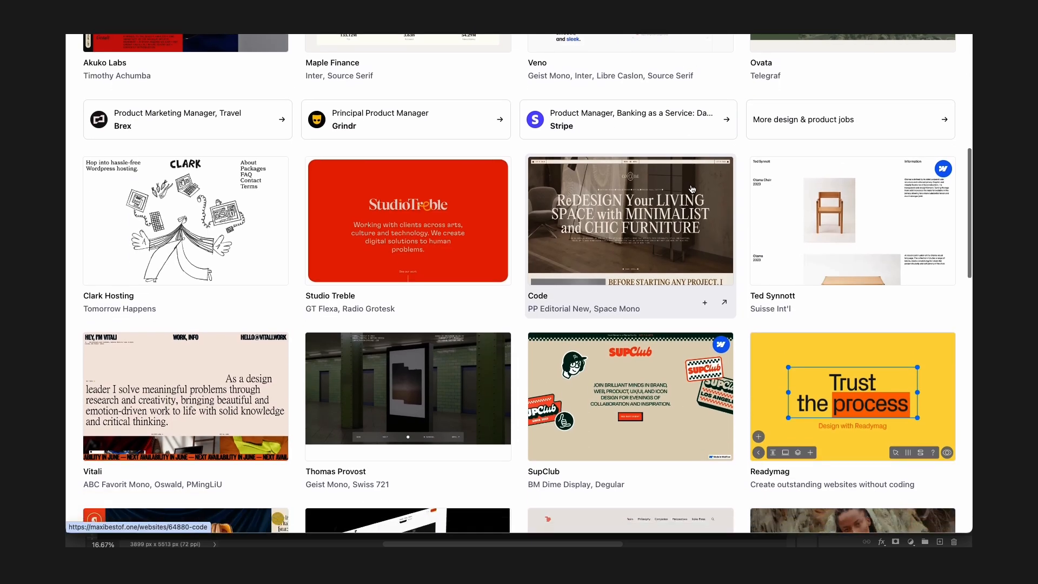
scroll(692, 189, "down", 1)
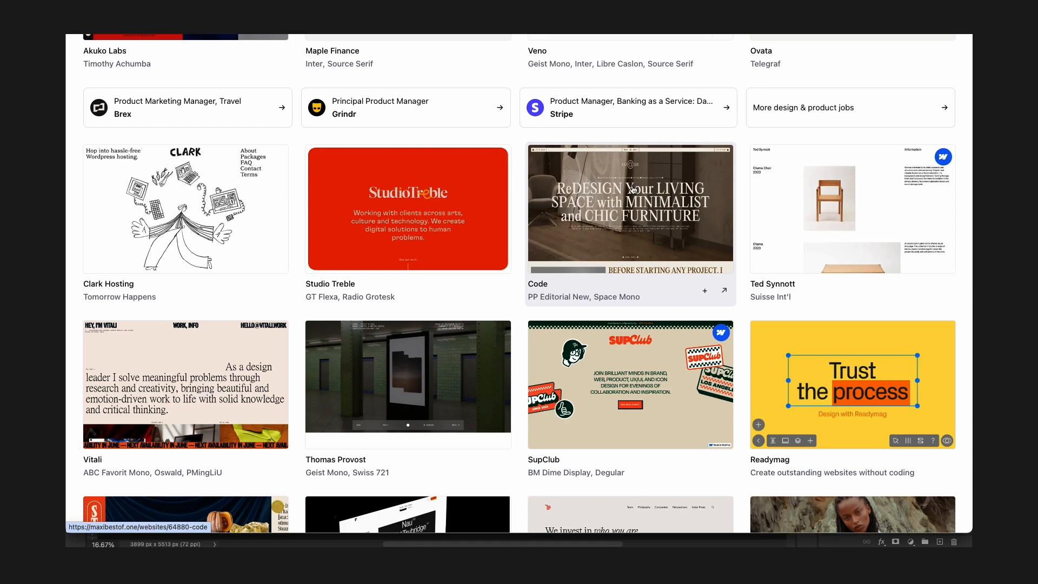
scroll(690, 170, "down", 10)
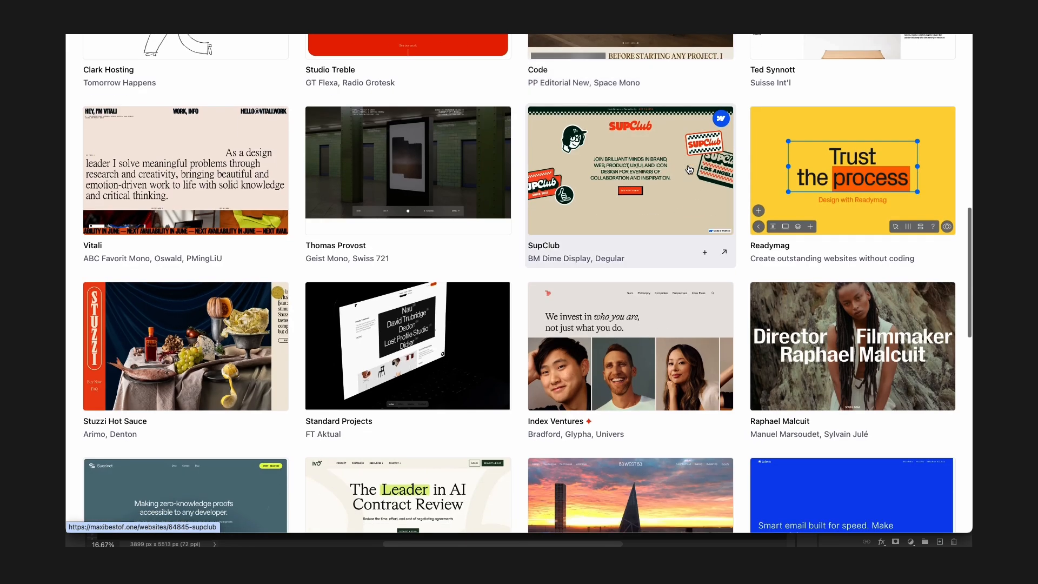
scroll(689, 171, "down", 10)
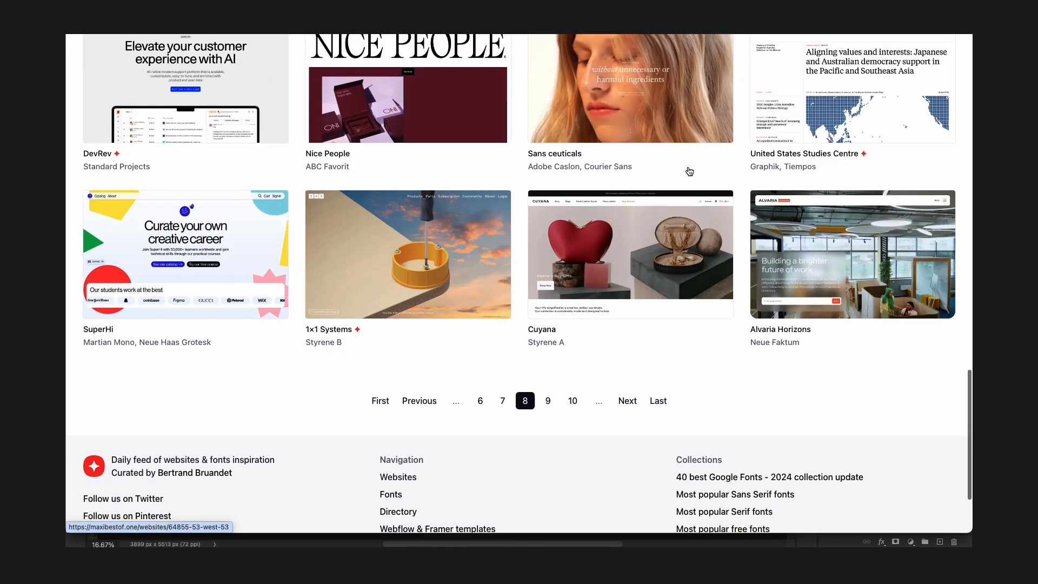
left_click(550, 403)
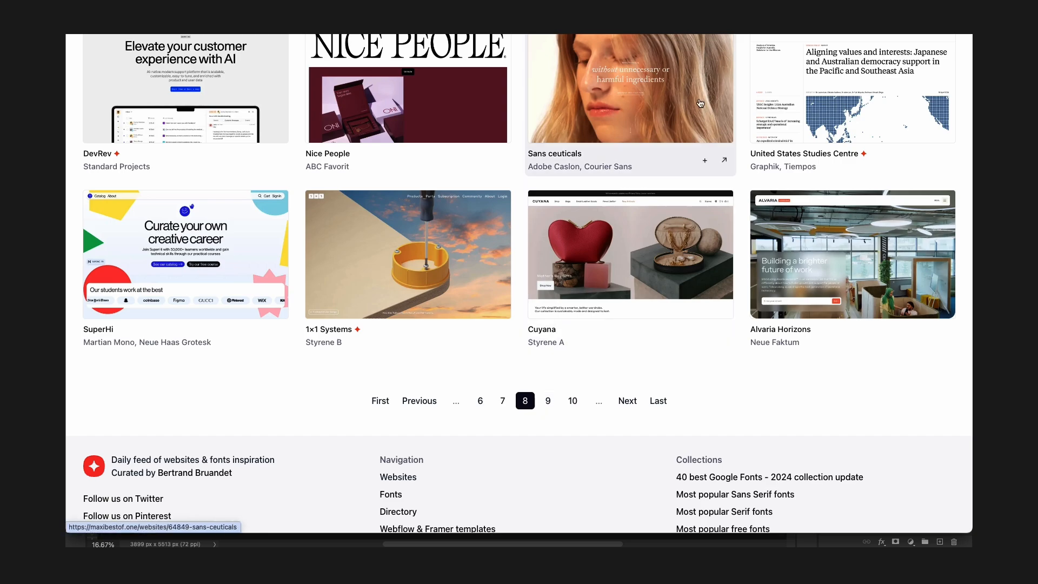
Scroll through pages 9 and 10 of the inspiration feed.
scroll(698, 157, "down", 10)
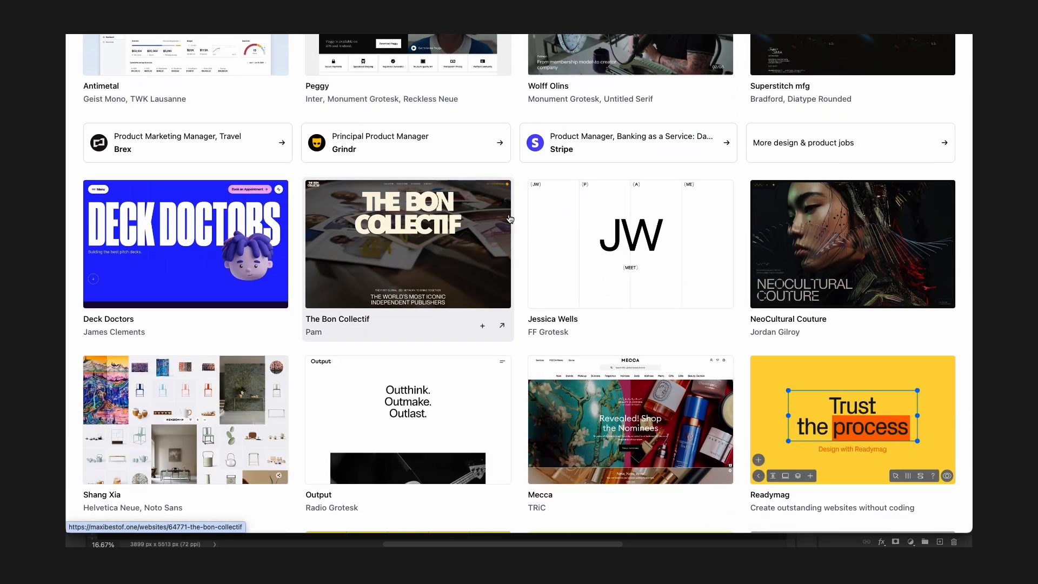
scroll(510, 219, "down", 5)
scroll(443, 182, "down", 11)
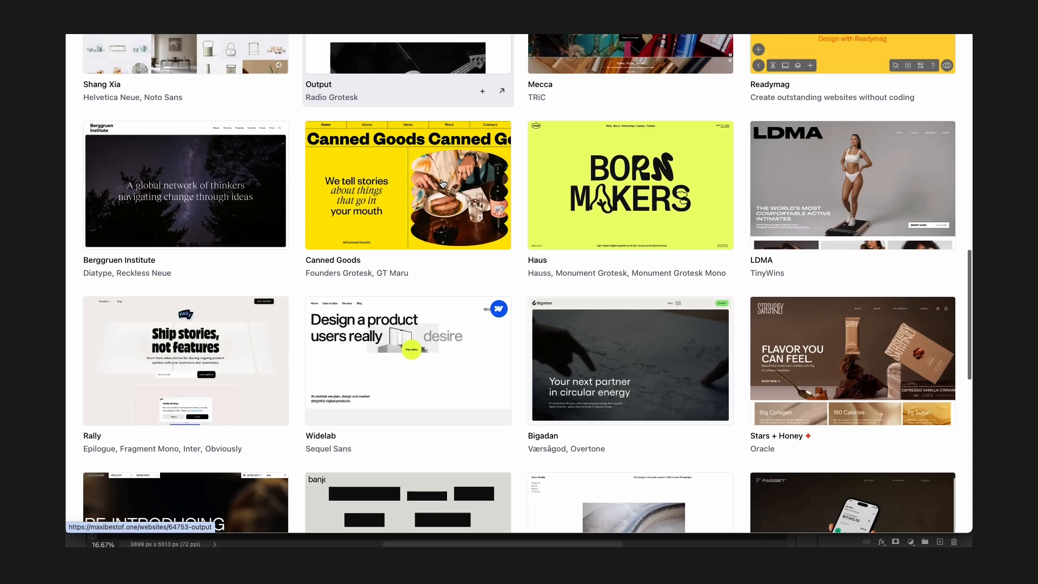
scroll(443, 184, "down", 3)
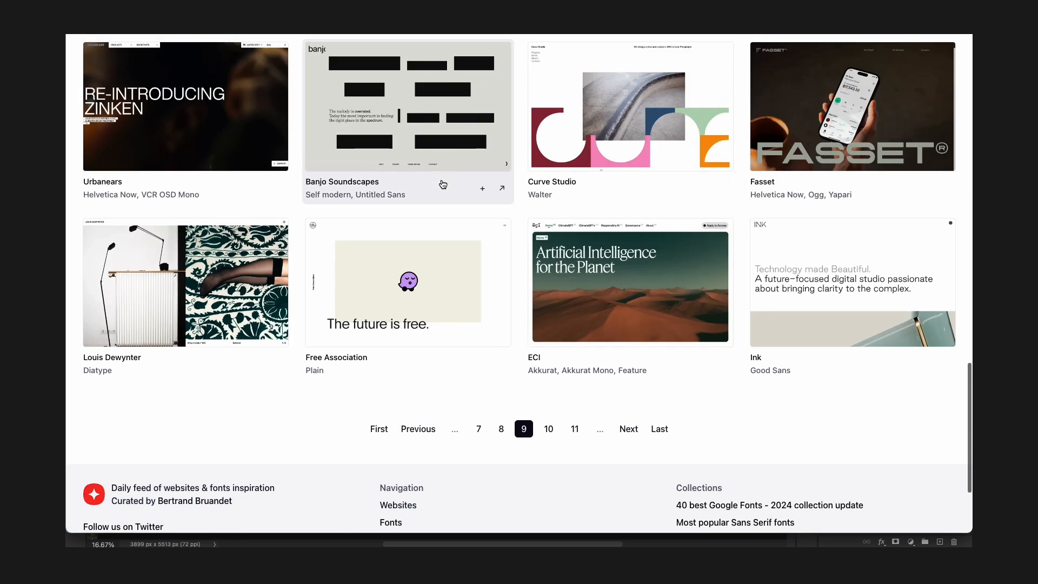
left_click(549, 431)
scroll(703, 194, "down", 2)
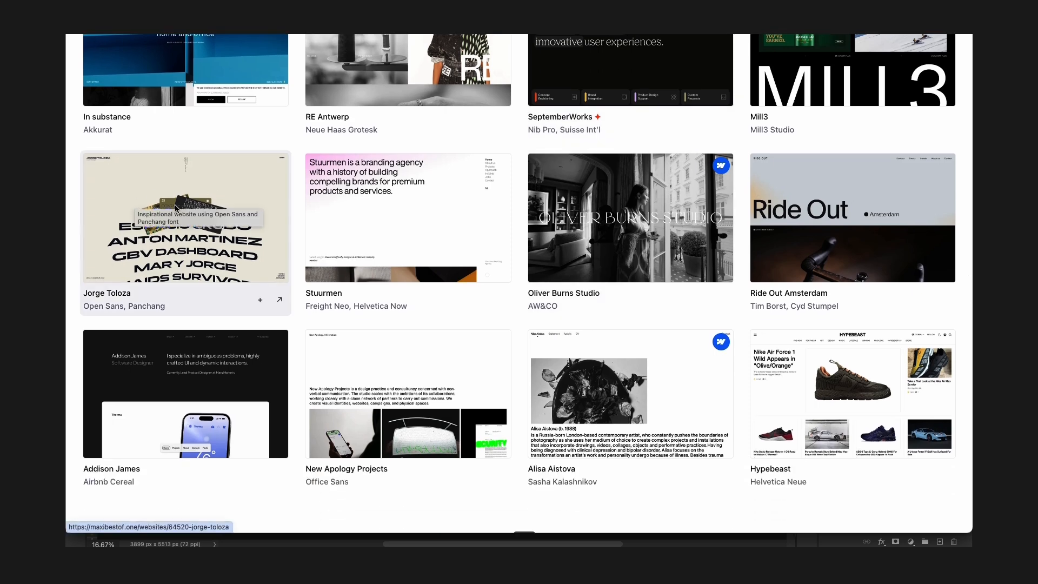
Open the Jorge Toloza entry and visit its live website.
left_click(131, 201)
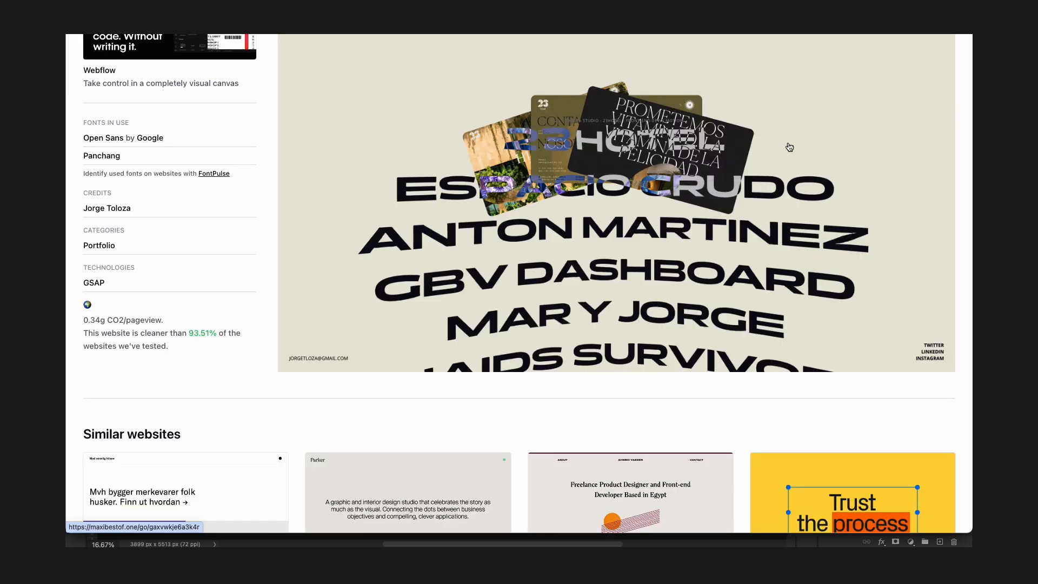
left_click(790, 147)
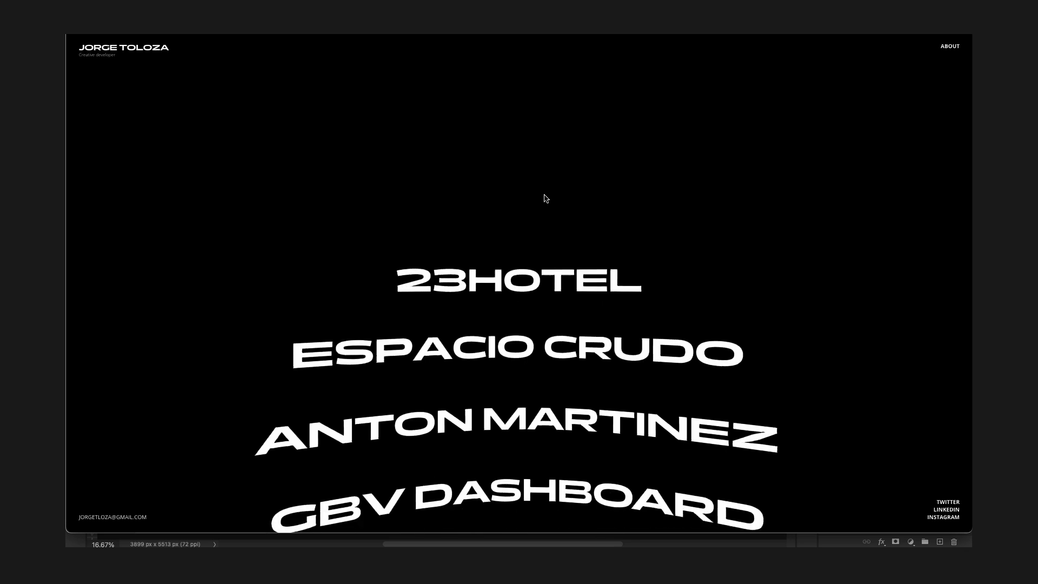
Scroll the Jorge Toloza project list, hovering over titles to preview their work, then return to the editor.
scroll(545, 199, "down", 5)
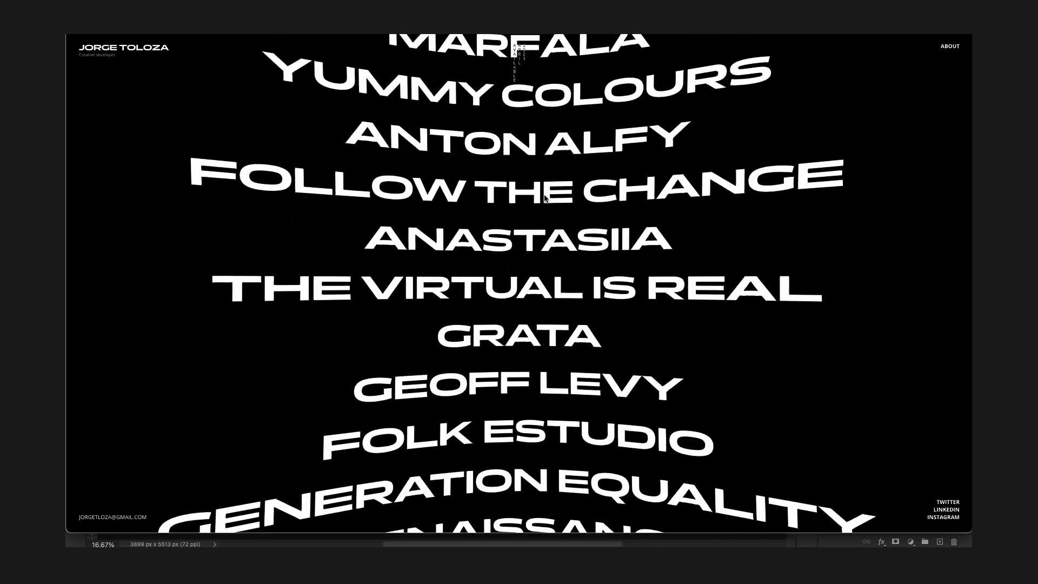
scroll(545, 198, "up", 10)
scroll(545, 199, "down", 10)
scroll(545, 198, "down", 3)
mouse_move(526, 119)
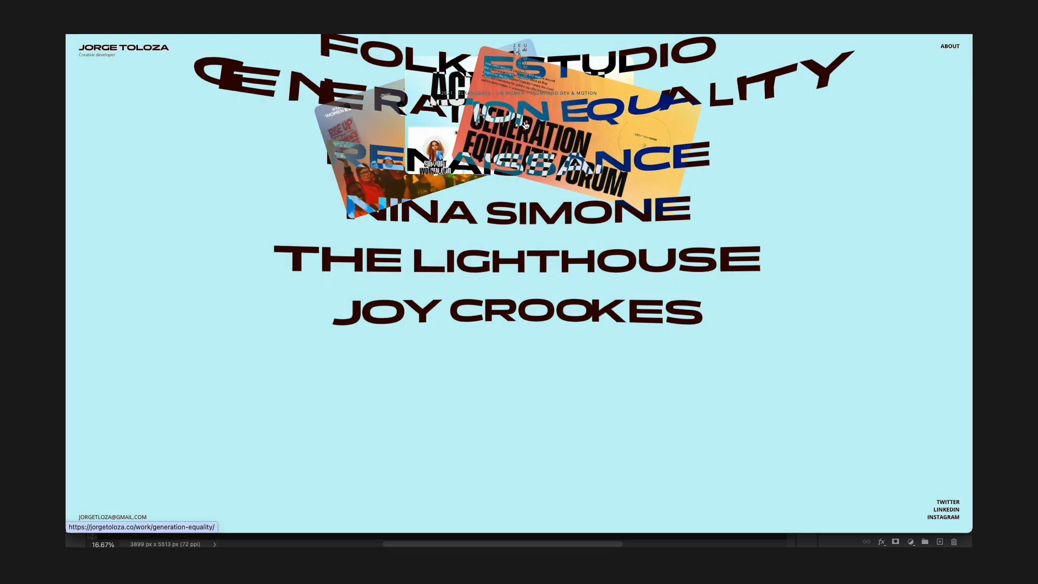
mouse_move(498, 225)
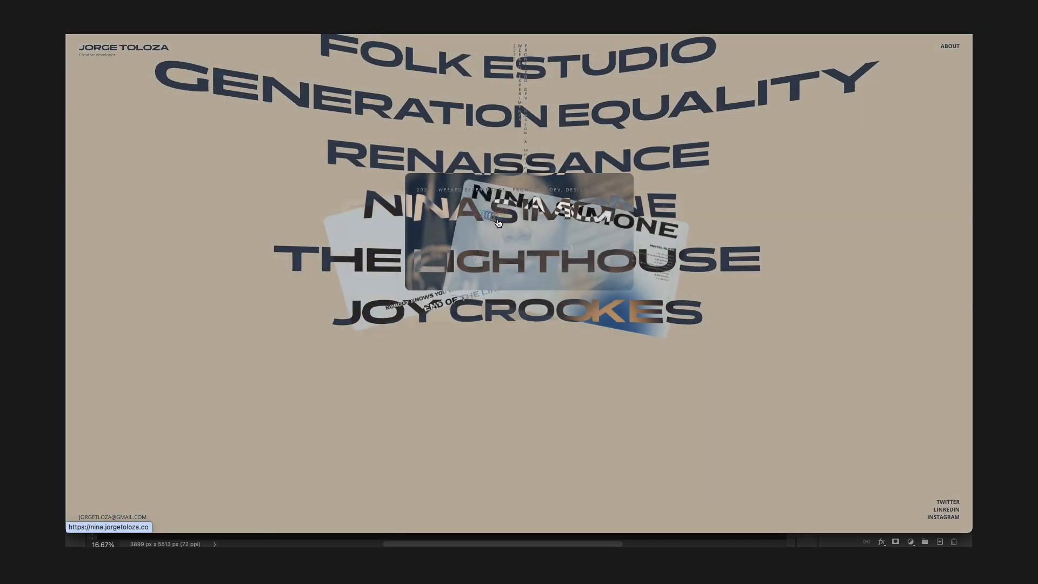
mouse_move(486, 265)
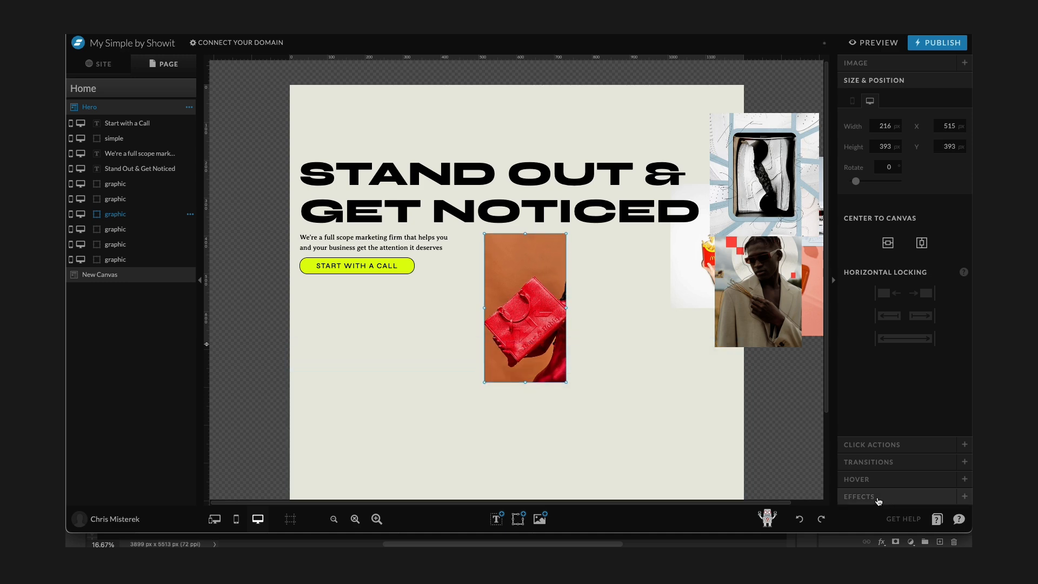
left_click(878, 498)
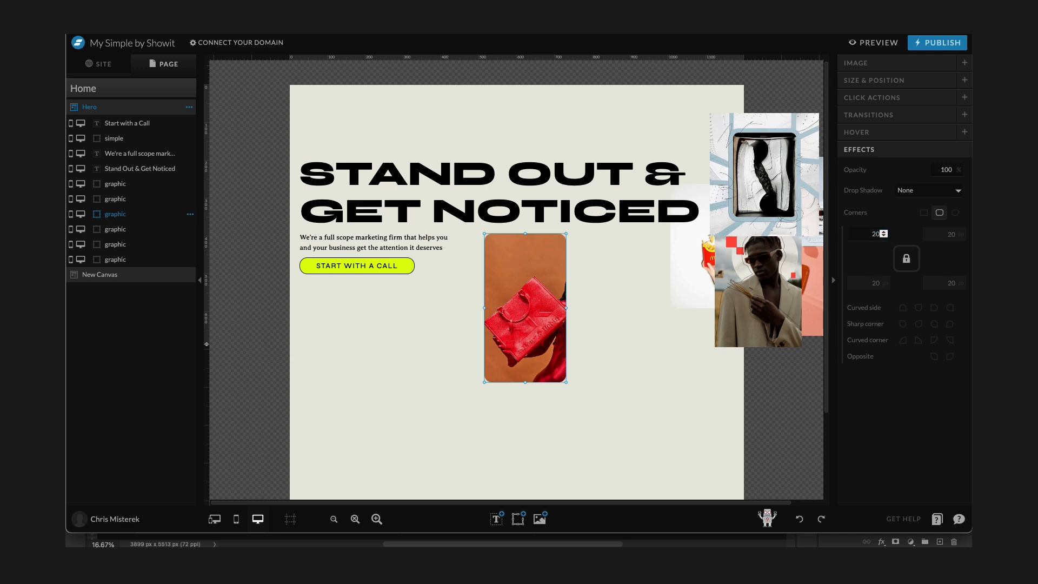
Shorten the red bag image slightly from its lower edge.
left_click(591, 302)
left_click(550, 302)
left_click_drag(525, 383, 528, 358)
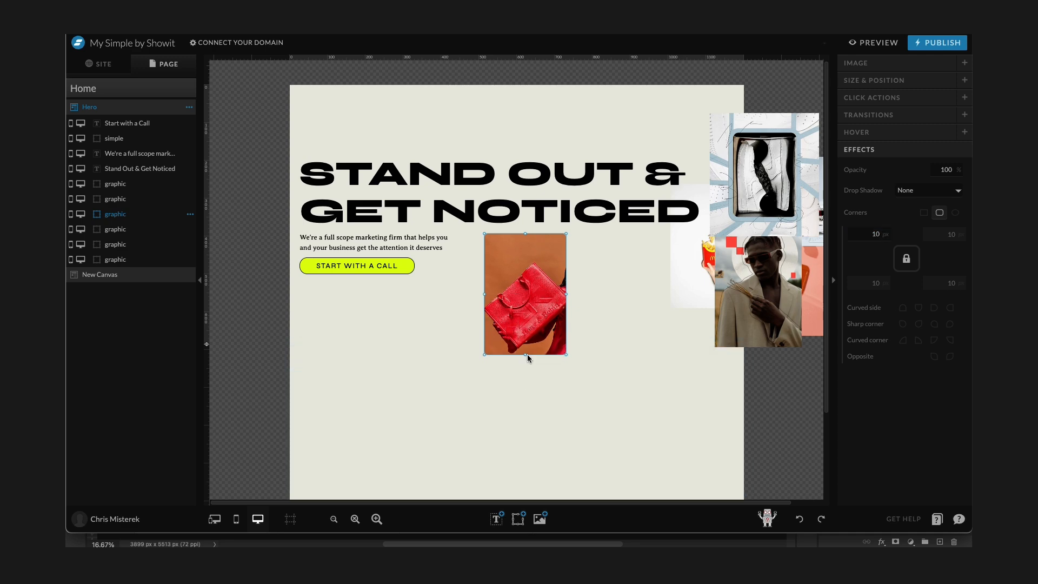
Center the headline and move the headline, paragraph and button group above the images.
left_click(453, 171)
left_click(917, 292)
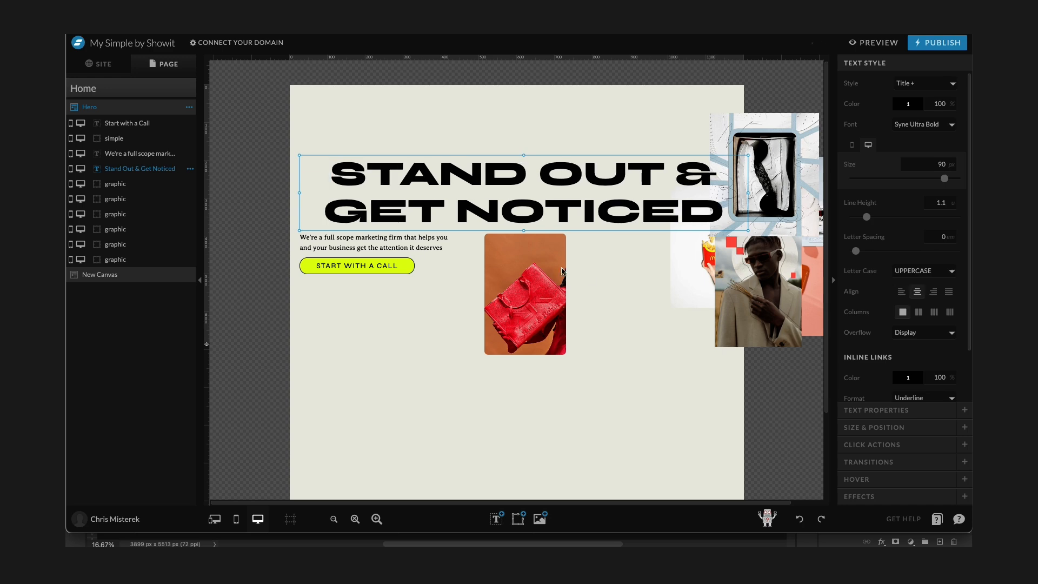
left_click(917, 295)
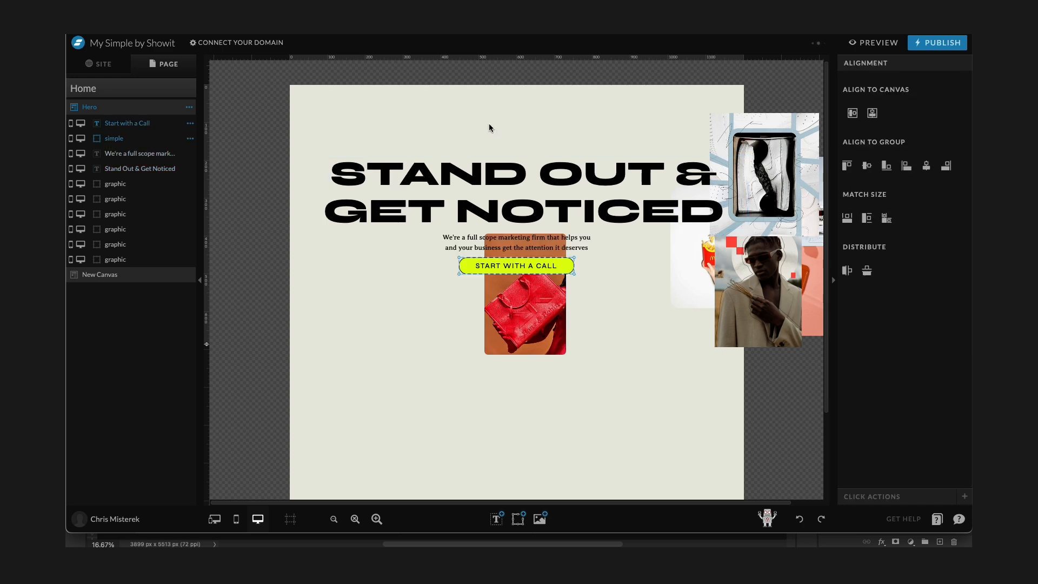
left_click_drag(458, 125, 474, 292)
left_click_drag(549, 162, 558, 139)
Place the red bag and sneaker images side by side below the button and round the sneaker image's corners.
left_click_drag(547, 314, 399, 300)
left_click_drag(792, 190, 559, 310)
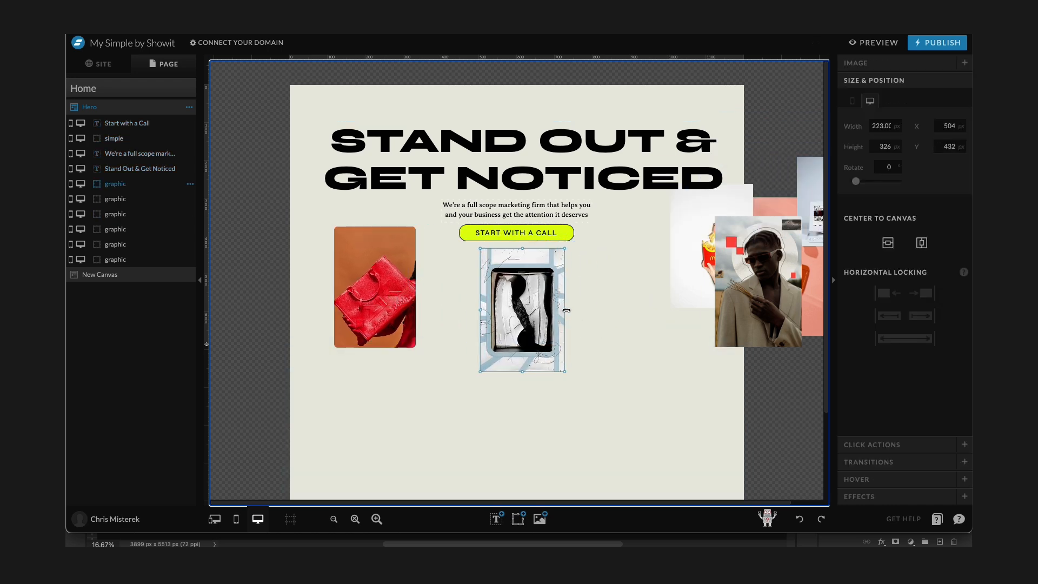
left_click(860, 497)
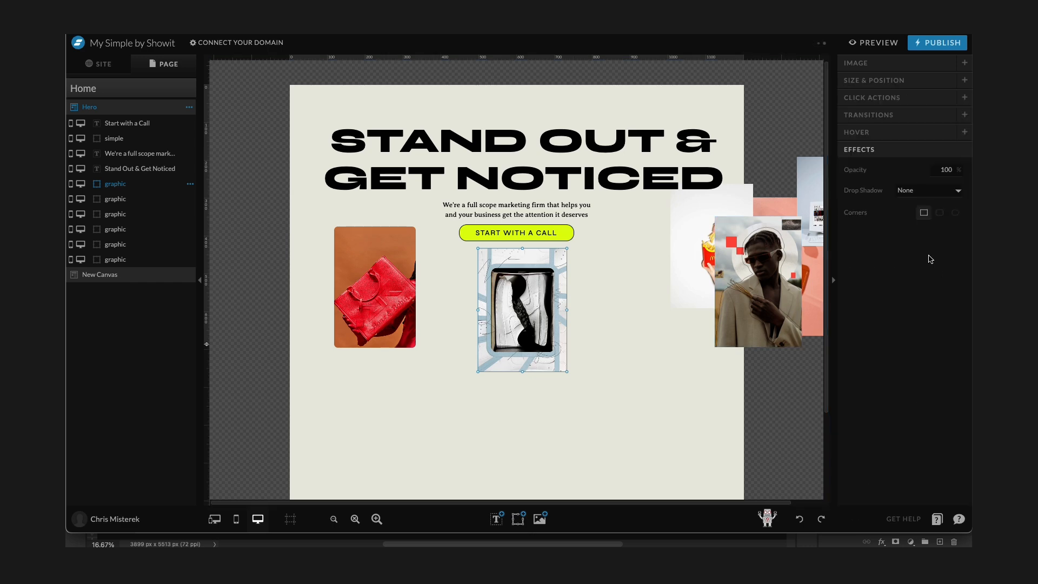
left_click(941, 213)
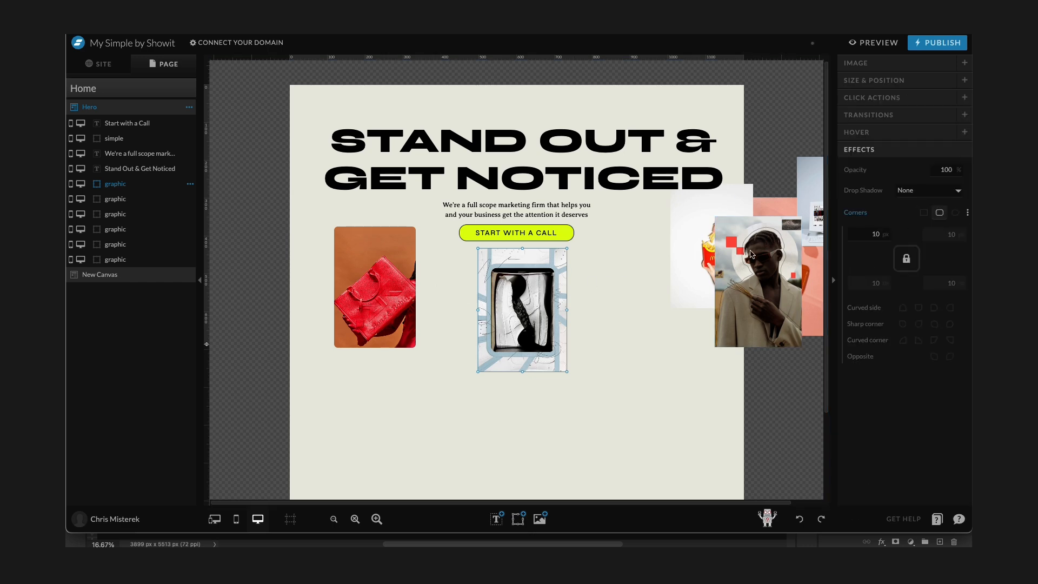
Shift the sneaker image left and move the fries image onto the canvas beside it.
left_click_drag(534, 285, 487, 275)
left_click_drag(703, 271, 572, 328)
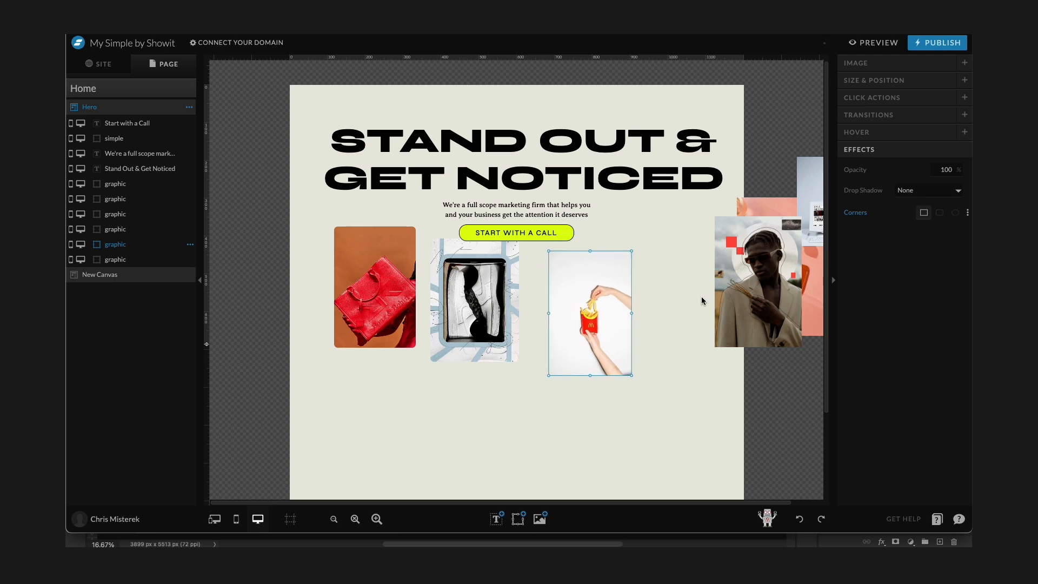
left_click(679, 294)
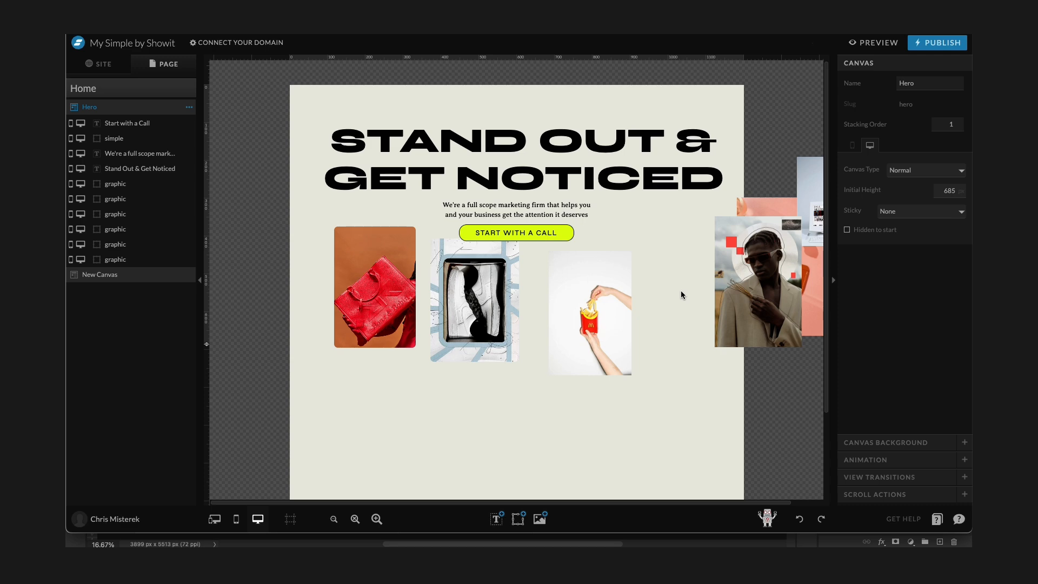
Move the fries image slightly right and paste the rounded-corner style onto it.
left_click(355, 269)
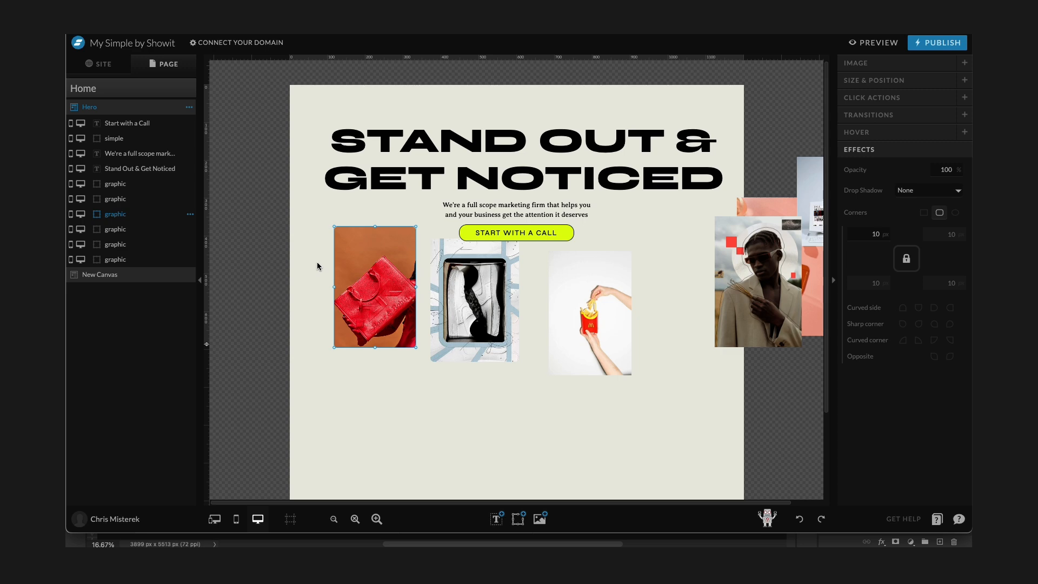
left_click_drag(616, 301, 646, 290)
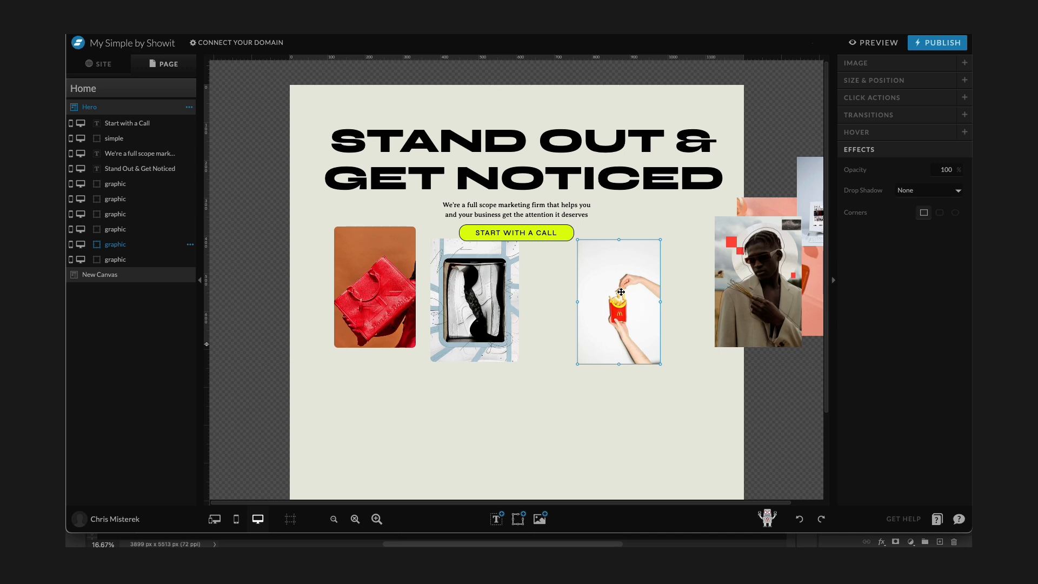
key("super+shift+v")
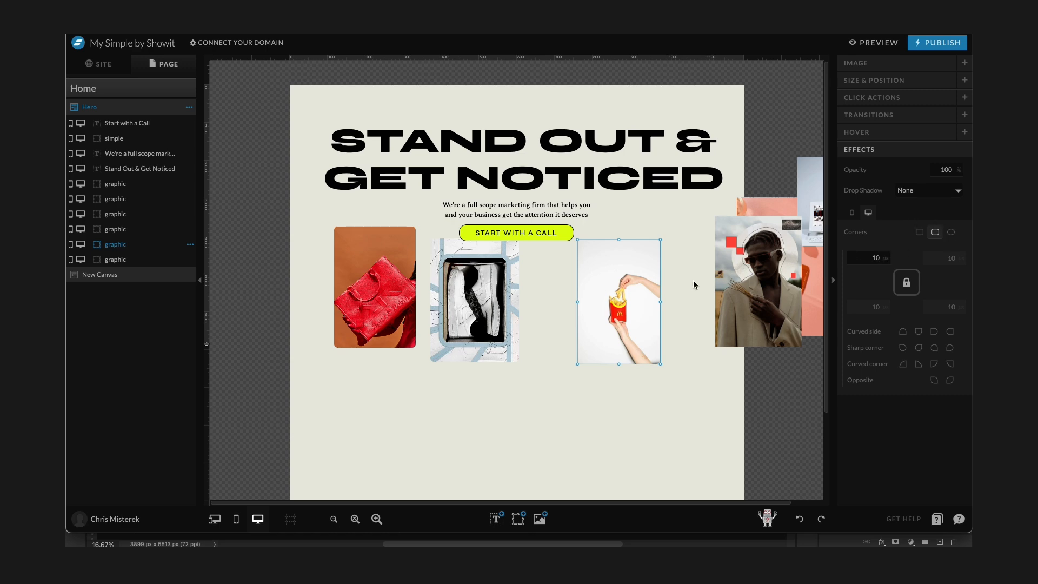
Bring the portrait and remaining collage images onto the canvas next to the fries image.
left_click_drag(766, 263, 724, 259)
scroll(725, 253, "right", 1)
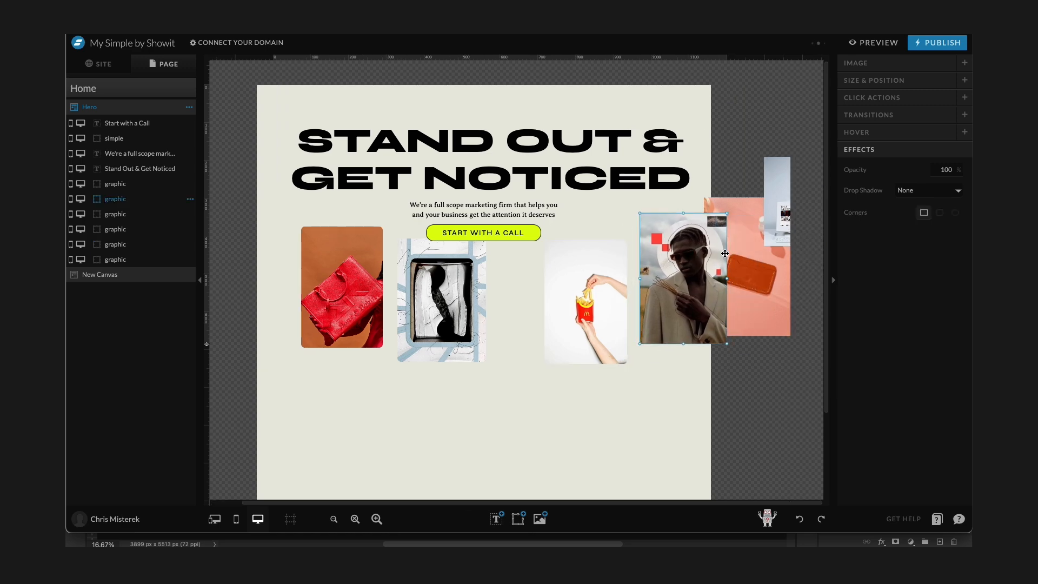
left_click(752, 229, "shift")
left_click(783, 175, "shift")
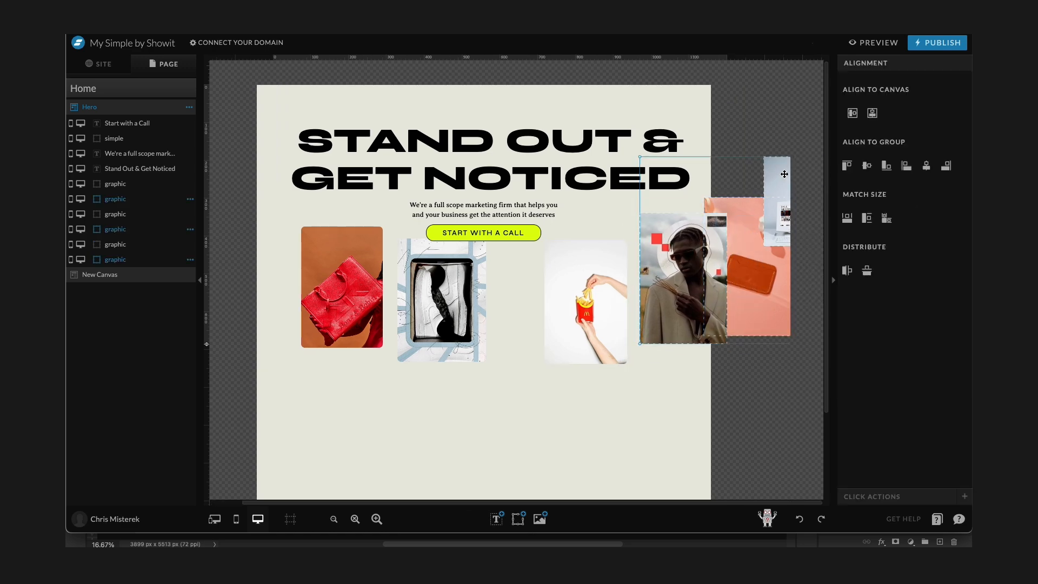
left_click_drag(784, 174, 638, 228)
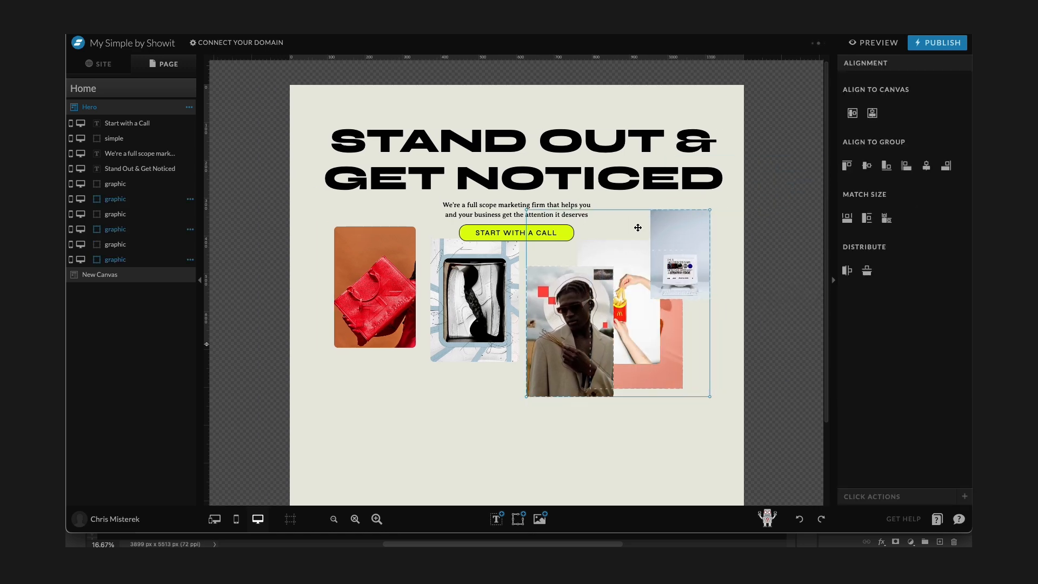
left_click(725, 238)
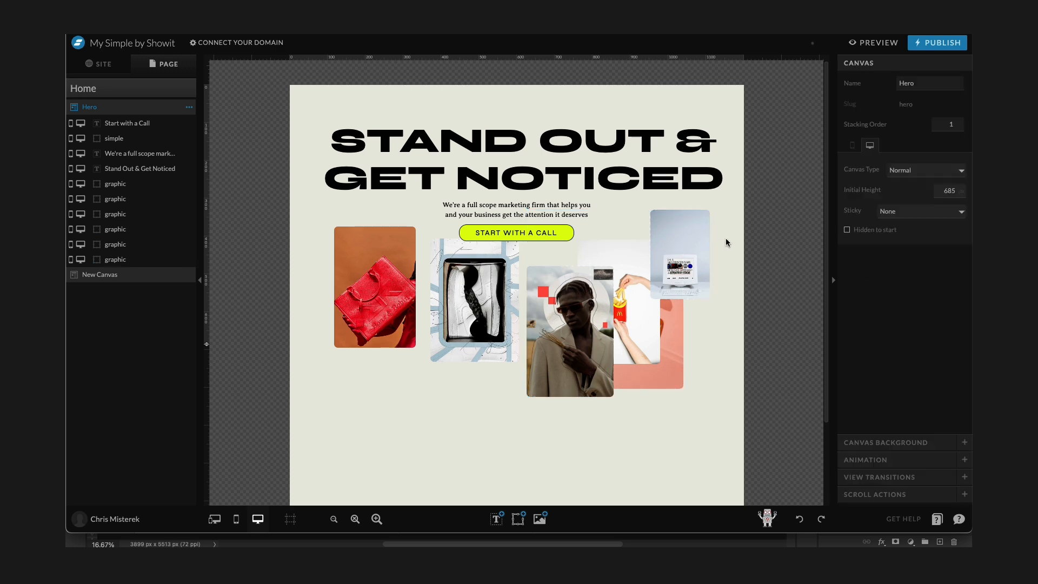
Rearrange the red bag, sneaker and fries images into an overlapping row with the portrait group to the right.
left_click_drag(562, 330, 536, 300)
left_click_drag(384, 272, 346, 278)
left_click_drag(474, 270, 391, 264)
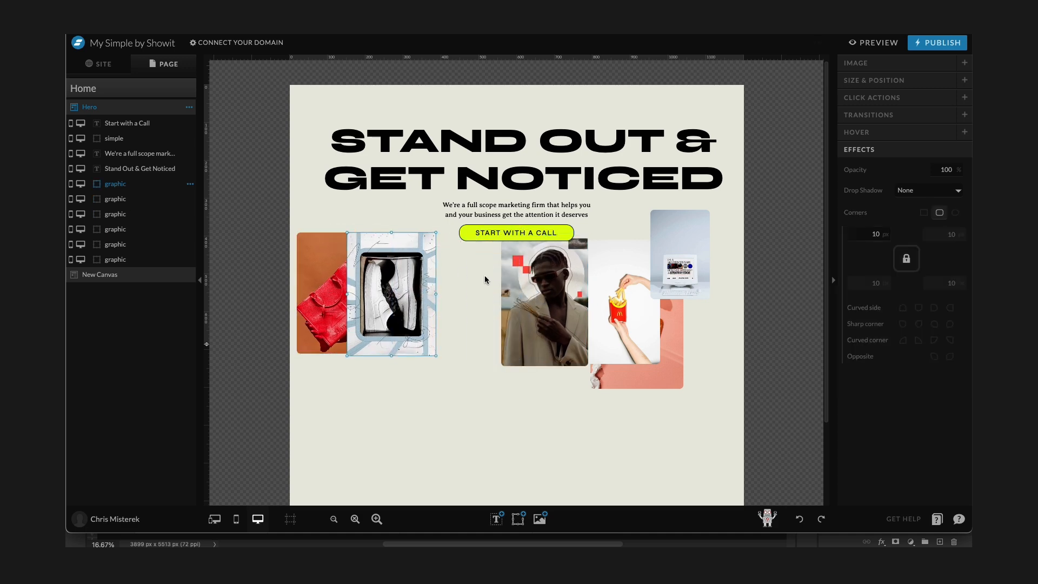
mouse_move(520, 277)
left_mouse_down()
mouse_move(689, 286)
mouse_move(527, 283)
left_mouse_up()
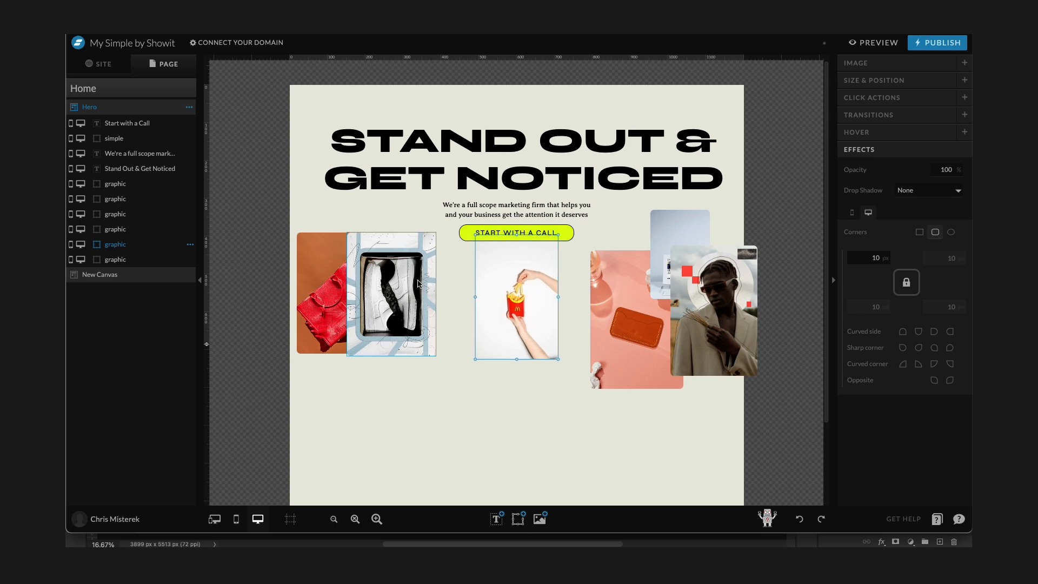
left_click_drag(419, 283, 466, 291)
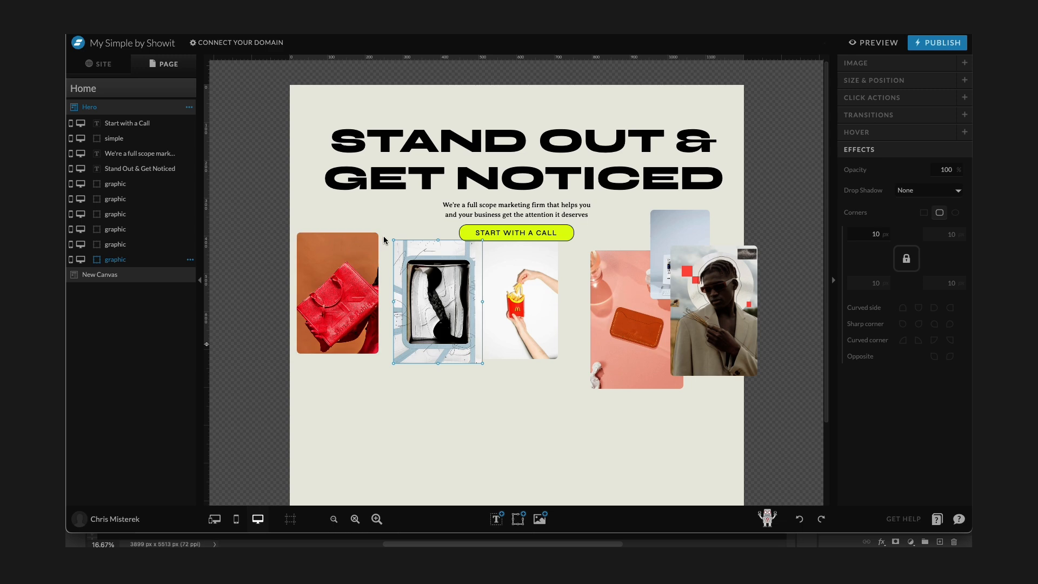
left_click_drag(389, 237, 387, 239)
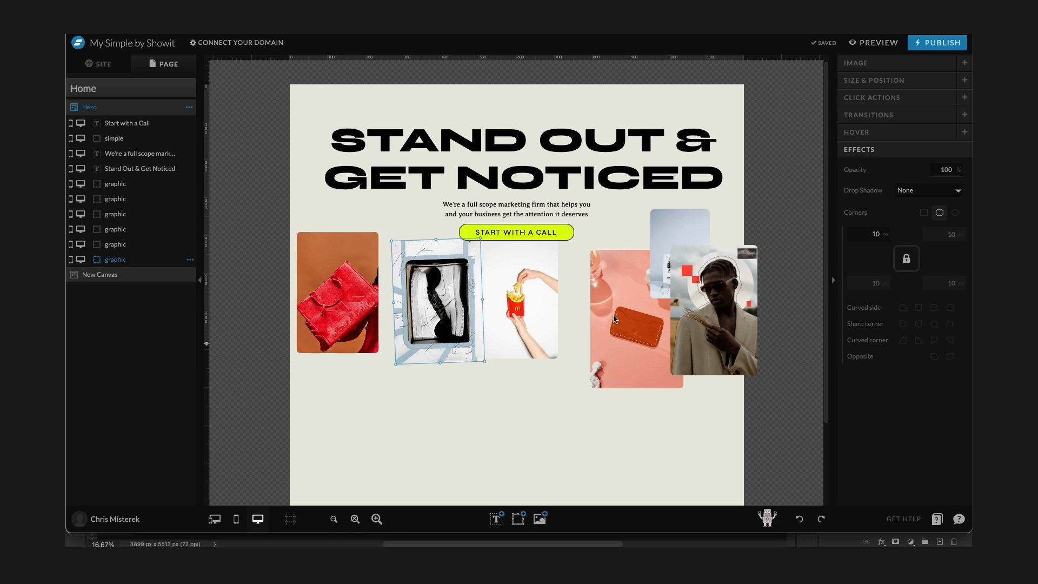
Continue arranging the portrait, device and orange images into an overlapping arc-shaped row across the canvas.
scroll(628, 323, "down", 1)
left_click_drag(732, 311, 605, 312)
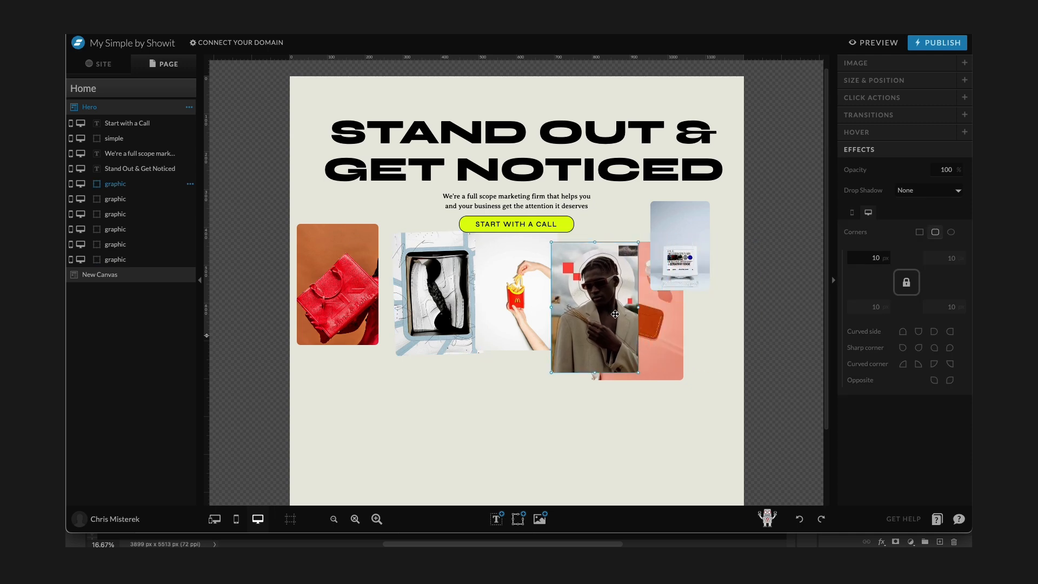
left_click_drag(636, 378, 606, 328)
left_click_drag(701, 250, 681, 286)
left_click_drag(690, 329, 710, 374)
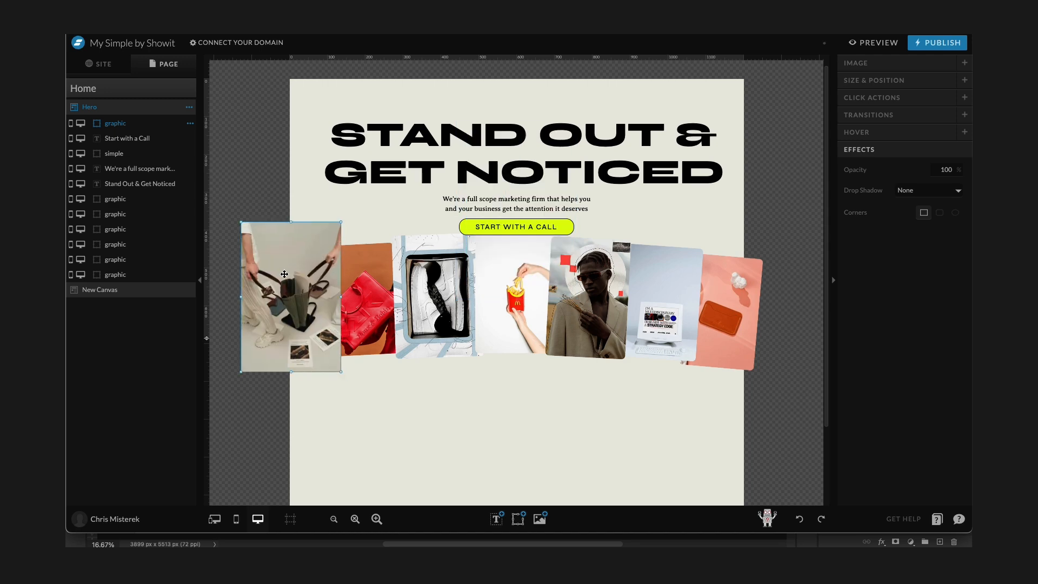
Swap the sneaker and red bag images so the sneaker sits second in the row.
left_click_drag(365, 274, 444, 269)
left_click_drag(435, 292, 359, 299)
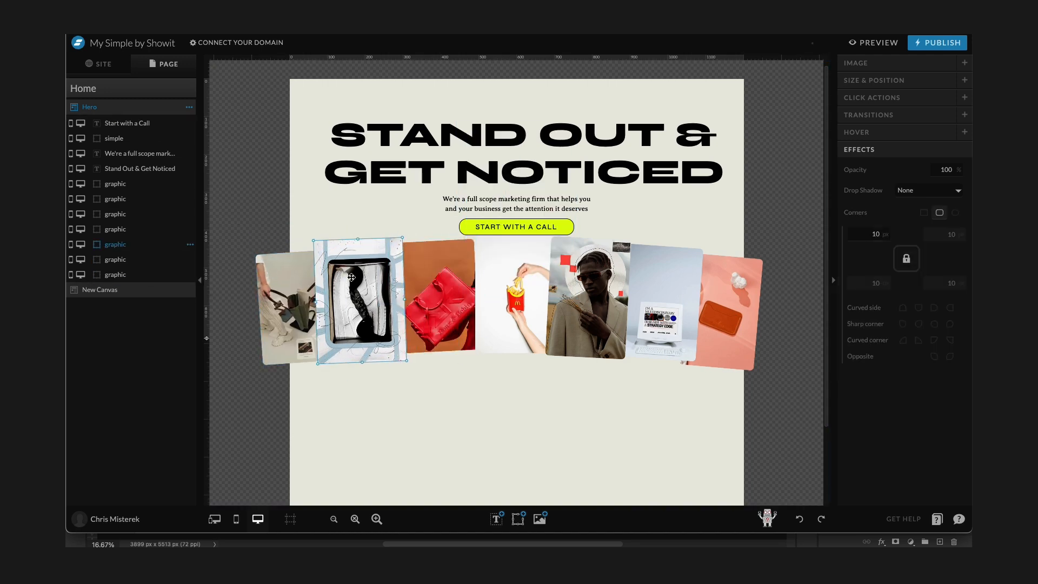
left_click(439, 295)
left_click(290, 303)
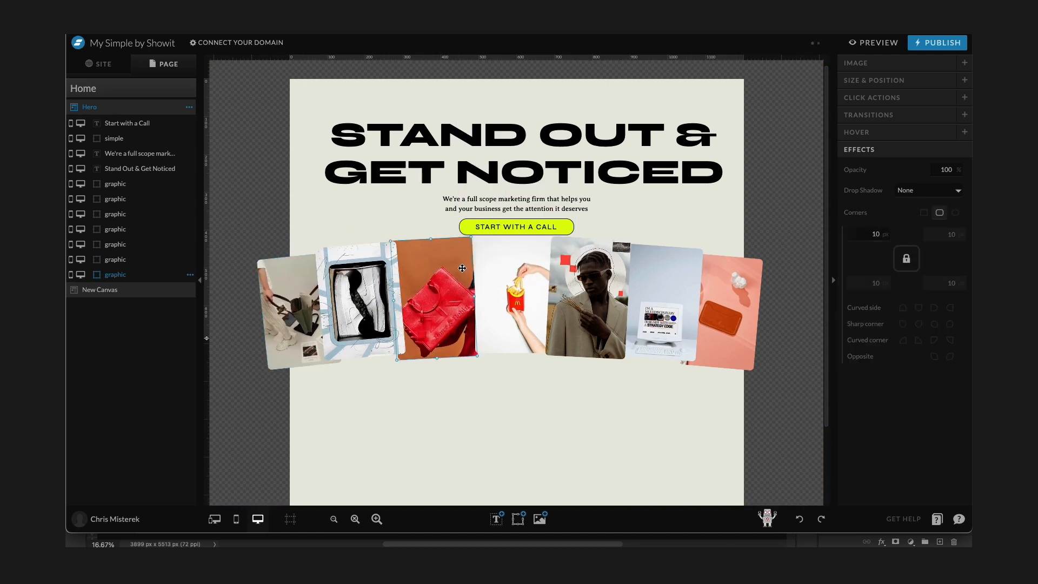
Preview the page, then select all collage images and nudge them down three steps.
left_click(876, 42)
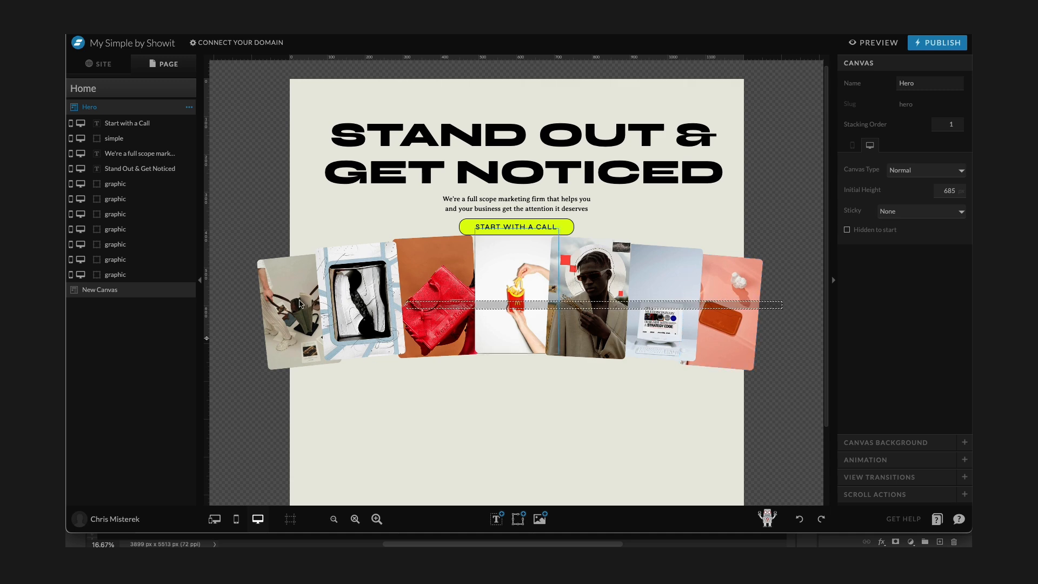
left_click(535, 299)
left_click_drag(535, 299, 585, 286)
key("Down")
key("Down")
key("Down")
key("Down")
key("Down")
key("Down")
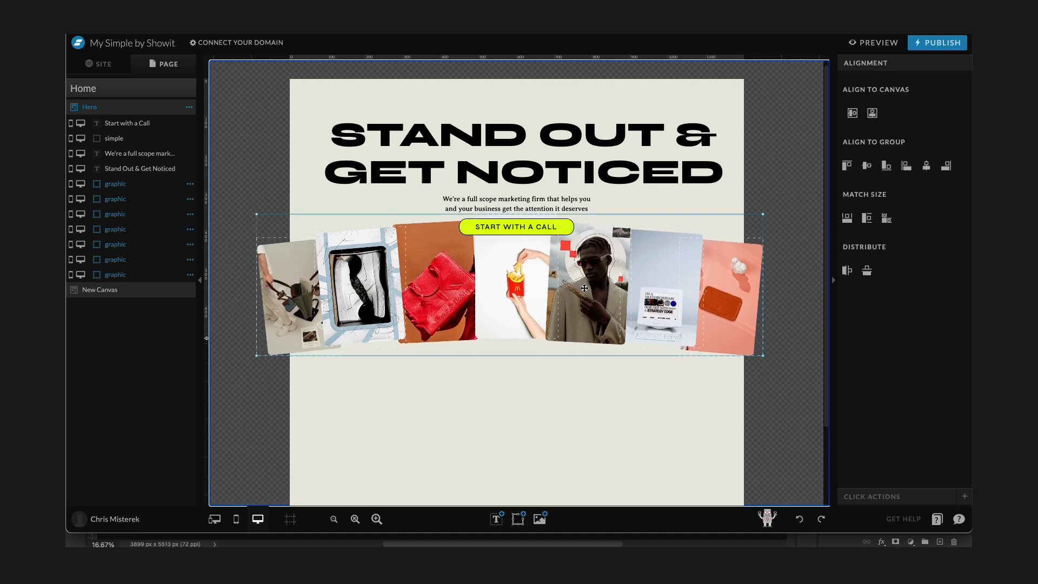
Move the Start with a Call button down slightly over the images.
left_click(523, 231)
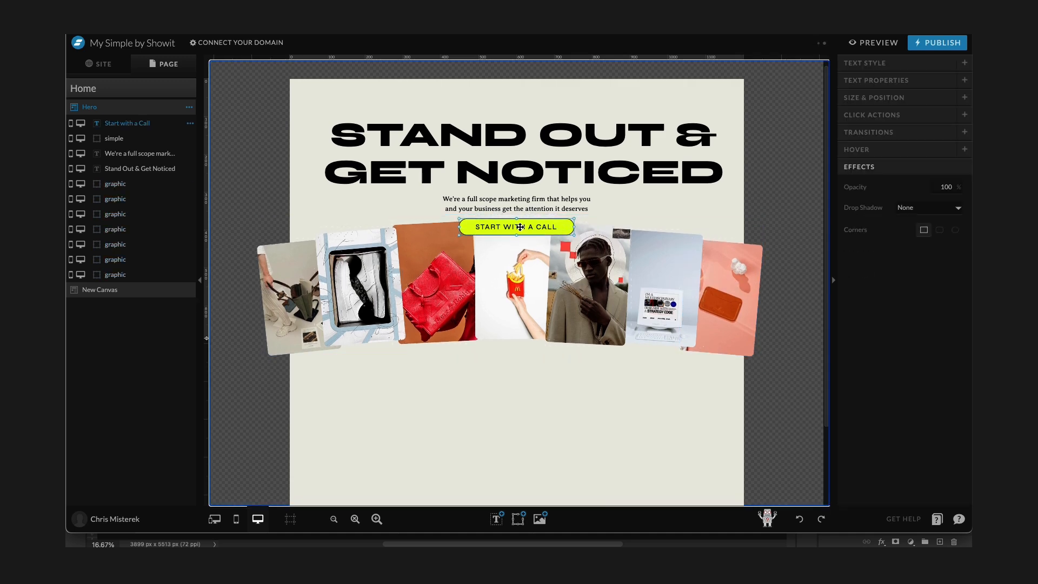
left_click(524, 227, "shift")
left_click_drag(540, 225, 538, 235)
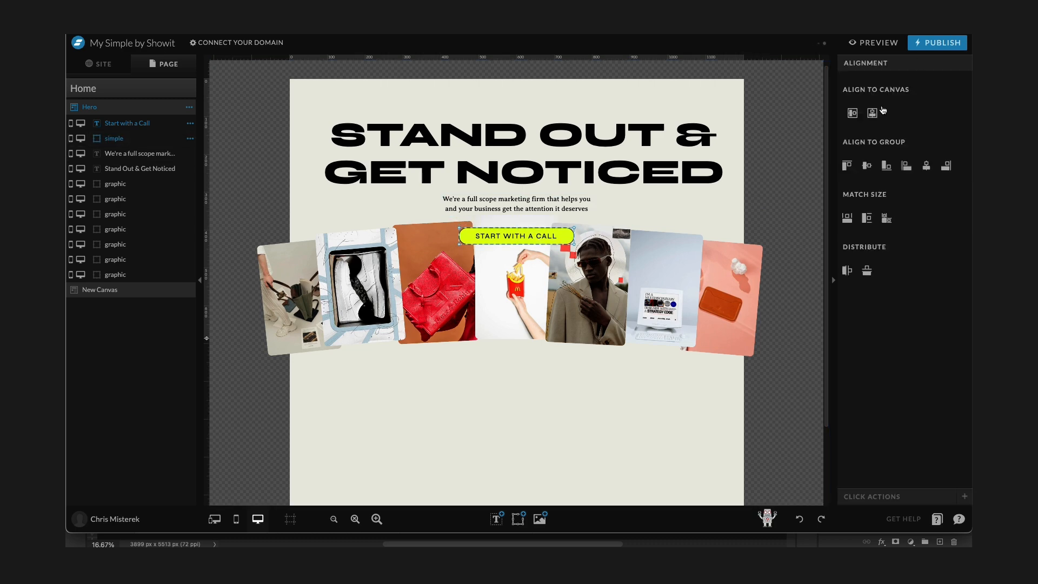
Add the phone mockup and speaker images from the portfolio folder to both ends of the collage row.
left_click(776, 308)
left_click(540, 519)
left_click(608, 272)
left_click(908, 494)
left_click_drag(579, 118, 559, 147)
left_click_drag(518, 175, 761, 277)
left_click(248, 289)
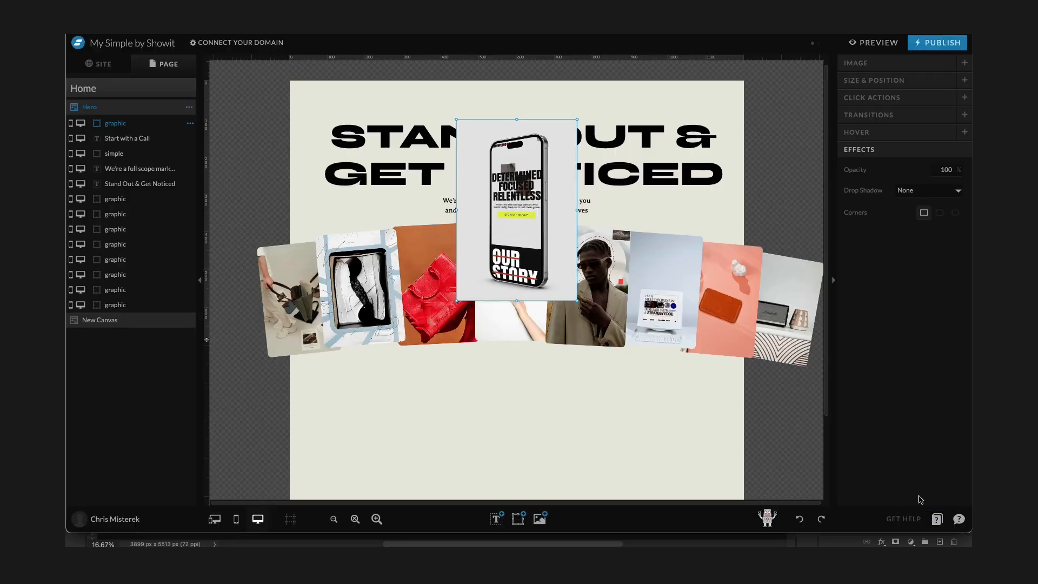
left_click_drag(521, 209, 249, 311)
left_click_drag(115, 123, 131, 313)
Preview the site in a new tab and scroll through the hero section.
left_click(874, 43)
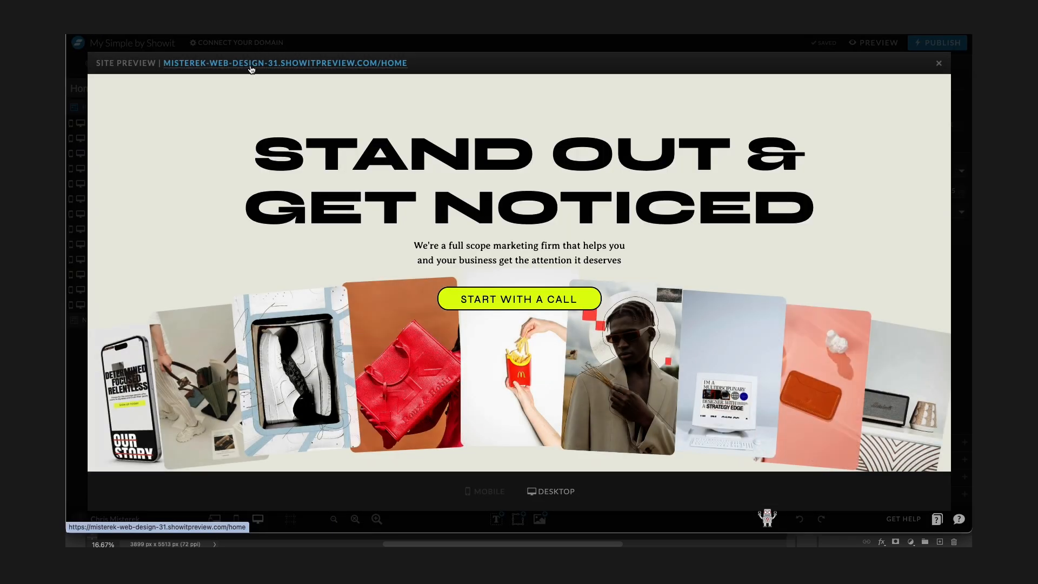
left_click(285, 63)
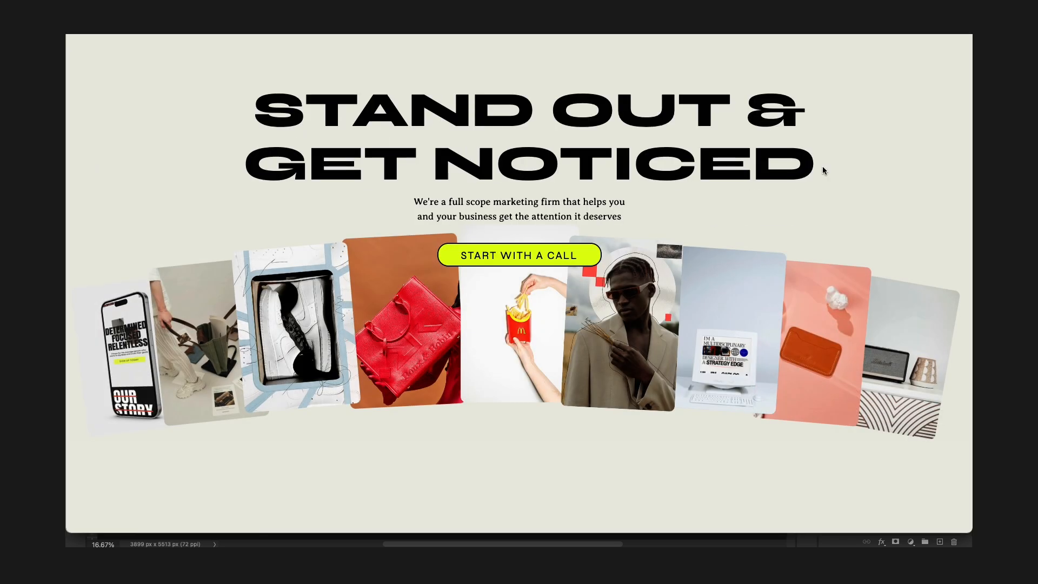
scroll(839, 177, "down", 5)
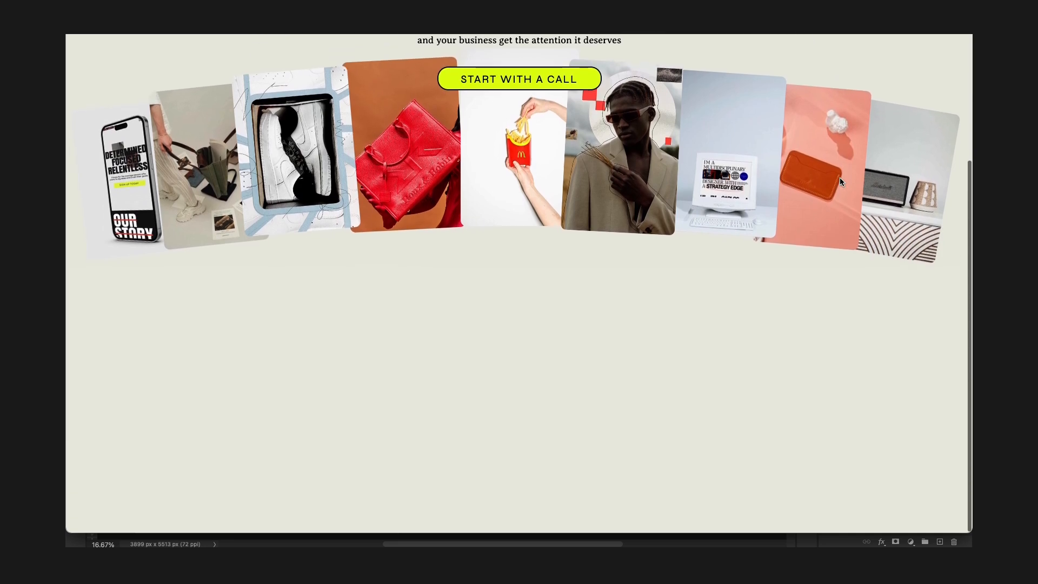
scroll(839, 178, "up", 5)
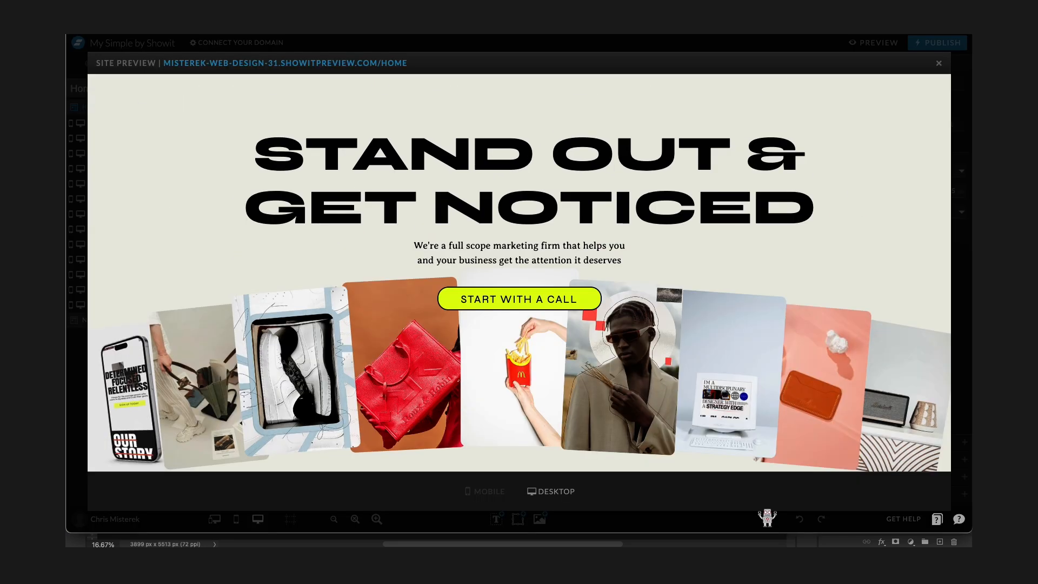